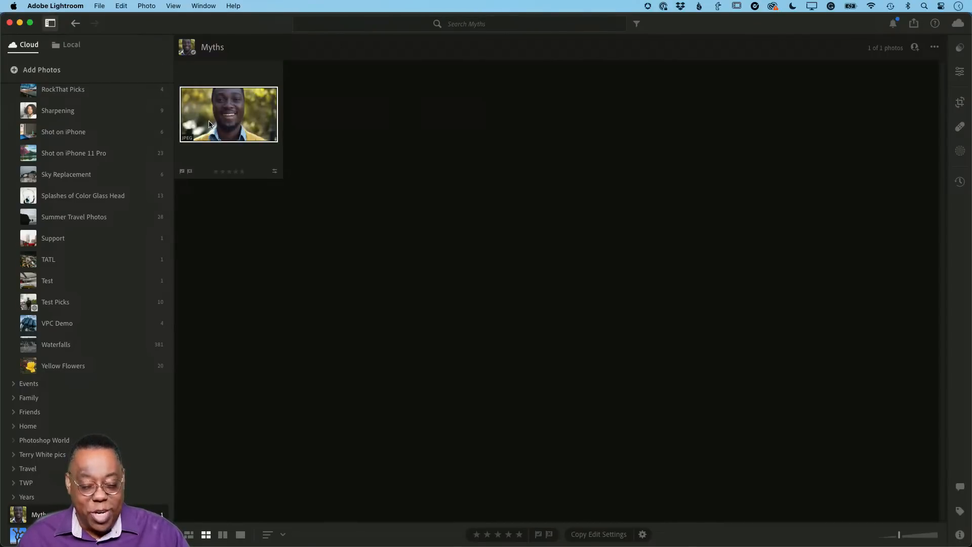
Look through the cloud album list to examine the albums and folders it contains
{"action": "scroll", "coordinate": [123, 227], "scroll_direction": "up", "scroll_amount": 10}
{"action": "scroll", "coordinate": [123, 227], "scroll_direction": "up", "scroll_amount": 20}
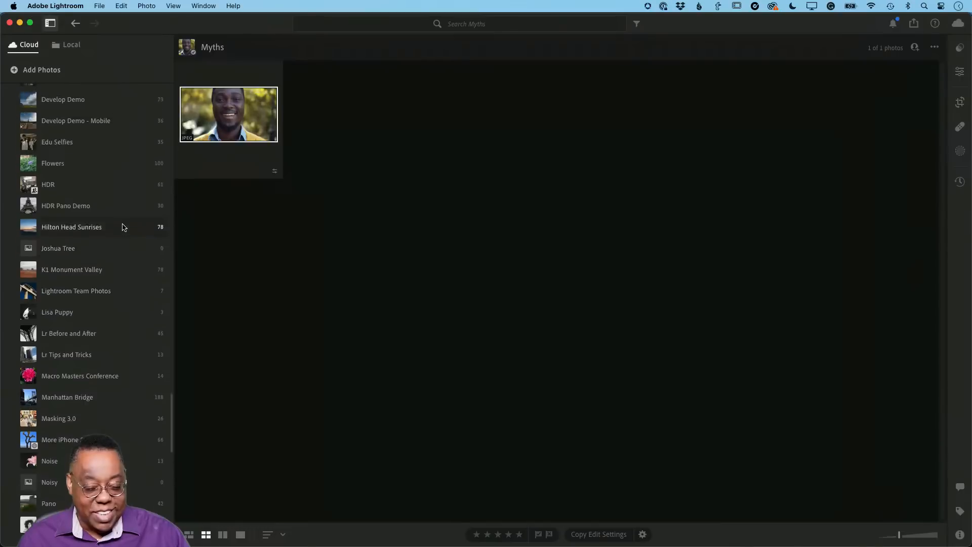
{"action": "scroll", "coordinate": [123, 226], "scroll_direction": "up", "scroll_amount": 10}
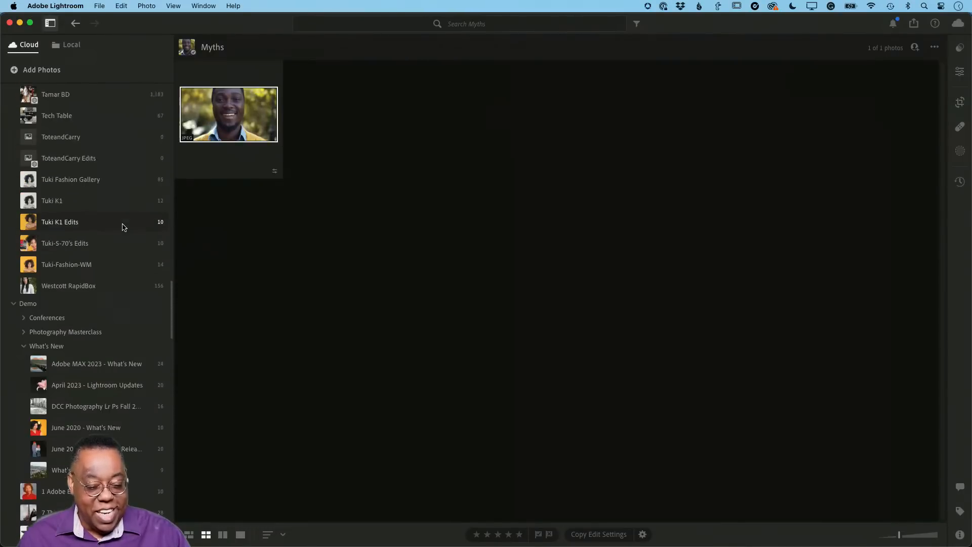
{"action": "scroll", "coordinate": [123, 226], "scroll_direction": "down", "scroll_amount": 12}
{"action": "scroll", "coordinate": [123, 227], "scroll_direction": "down", "scroll_amount": 20}
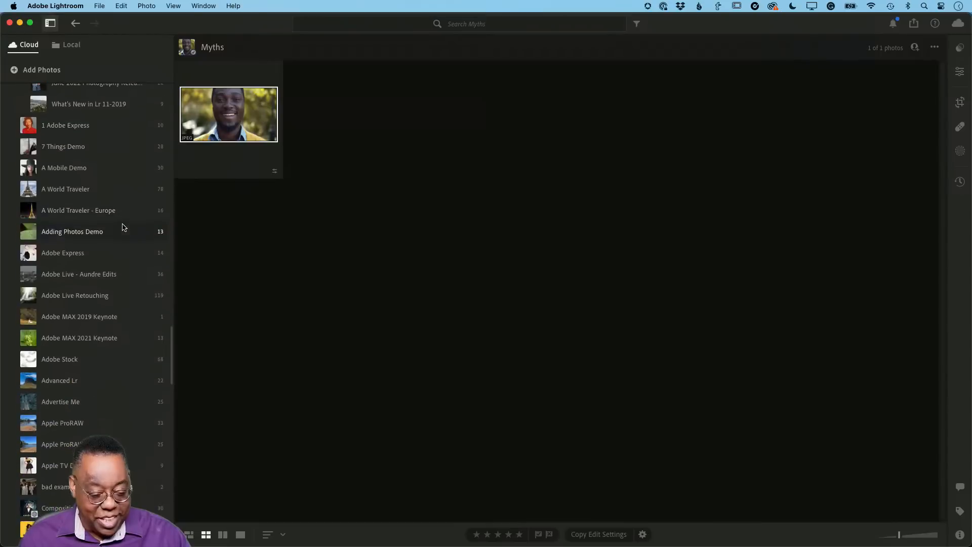
{"action": "scroll", "coordinate": [123, 226], "scroll_direction": "up", "scroll_amount": 20}
{"action": "scroll", "coordinate": [123, 226], "scroll_direction": "down", "scroll_amount": 6}
{"action": "scroll", "coordinate": [123, 227], "scroll_direction": "up", "scroll_amount": 2}
{"action": "scroll", "coordinate": [123, 227], "scroll_direction": "up", "scroll_amount": 12}
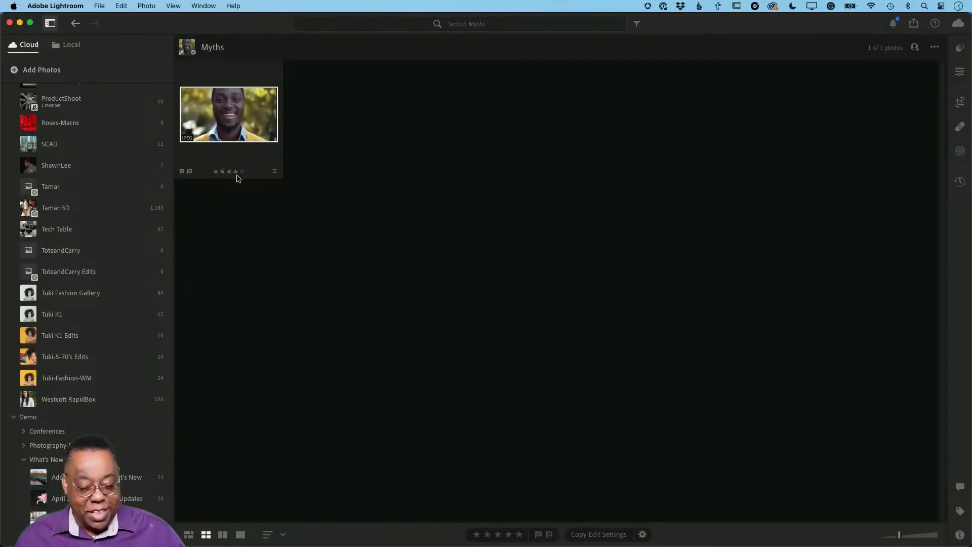
{"action": "key", "text": "super+Tab"}
{"action": "key", "text": "Escape"}
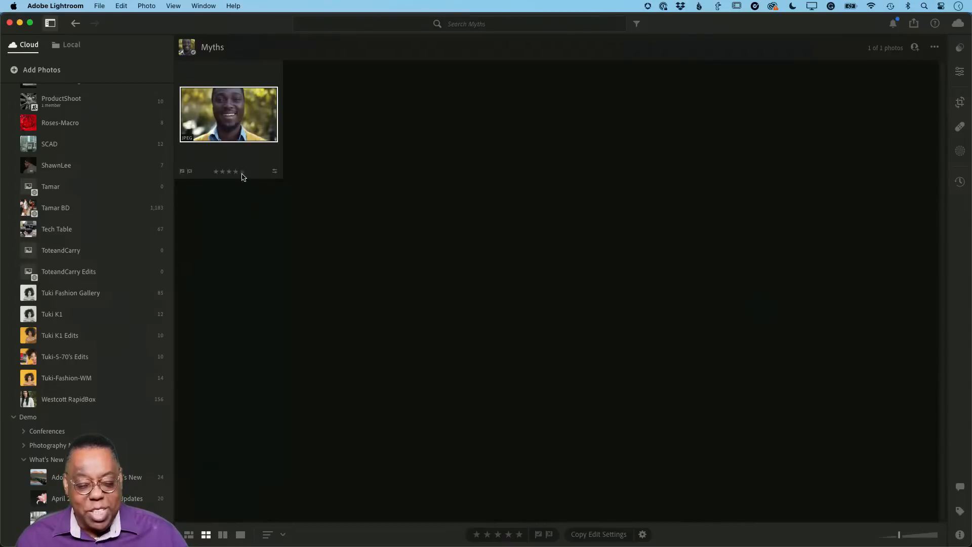
{"action": "mouse_move", "coordinate": [229, 30]}
{"action": "left_mouse_down"}
{"action": "mouse_move", "coordinate": [234, 65]}
{"action": "mouse_move", "coordinate": [218, 59]}
{"action": "mouse_move", "coordinate": [238, 56]}
{"action": "mouse_move", "coordinate": [226, 35]}
{"action": "mouse_move", "coordinate": [247, 35]}
{"action": "mouse_move", "coordinate": [236, 34]}
{"action": "left_mouse_up"}
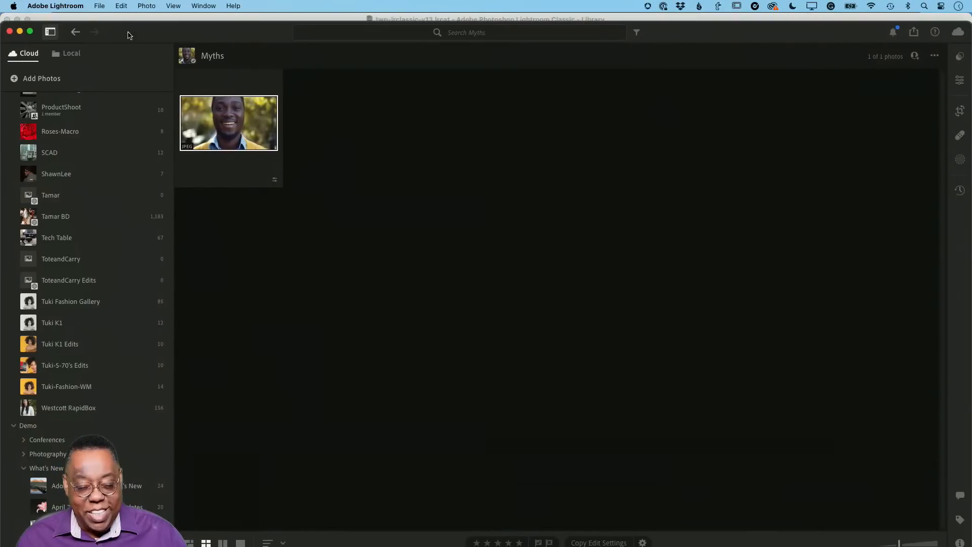
{"action": "left_click", "coordinate": [30, 31]}
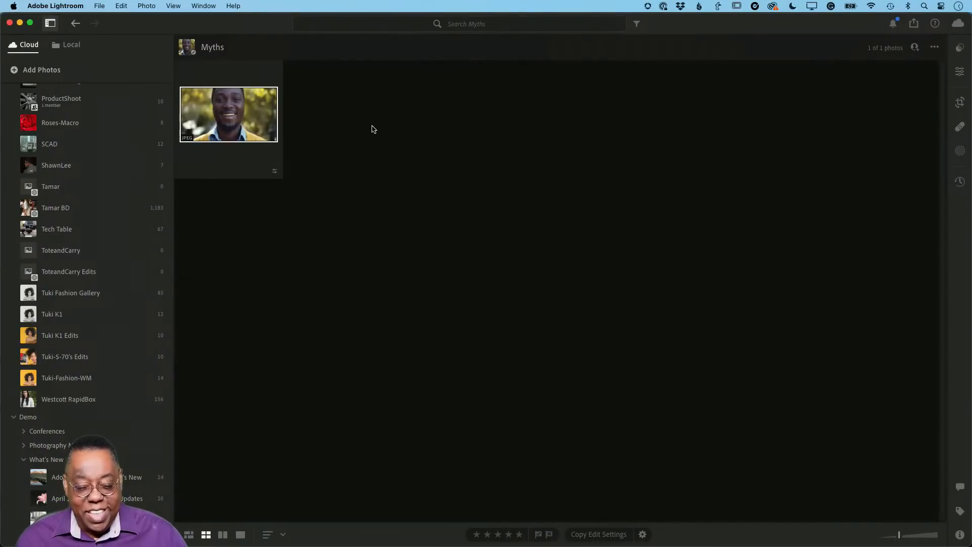
Switch to Lightroom Classic, reveal the first photo's original file in Finder, and inspect its parent folders
{"action": "key", "text": "super+Tab"}
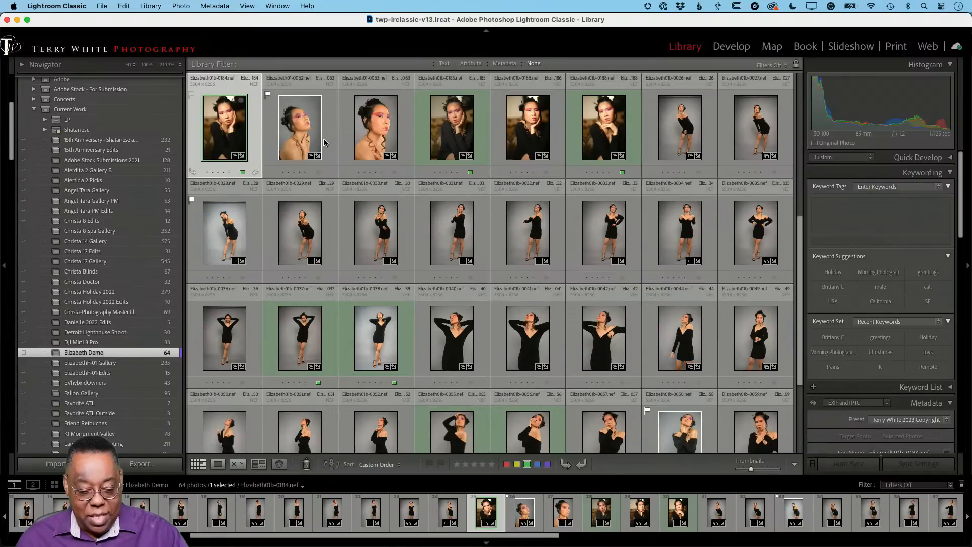
{"action": "right_click", "coordinate": [218, 125]}
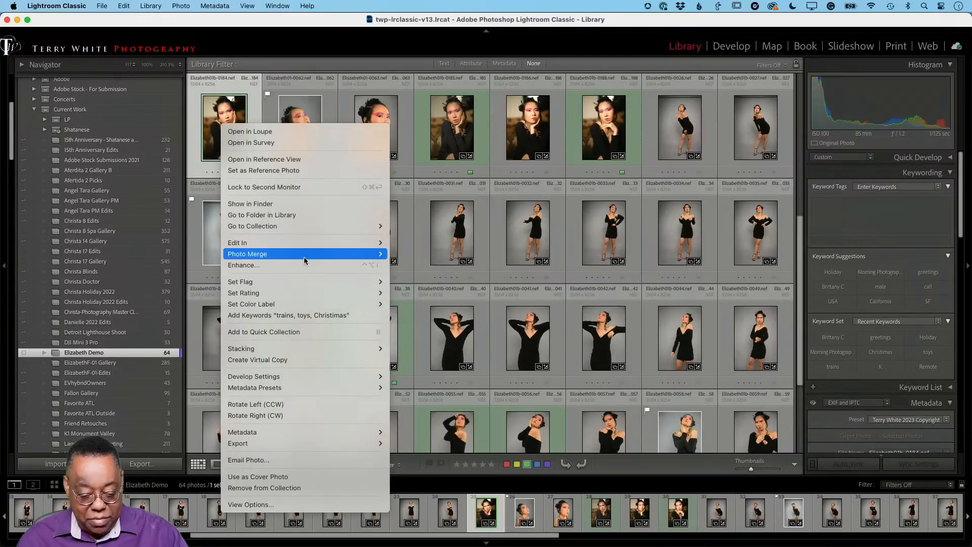
{"action": "left_click", "coordinate": [310, 207]}
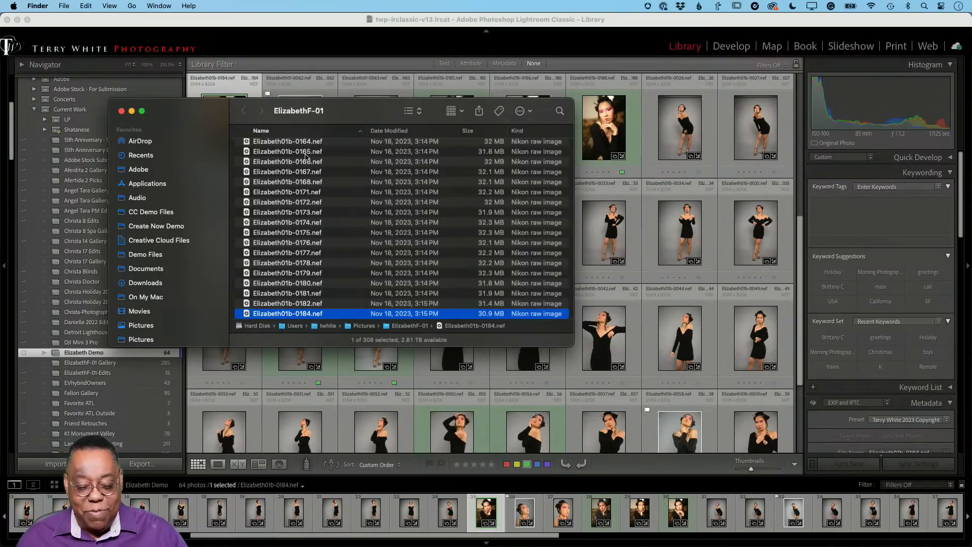
{"action": "right_click", "coordinate": [307, 113]}
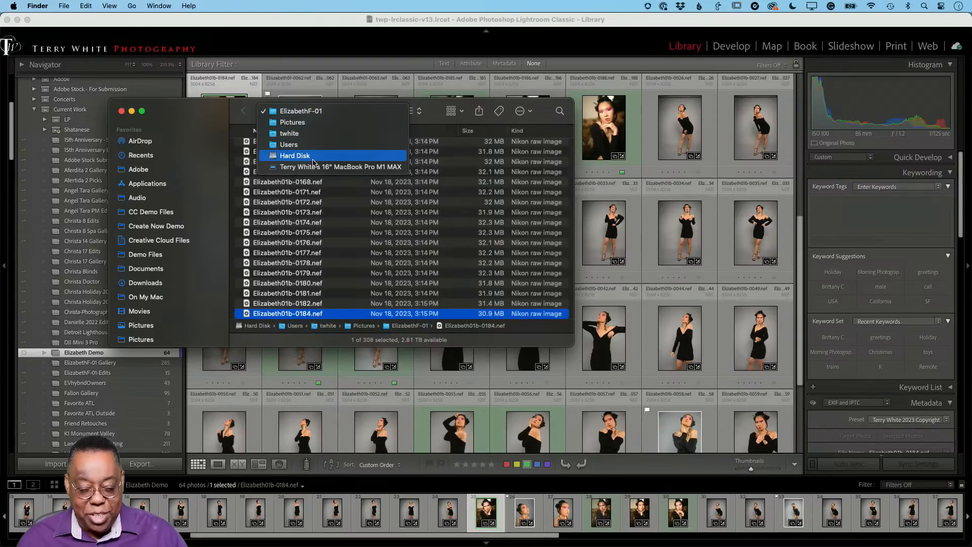
{"action": "left_click", "coordinate": [324, 116]}
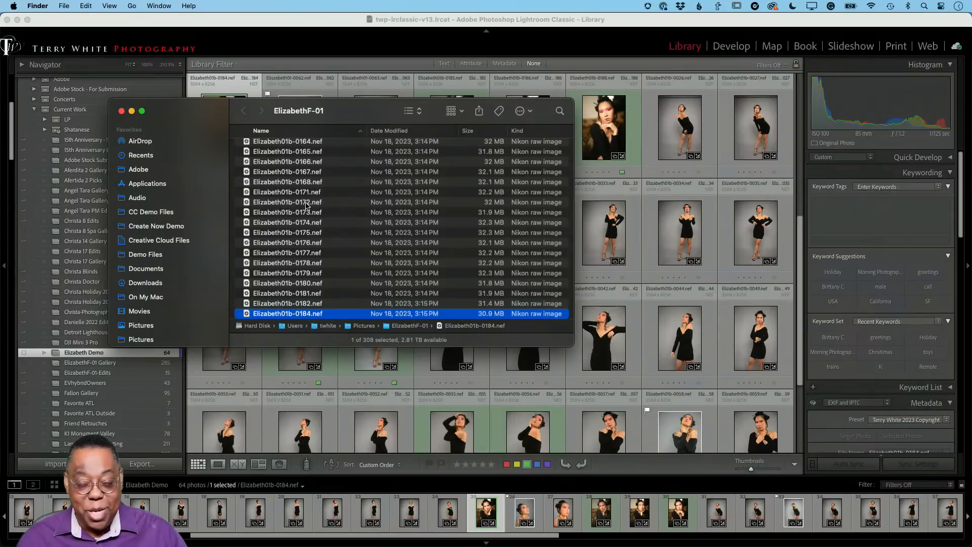
{"action": "left_click", "coordinate": [244, 30]}
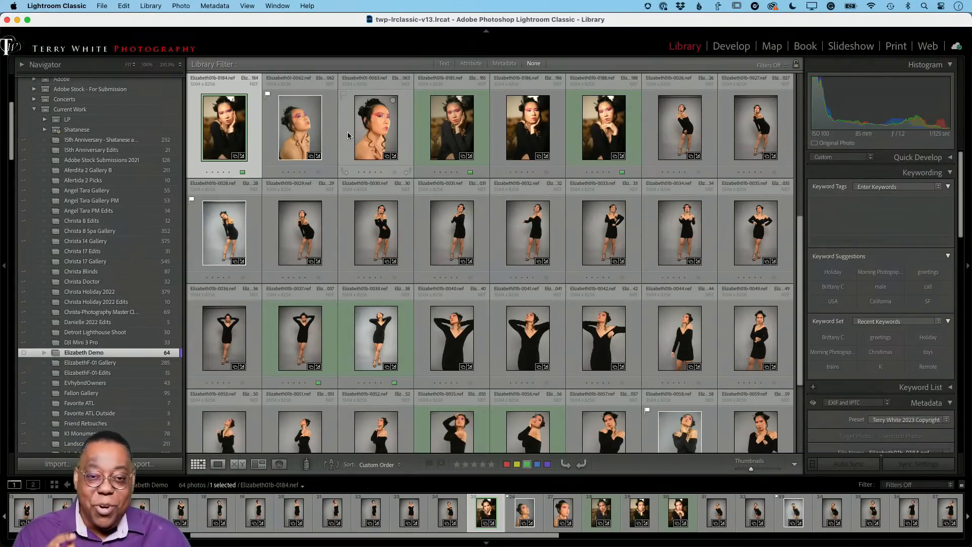
Switch to Lightroom, show the local folders, and compare them with the Lightroom Classic library before returning
{"action": "key", "text": "super+Tab"}
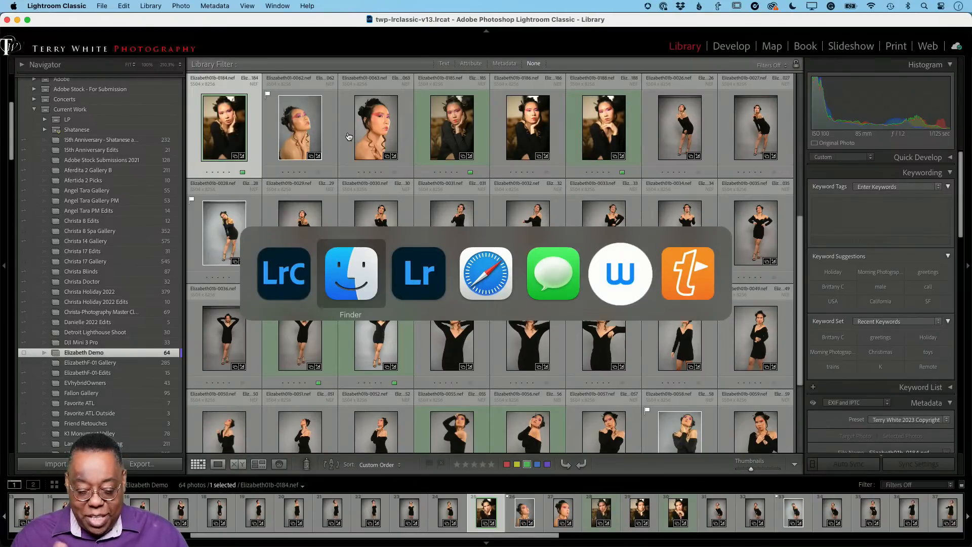
{"action": "key", "text": "super+Tab"}
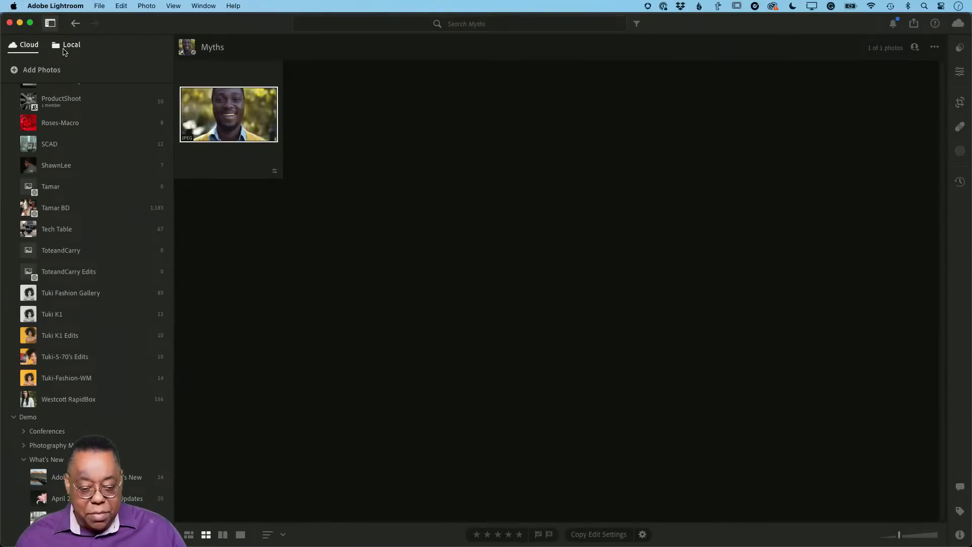
{"action": "left_click", "coordinate": [294, 59]}
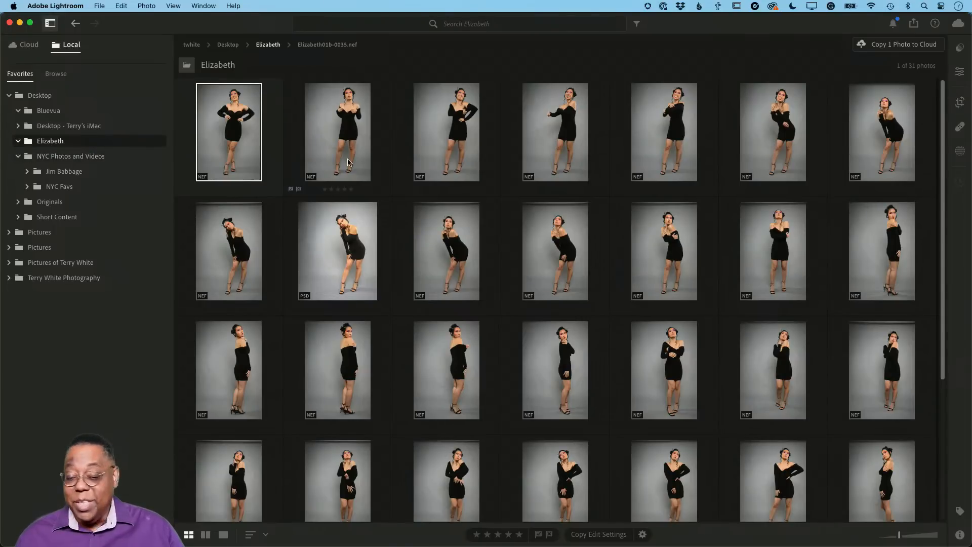
{"action": "key", "text": "super+Tab"}
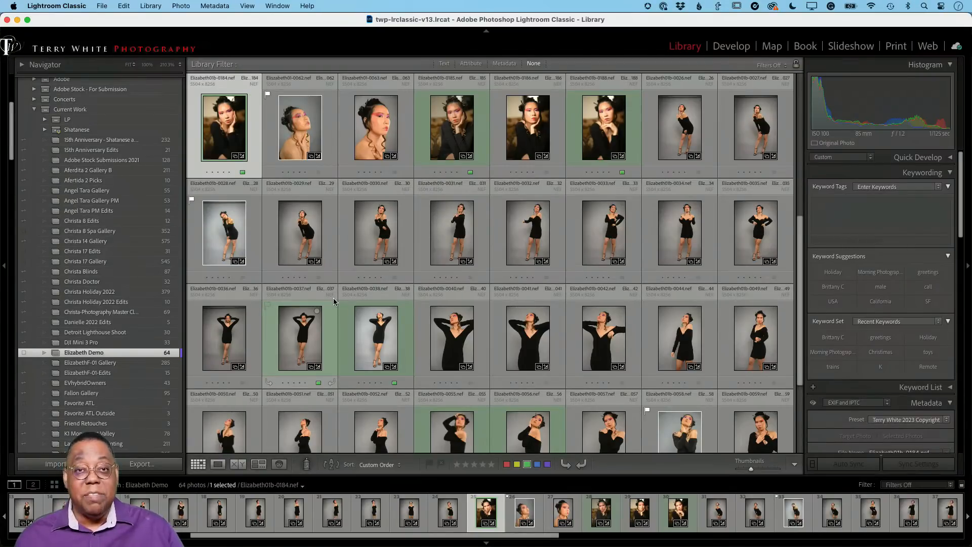
{"action": "key", "text": "super+Tab"}
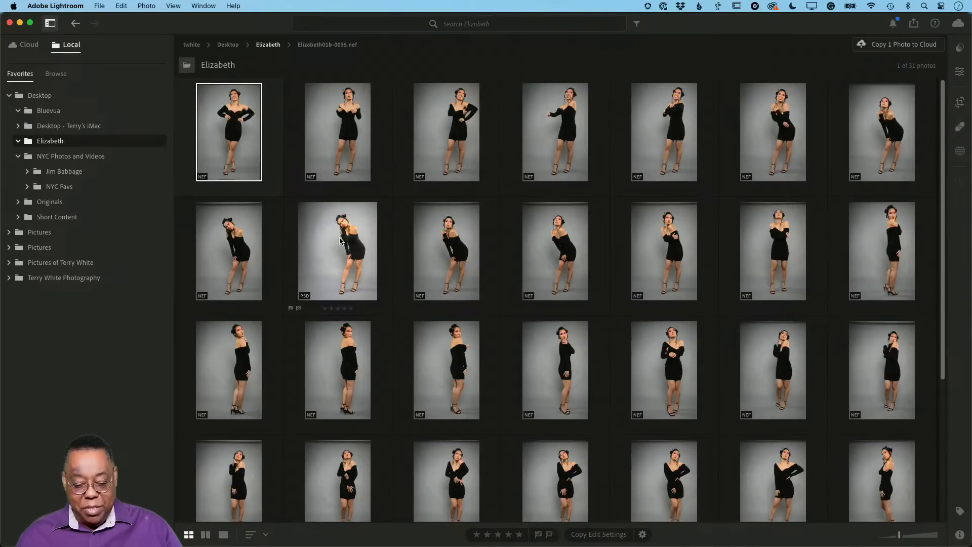
Open the third photo in the second row for detail viewing and crop off the dark strip along its upper edge
{"action": "double_click", "coordinate": [457, 244]}
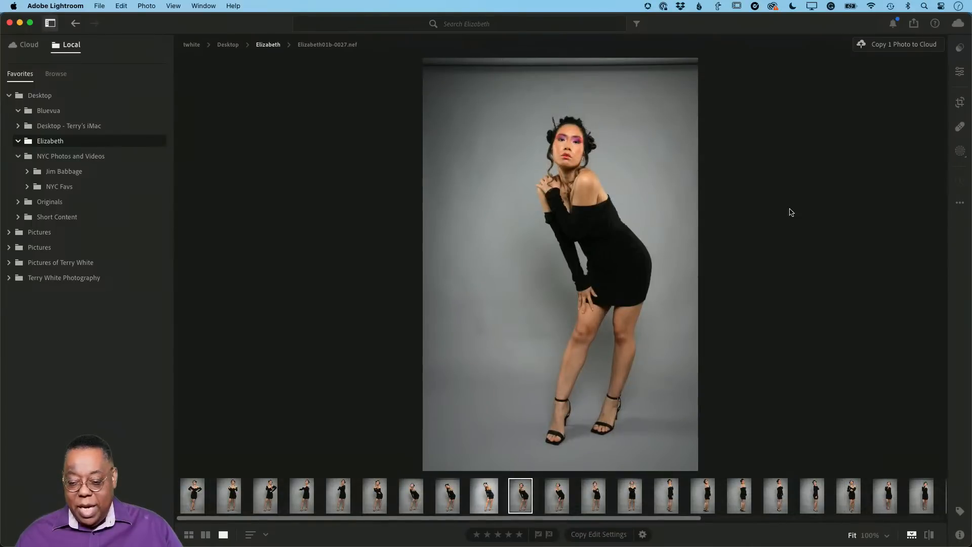
{"action": "key", "text": "c"}
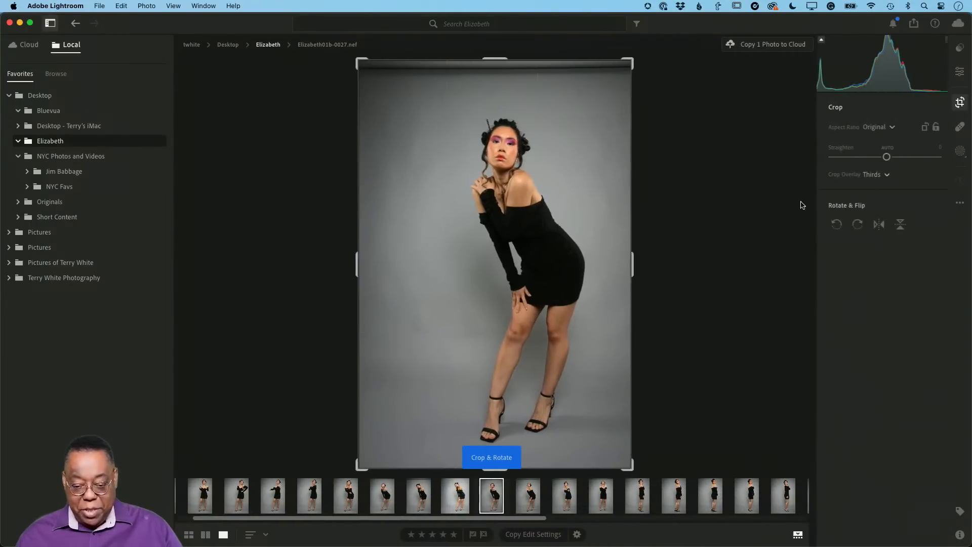
{"action": "left_click_drag", "start_coordinate": [488, 60], "coordinate": [506, 89]}
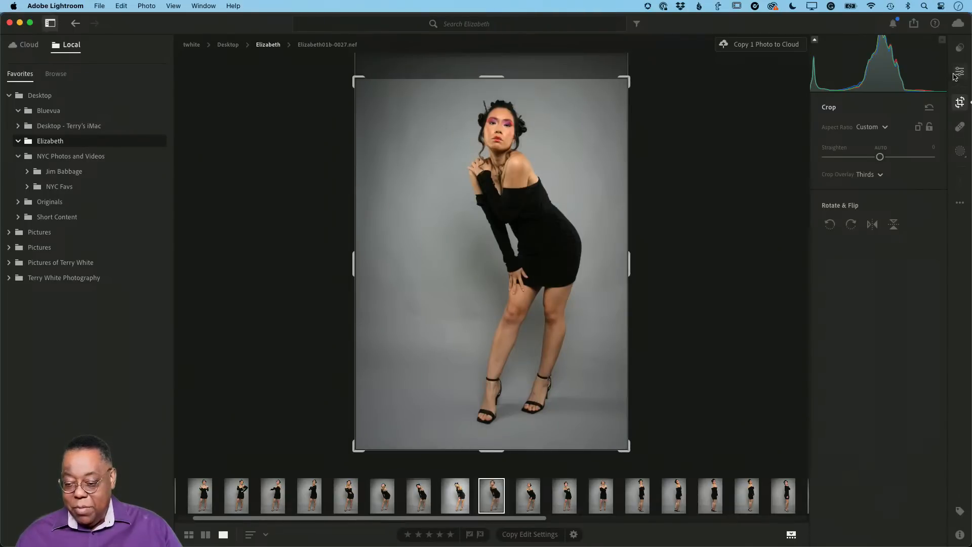
Apply automatic adjustments to the cropped photo and set its profile to Camera Portrait
{"action": "left_click", "coordinate": [953, 116]}
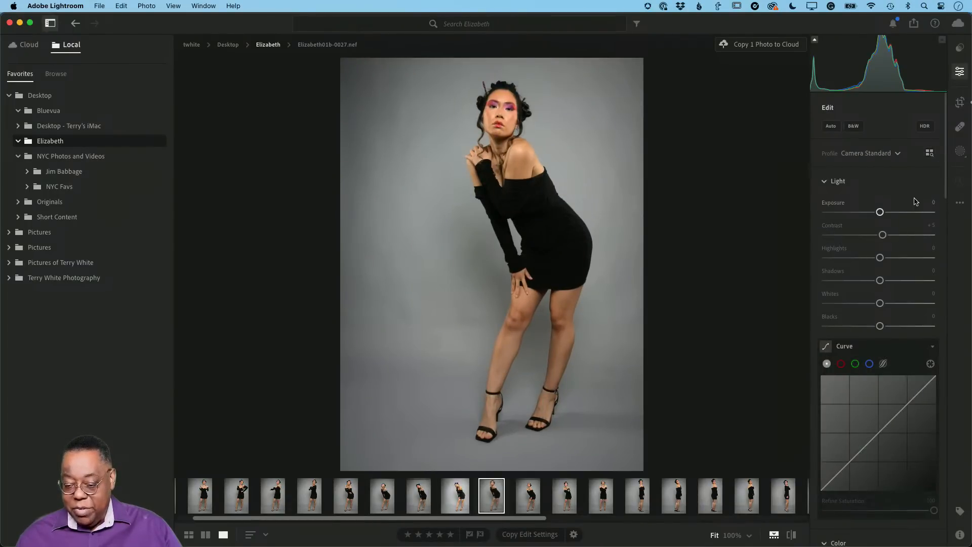
{"action": "left_click", "coordinate": [831, 126]}
{"action": "left_click", "coordinate": [879, 154]}
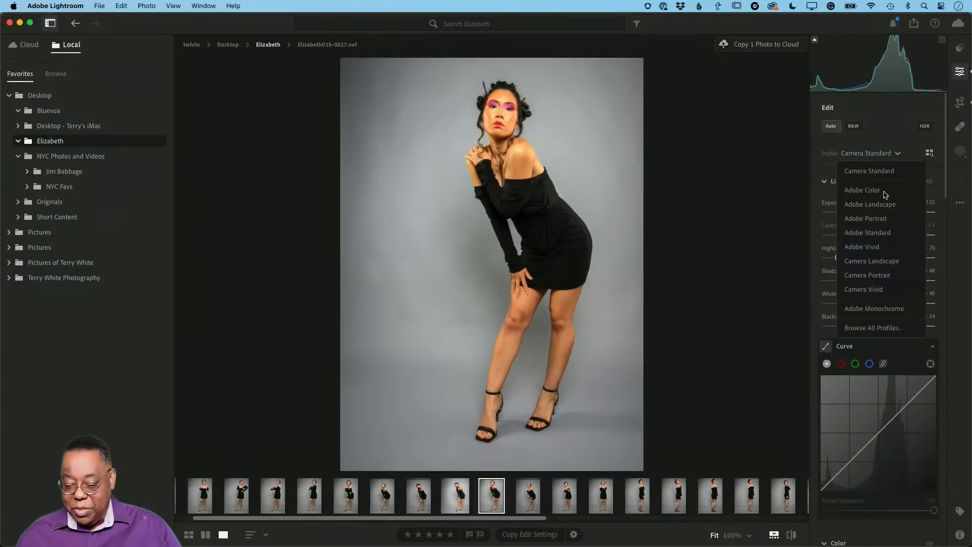
{"action": "left_click", "coordinate": [881, 276]}
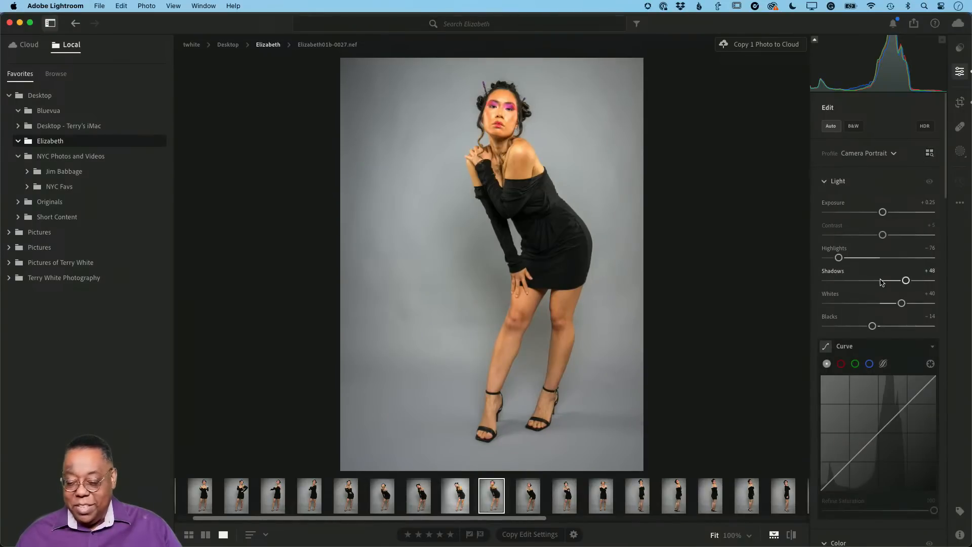
Review the photo's available edit controls, from Light and Color through Effects, Detail, Optics, Lens Blur and Geometry
{"action": "scroll", "coordinate": [861, 355], "scroll_direction": "down", "scroll_amount": 10}
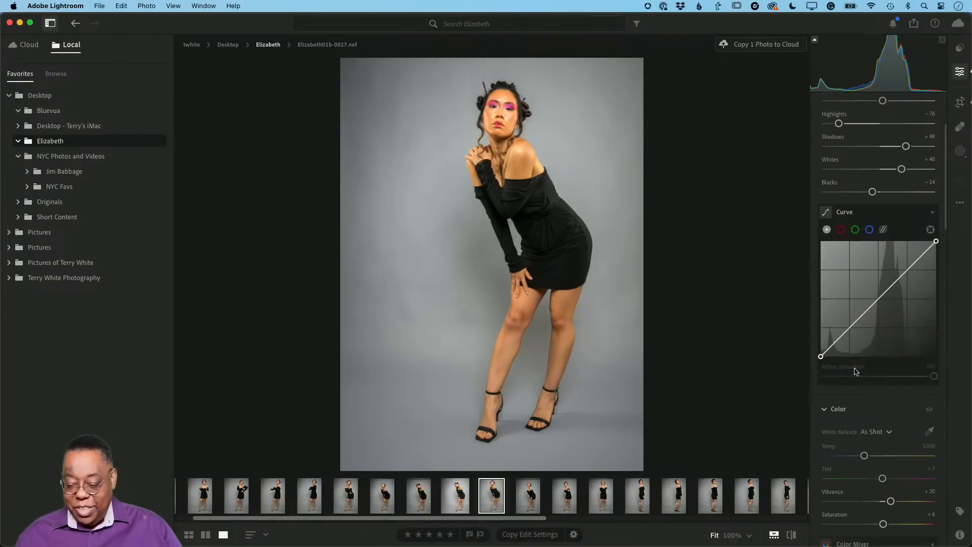
{"action": "scroll", "coordinate": [855, 372], "scroll_direction": "down", "scroll_amount": 15}
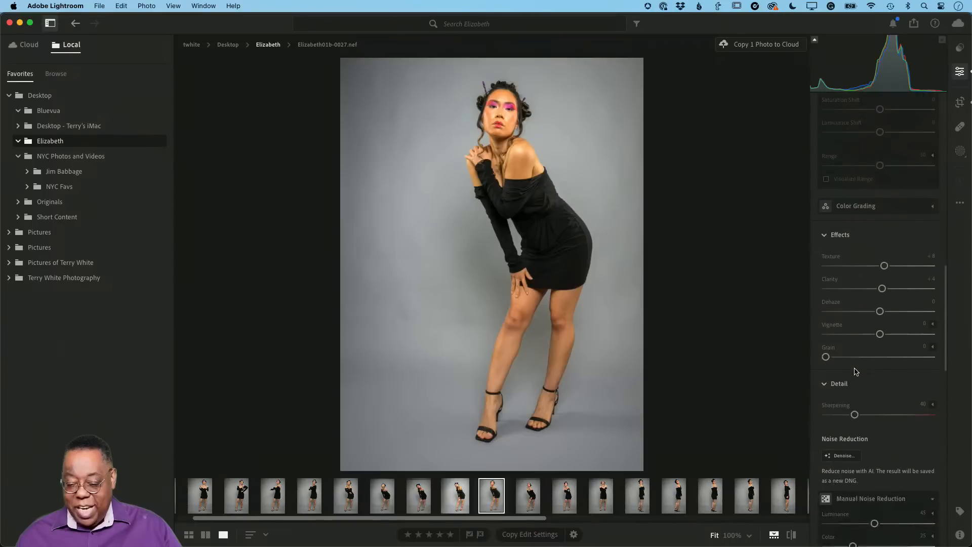
{"action": "scroll", "coordinate": [854, 371], "scroll_direction": "down", "scroll_amount": 10}
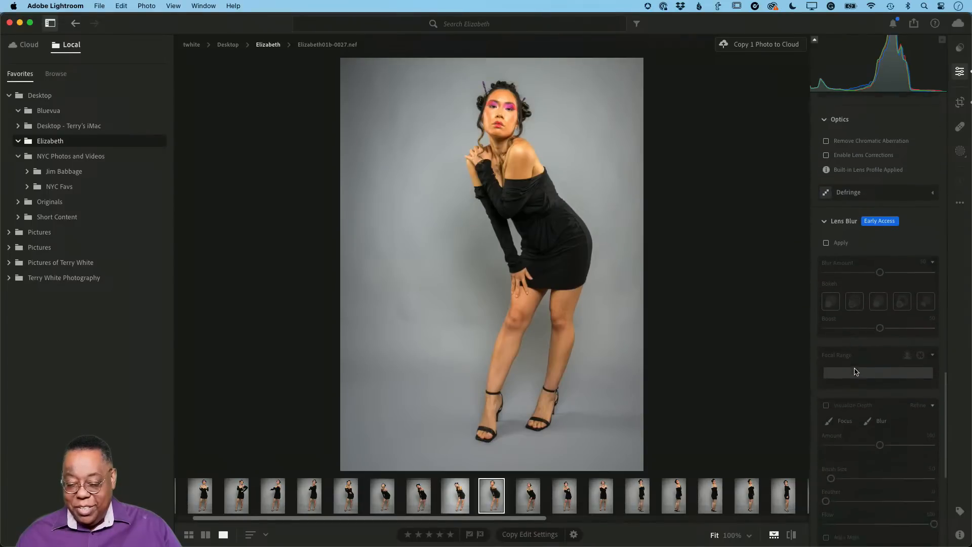
{"action": "scroll", "coordinate": [855, 372], "scroll_direction": "down", "scroll_amount": 6}
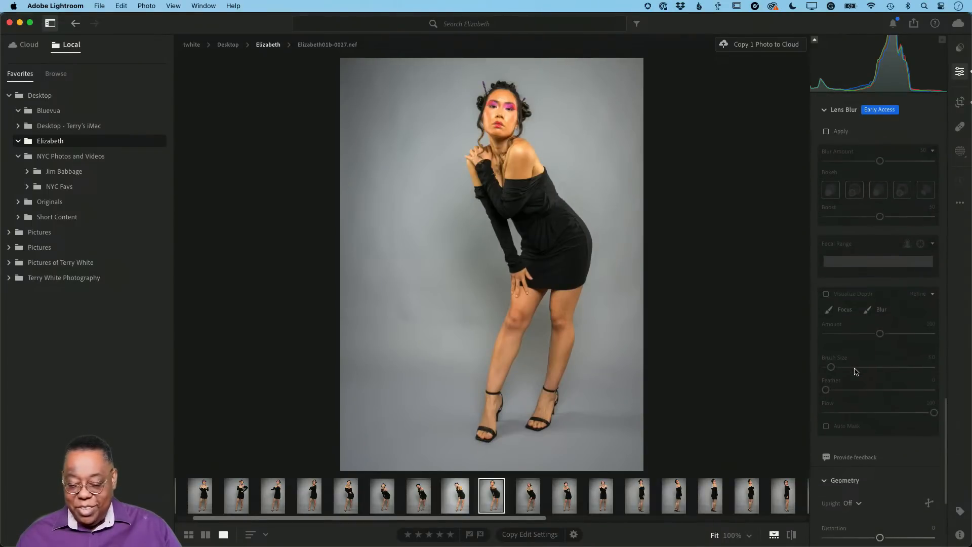
{"action": "scroll", "coordinate": [855, 372], "scroll_direction": "down", "scroll_amount": 3}
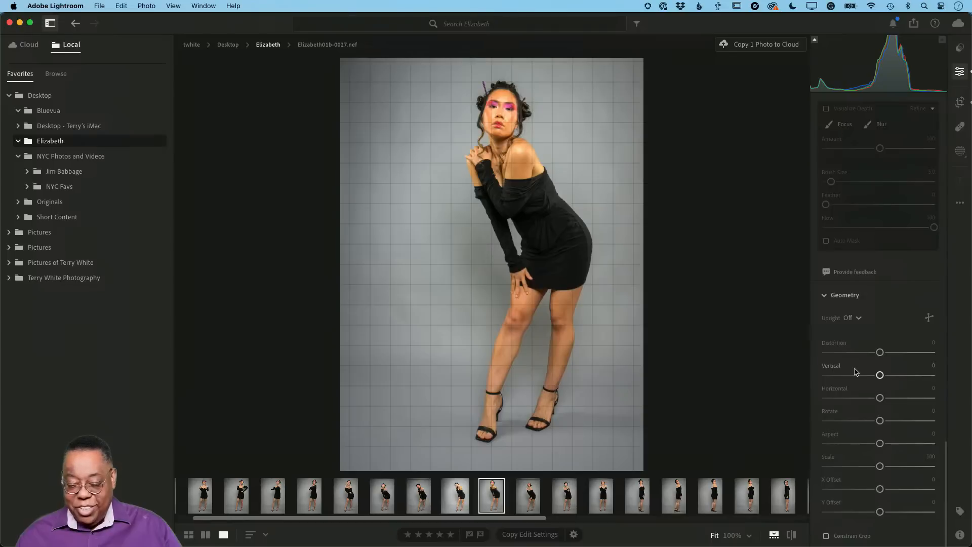
{"action": "scroll", "coordinate": [855, 371], "scroll_direction": "up", "scroll_amount": 20}
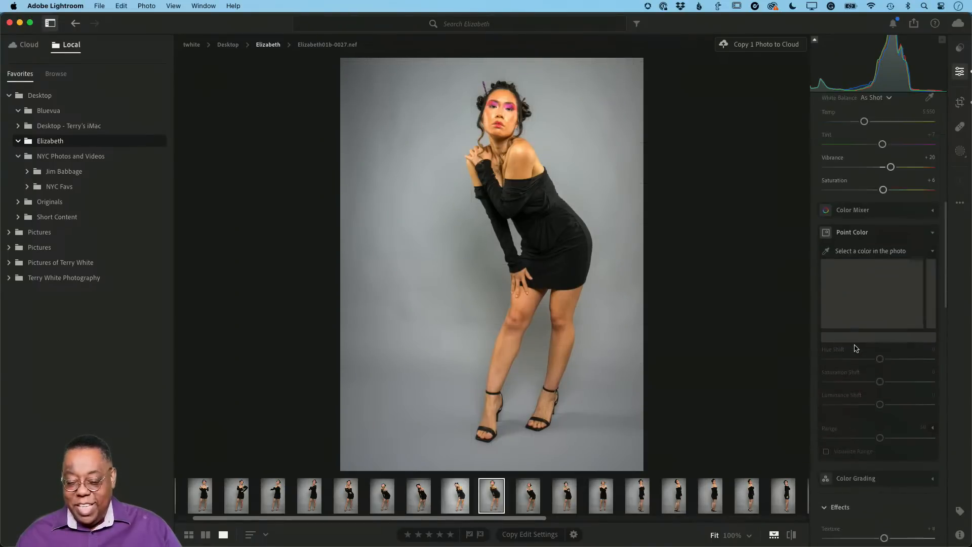
{"action": "scroll", "coordinate": [855, 349], "scroll_direction": "up", "scroll_amount": 4}
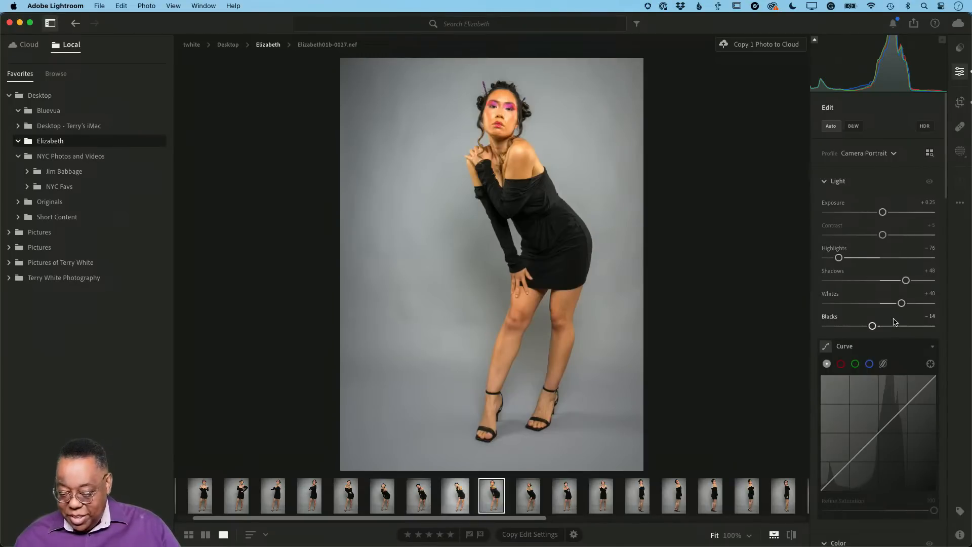
Reduce the photo's color intensity by setting Vibrance to -6 and Saturation to -8
{"action": "scroll", "coordinate": [895, 324], "scroll_direction": "down", "scroll_amount": 2}
{"action": "scroll", "coordinate": [893, 325], "scroll_direction": "down", "scroll_amount": 10}
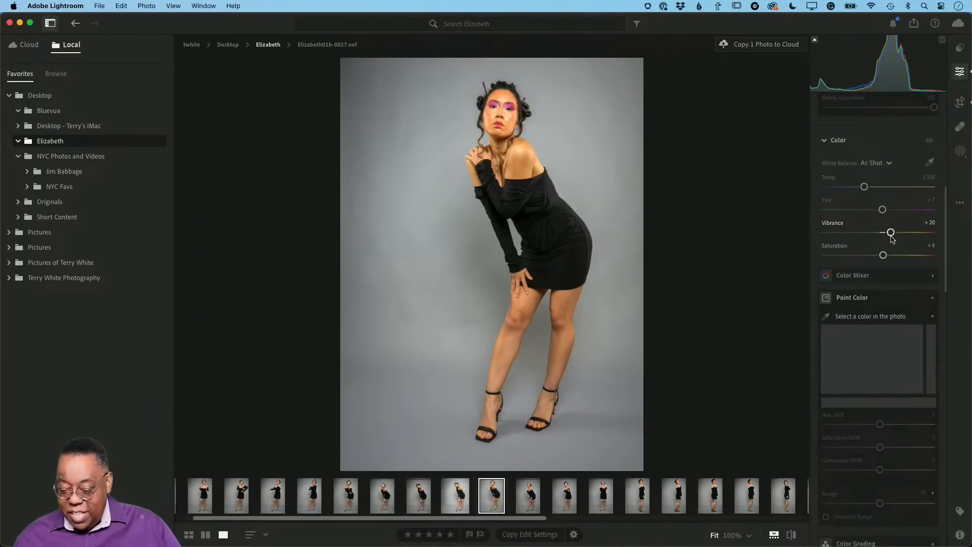
{"action": "left_click_drag", "start_coordinate": [891, 236], "coordinate": [874, 257]}
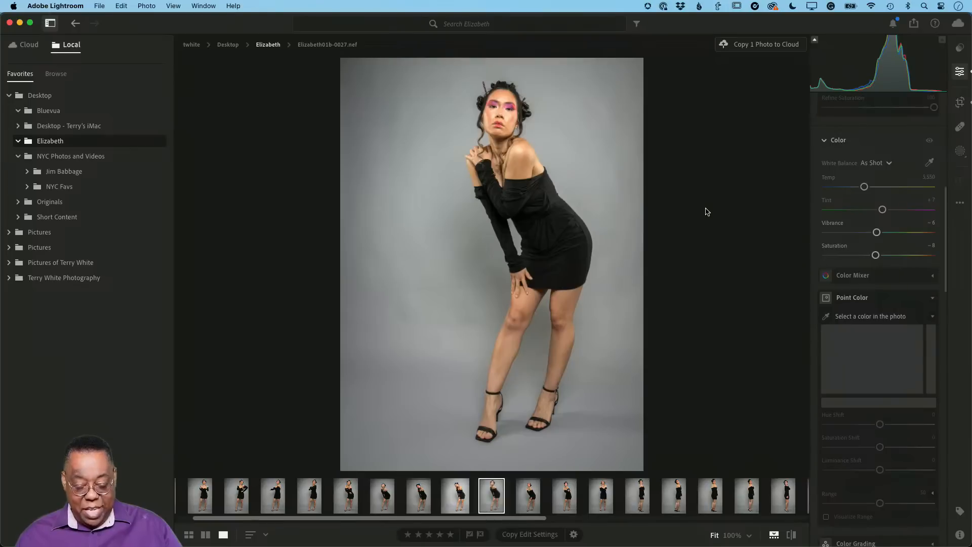
Return to the folder's photo grid and view the description for copying the edited photo to the cloud
{"action": "key", "text": "g"}
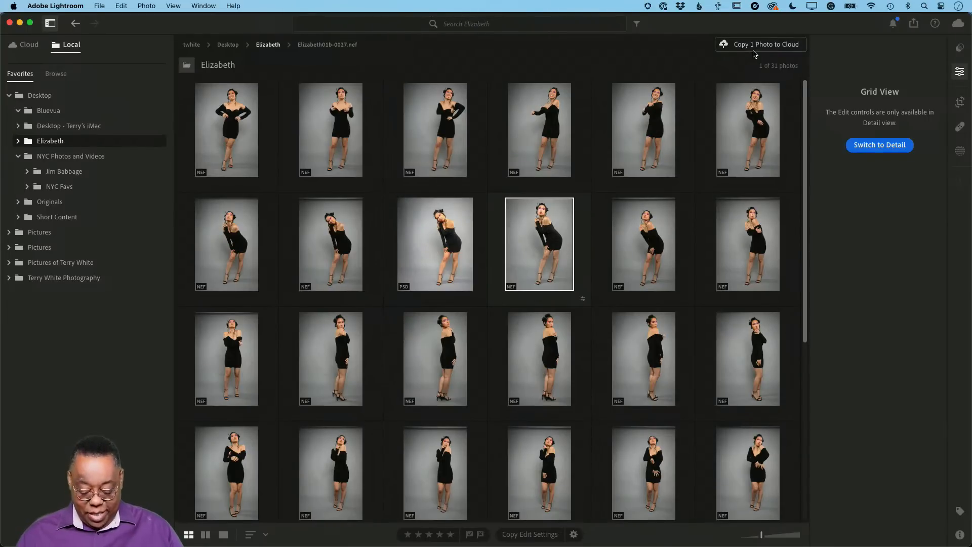
{"action": "mouse_move", "coordinate": [754, 52]}
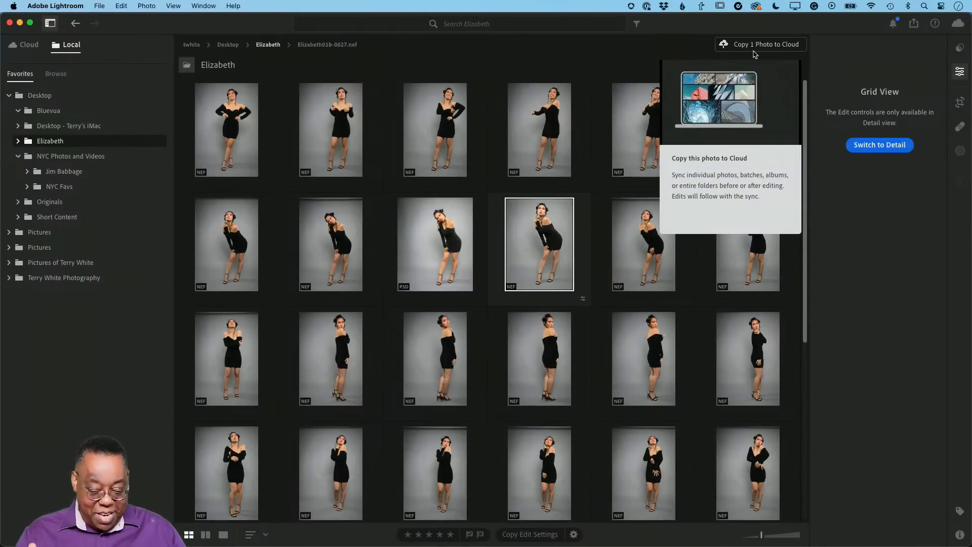
Reveal the edited NEF photo in Finder, select its matching .xmp sidecar file, and return to the Lightroom photo grid
{"action": "scroll", "coordinate": [653, 198], "scroll_direction": "down", "scroll_amount": 1}
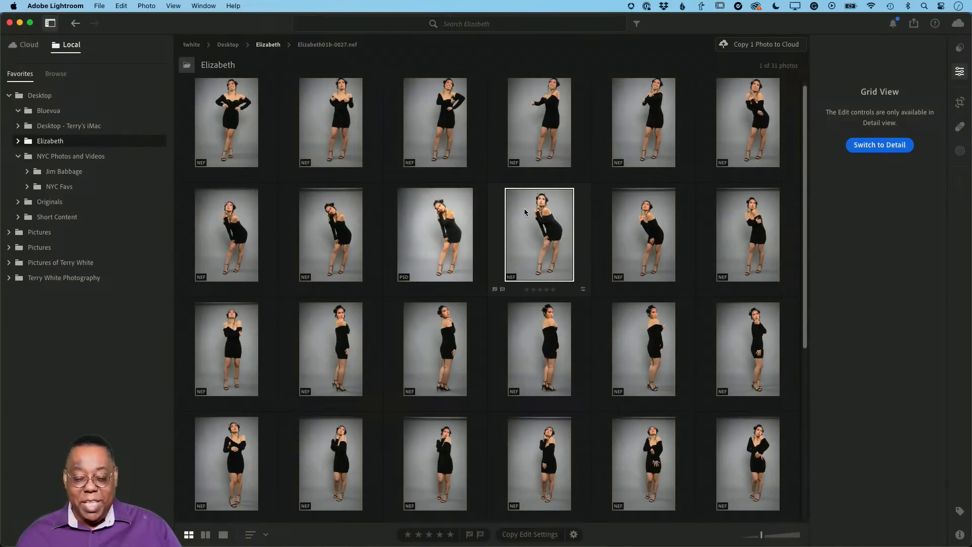
{"action": "right_click", "coordinate": [547, 246]}
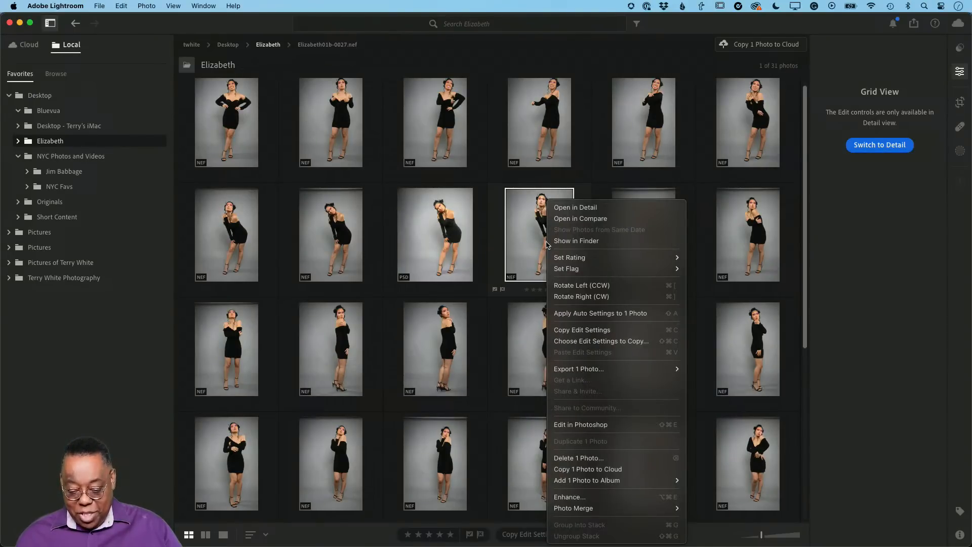
{"action": "left_click", "coordinate": [559, 241]}
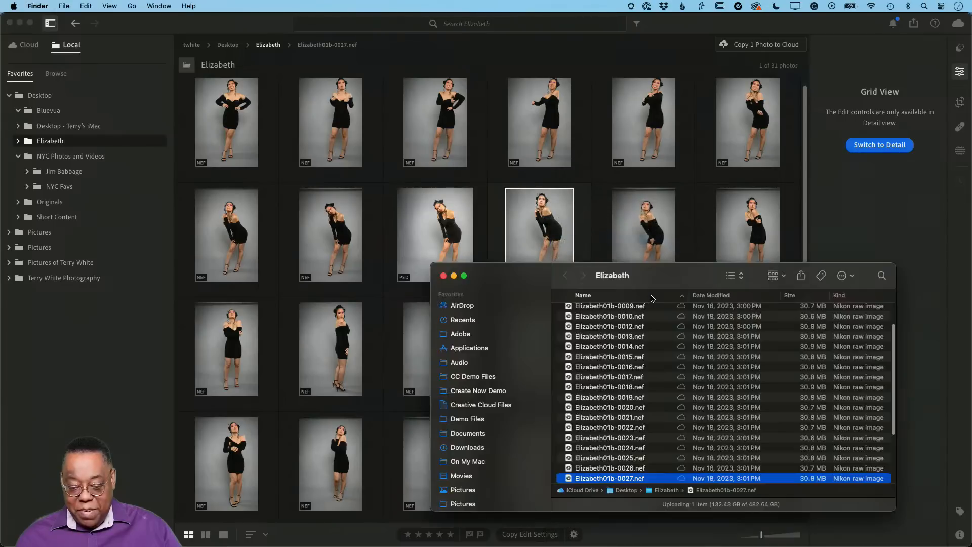
{"action": "scroll", "coordinate": [672, 413], "scroll_direction": "down", "scroll_amount": 3}
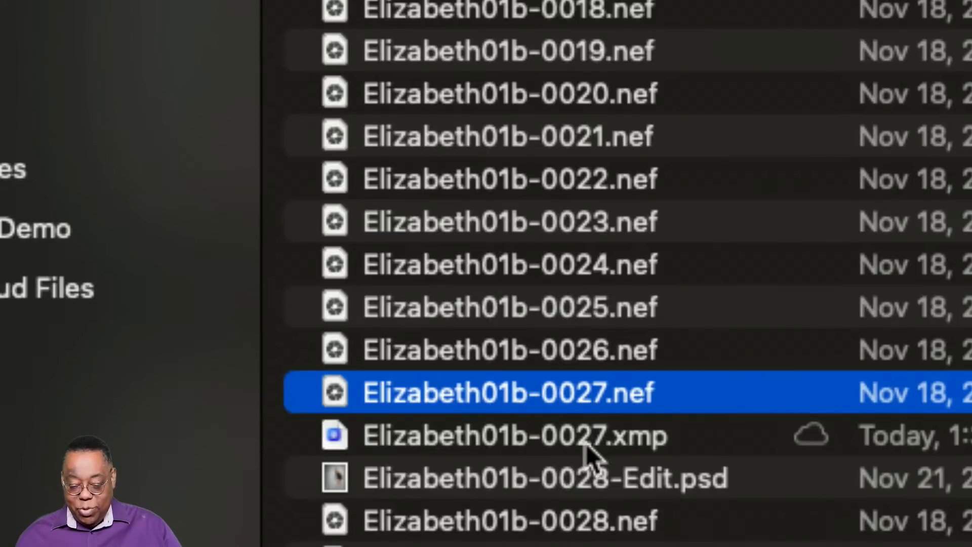
{"action": "left_click", "coordinate": [631, 445]}
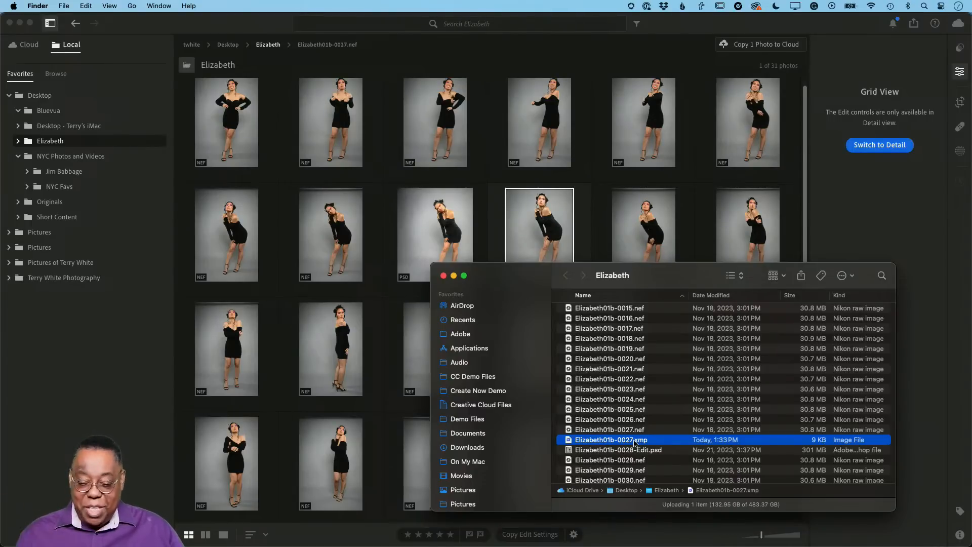
{"action": "left_click", "coordinate": [598, 63]}
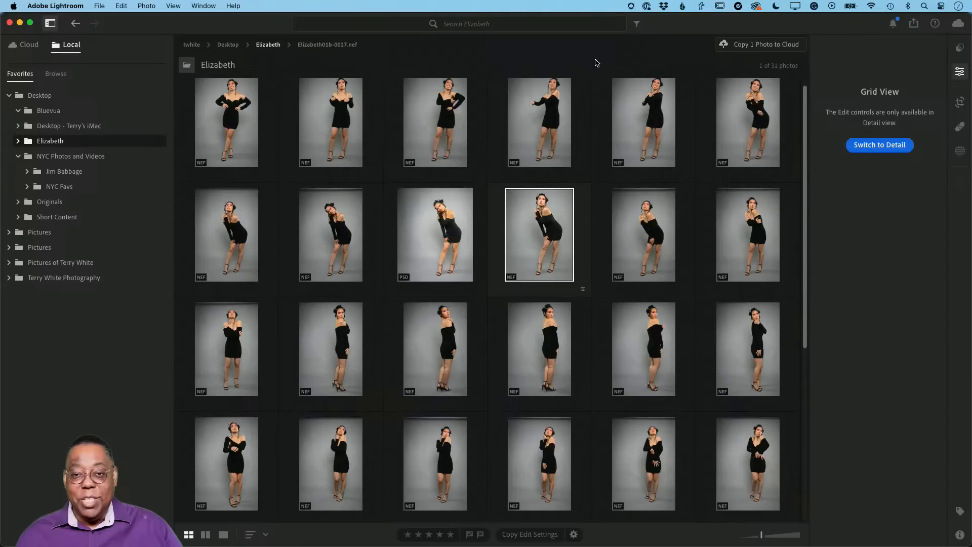
Open the photo that follows the edited one in Detail view and look through its Light, Color and Effects controls
{"action": "double_click", "coordinate": [647, 234]}
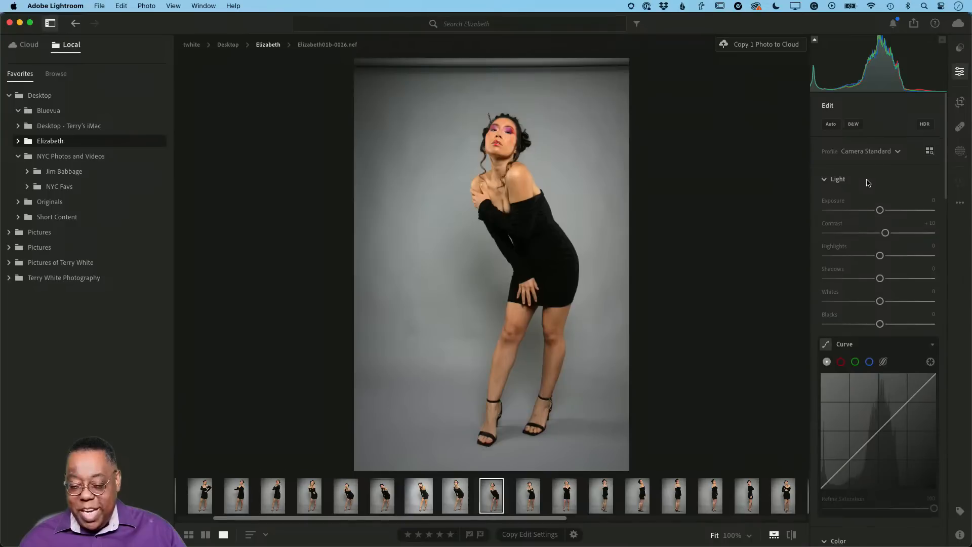
{"action": "scroll", "coordinate": [869, 180], "scroll_direction": "down", "scroll_amount": 10}
{"action": "scroll", "coordinate": [869, 182], "scroll_direction": "down", "scroll_amount": 3}
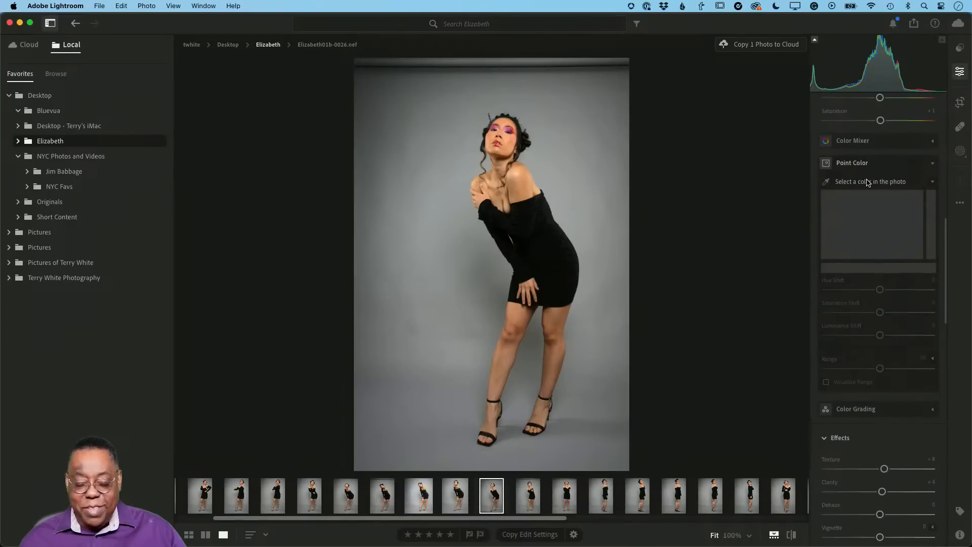
{"action": "scroll", "coordinate": [870, 182], "scroll_direction": "up", "scroll_amount": 5}
Switch to Lightroom Classic and open the selected portrait in the Develop module
{"action": "key", "text": "super+Tab"}
{"action": "key", "text": "super+Tab"}
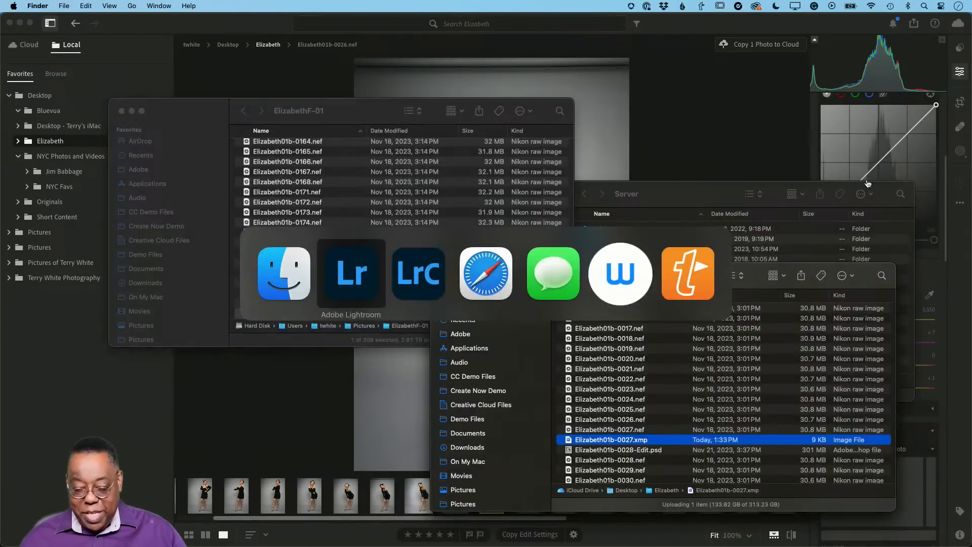
{"action": "key", "text": "super+Tab"}
{"action": "key", "text": "super+Tab"}
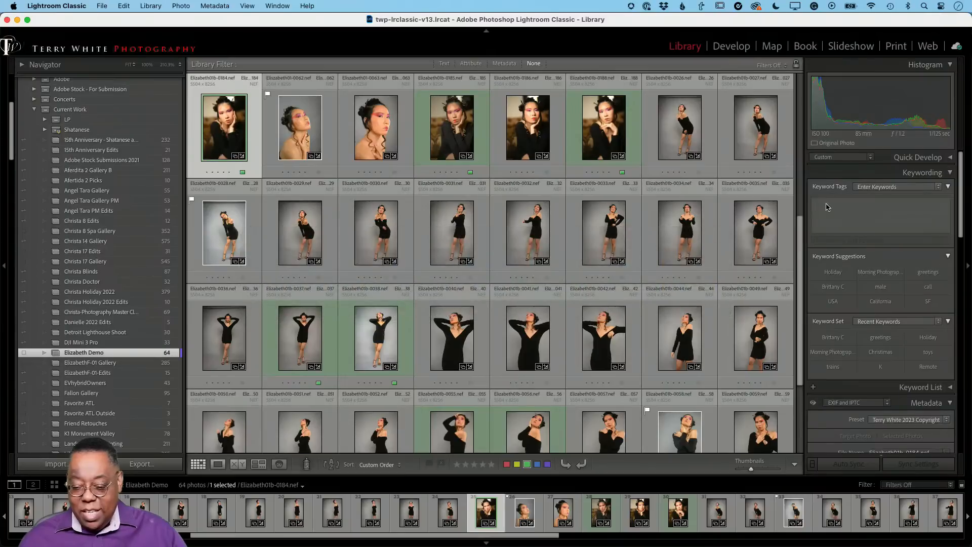
{"action": "left_click", "coordinate": [732, 47]}
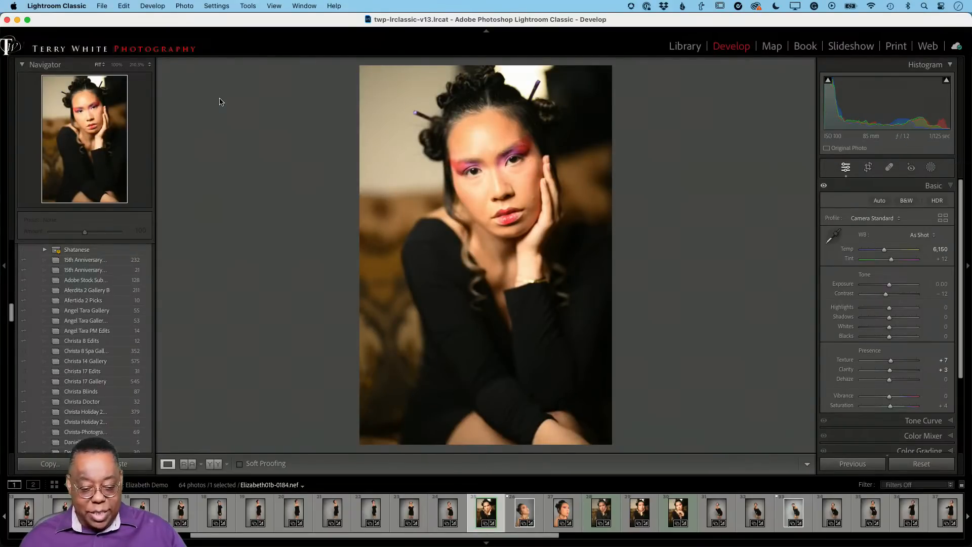
Browse the Develop presets and expand the Portraits: Light Skin group
{"action": "scroll", "coordinate": [91, 277], "scroll_direction": "up", "scroll_amount": 10}
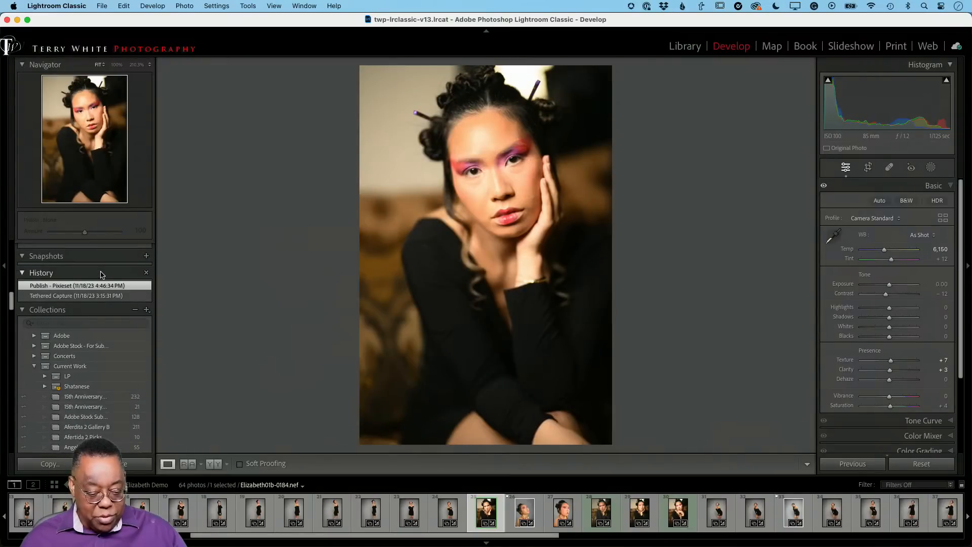
{"action": "scroll", "coordinate": [101, 275], "scroll_direction": "up", "scroll_amount": 10}
{"action": "scroll", "coordinate": [80, 289], "scroll_direction": "up", "scroll_amount": 5}
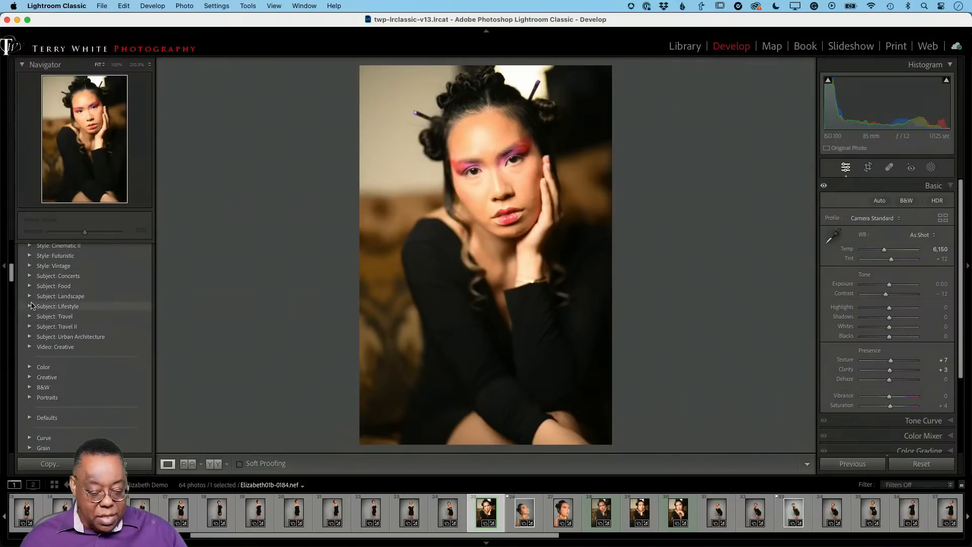
{"action": "scroll", "coordinate": [30, 303], "scroll_direction": "up", "scroll_amount": 2}
{"action": "scroll", "coordinate": [32, 305], "scroll_direction": "up", "scroll_amount": 4}
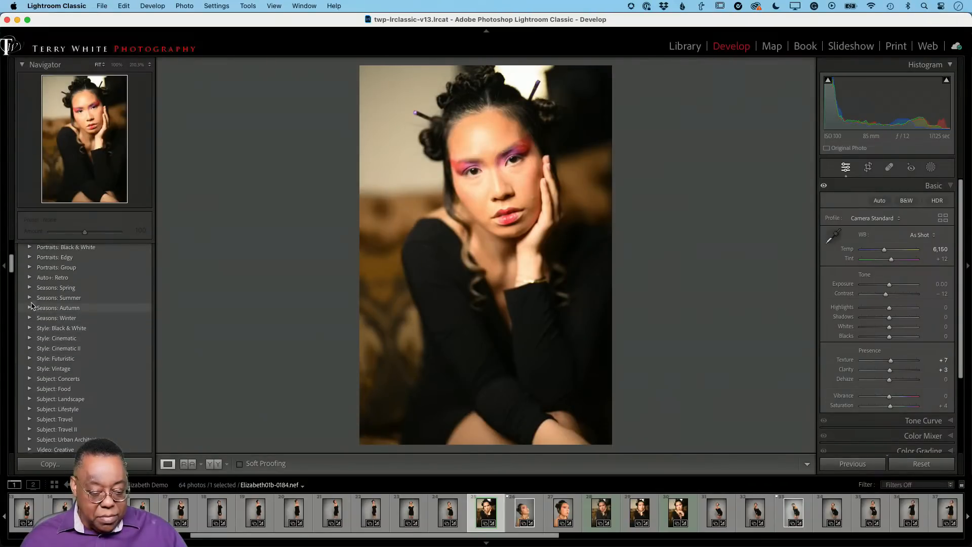
{"action": "scroll", "coordinate": [31, 306], "scroll_direction": "up", "scroll_amount": 1}
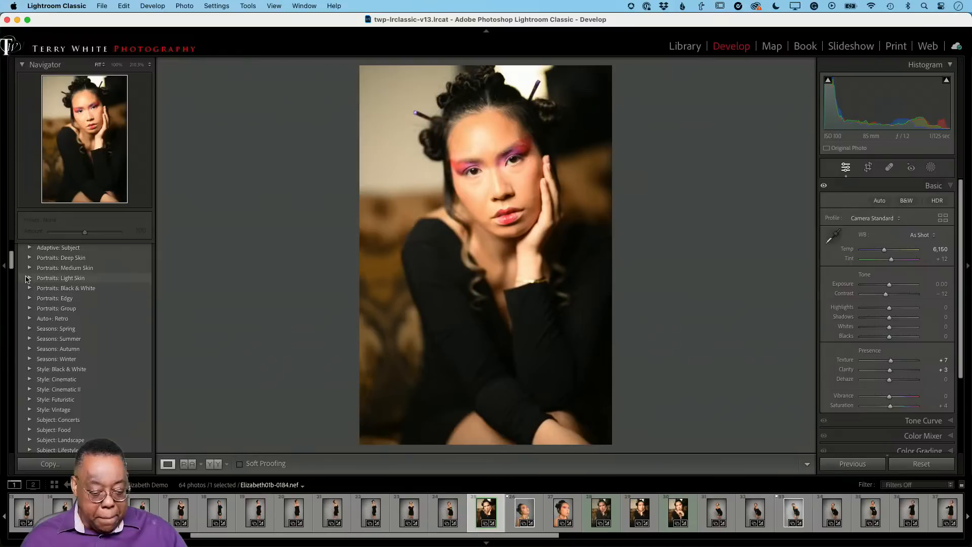
{"action": "left_click", "coordinate": [28, 278]}
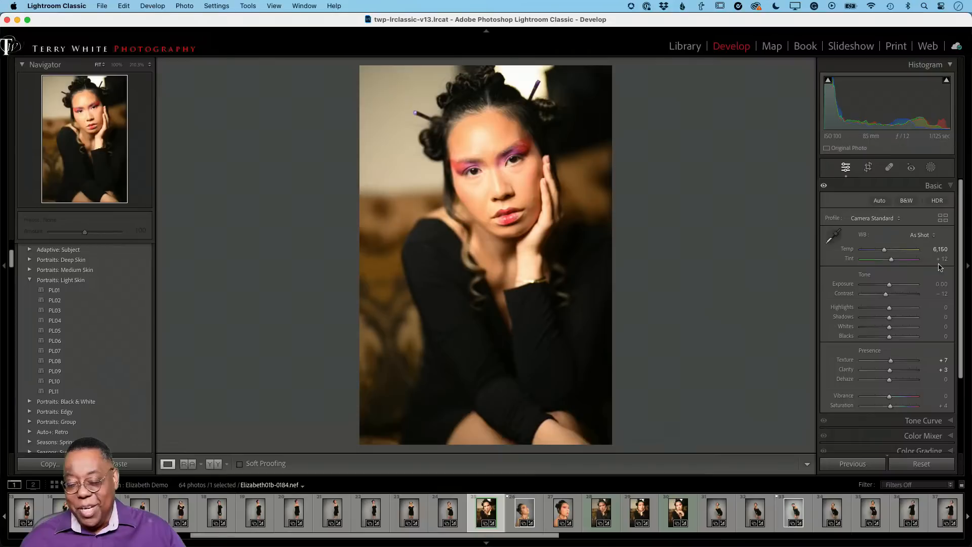
Expand the Calibration settings among the portrait's Develop adjustments
{"action": "scroll", "coordinate": [912, 273], "scroll_direction": "down", "scroll_amount": 5}
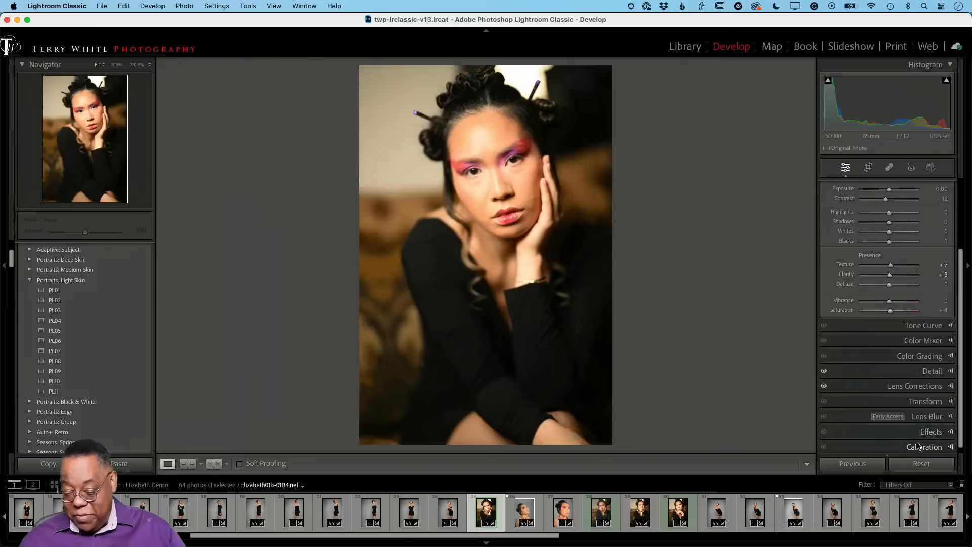
{"action": "left_click", "coordinate": [950, 447]}
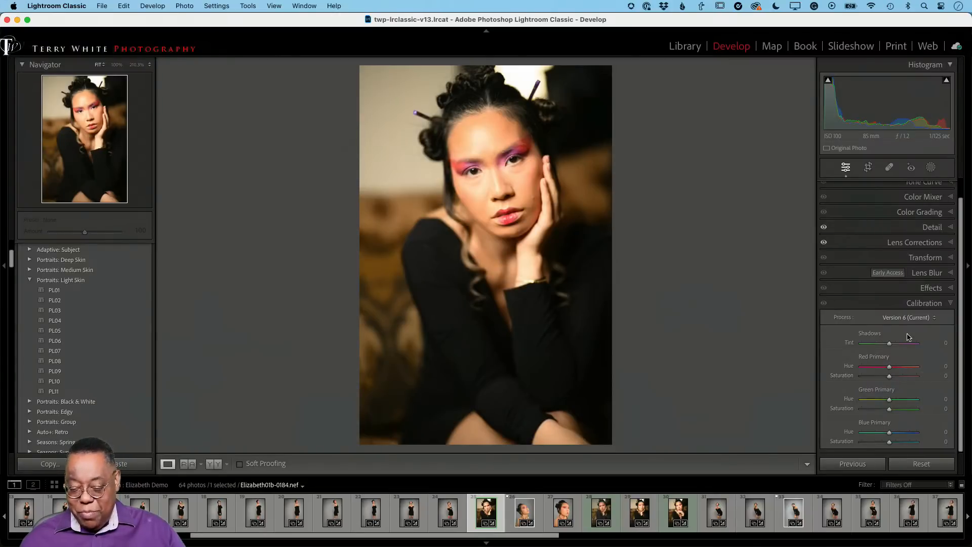
{"action": "scroll", "coordinate": [912, 293], "scroll_direction": "up", "scroll_amount": 2}
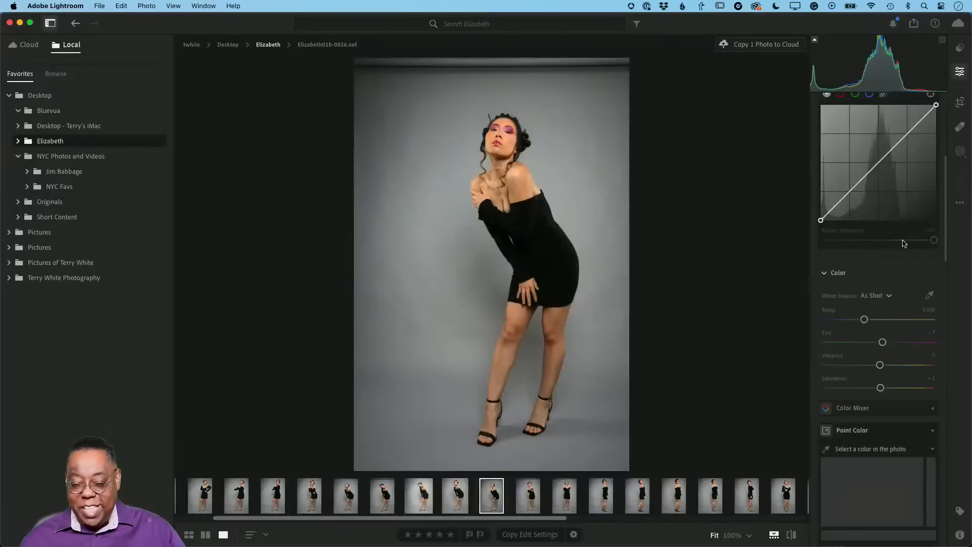
Review the local photo's edit controls in Lightroom from Color through Geometry, and open its masking options
{"action": "scroll", "coordinate": [886, 338], "scroll_direction": "down", "scroll_amount": 5}
{"action": "scroll", "coordinate": [886, 339], "scroll_direction": "down", "scroll_amount": 5}
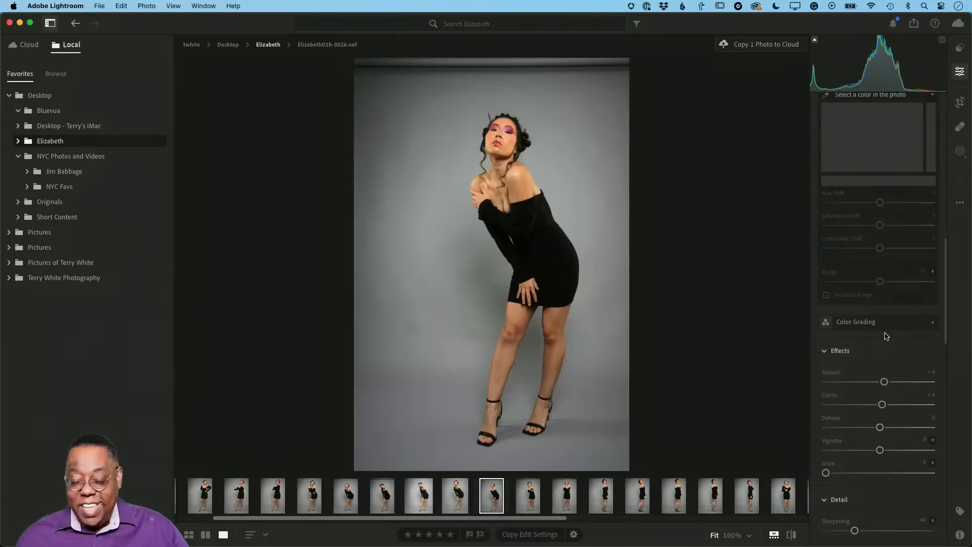
{"action": "scroll", "coordinate": [886, 336], "scroll_direction": "down", "scroll_amount": 5}
{"action": "scroll", "coordinate": [886, 336], "scroll_direction": "down", "scroll_amount": 10}
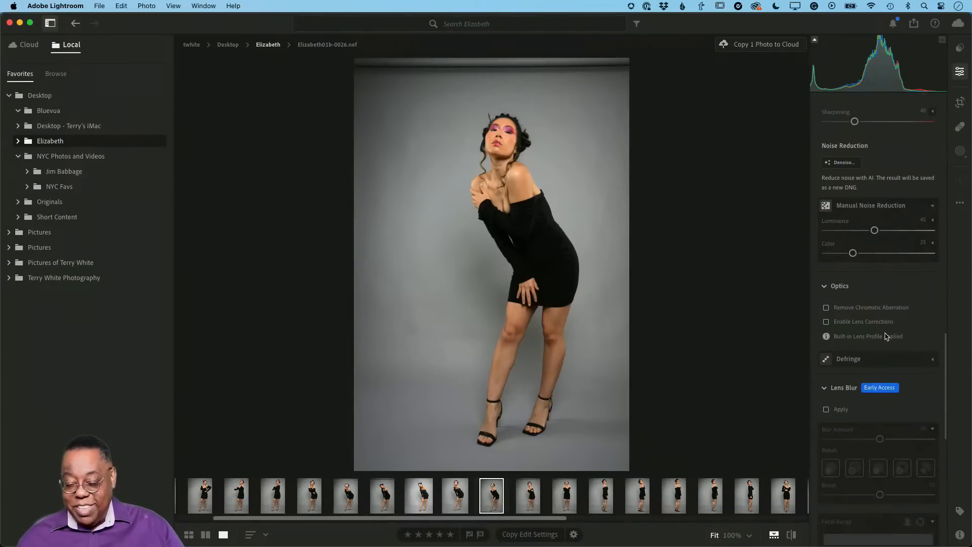
{"action": "scroll", "coordinate": [887, 337], "scroll_direction": "down", "scroll_amount": 4}
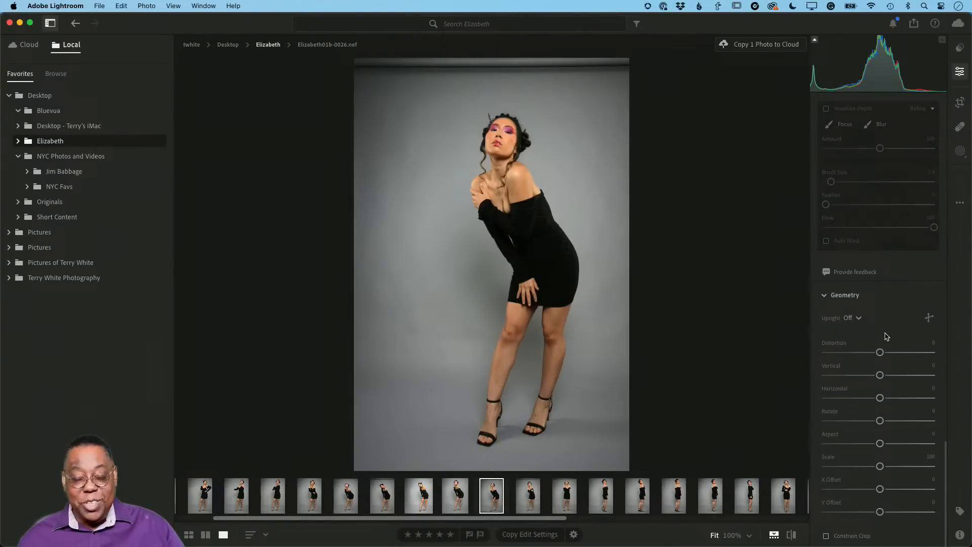
{"action": "scroll", "coordinate": [886, 336], "scroll_direction": "up", "scroll_amount": 20}
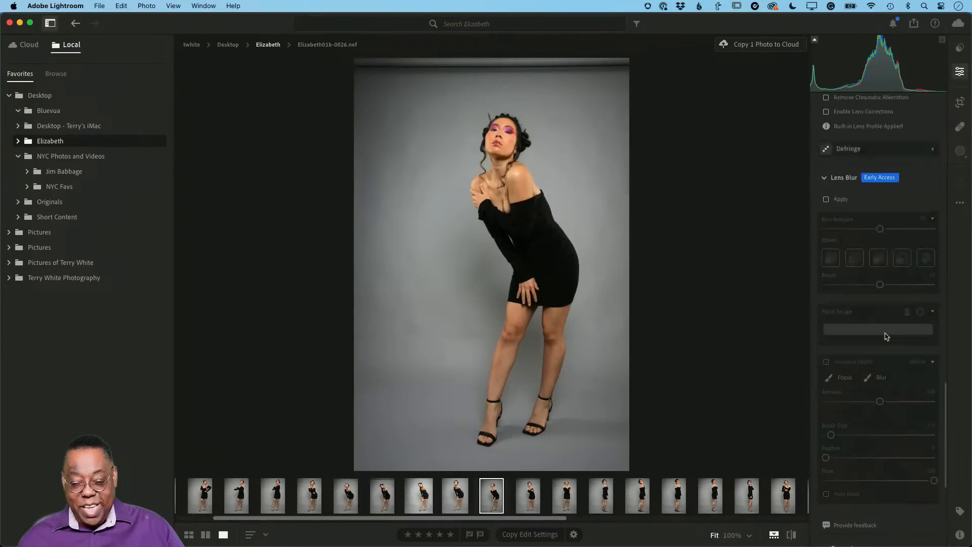
{"action": "scroll", "coordinate": [885, 336], "scroll_direction": "up", "scroll_amount": 5}
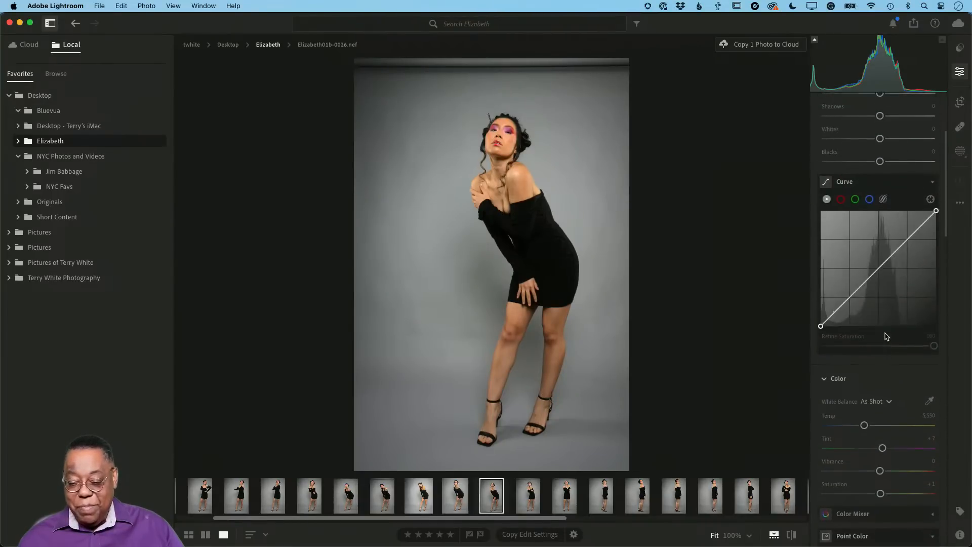
{"action": "scroll", "coordinate": [887, 245], "scroll_direction": "up", "scroll_amount": 3}
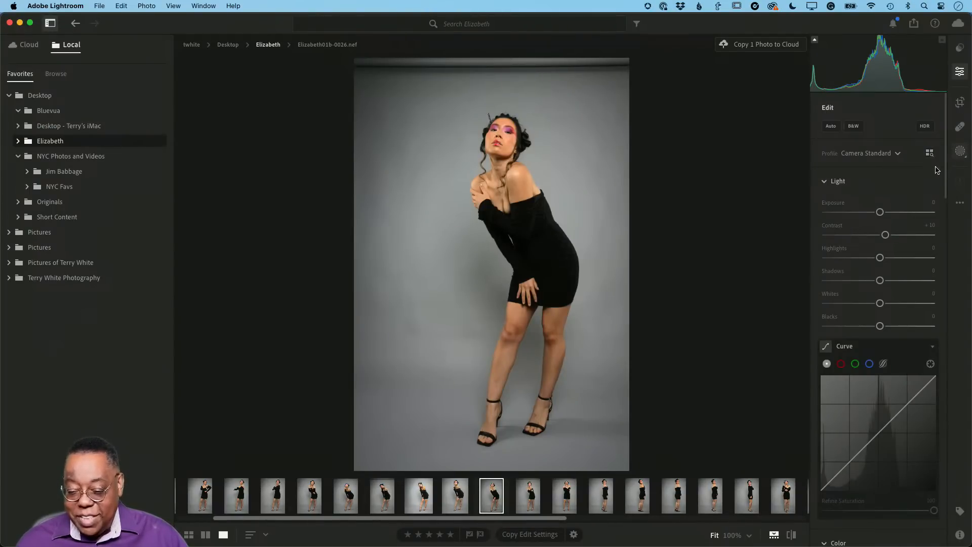
{"action": "left_click", "coordinate": [964, 155]}
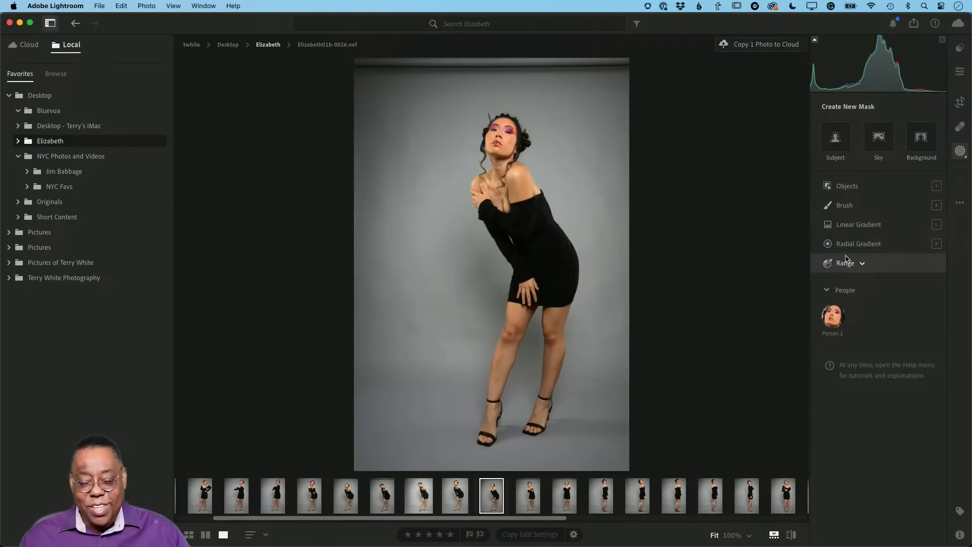
Switch to Lightroom Classic, return to the Library grid, and view the catalog and folder listings above the collections
{"action": "key", "text": "super+Tab"}
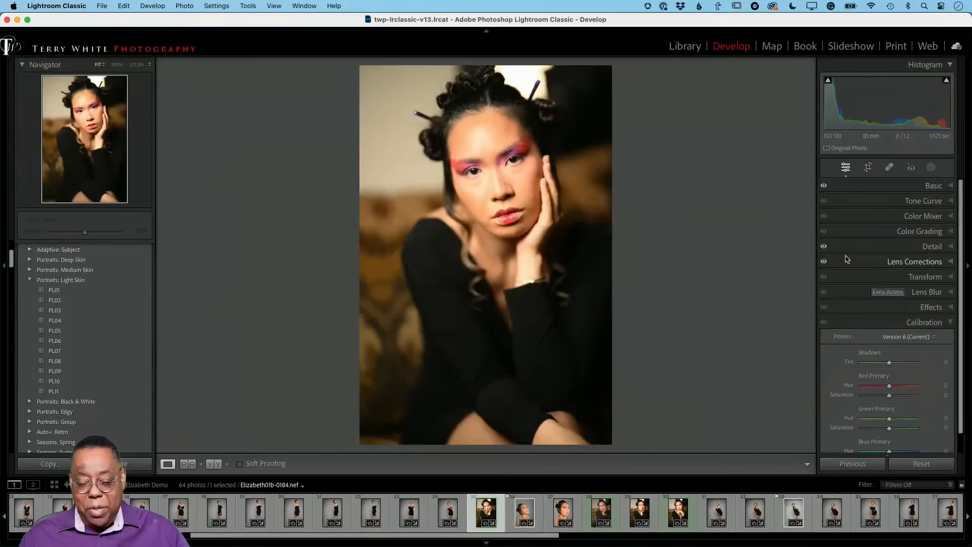
{"action": "key", "text": "g"}
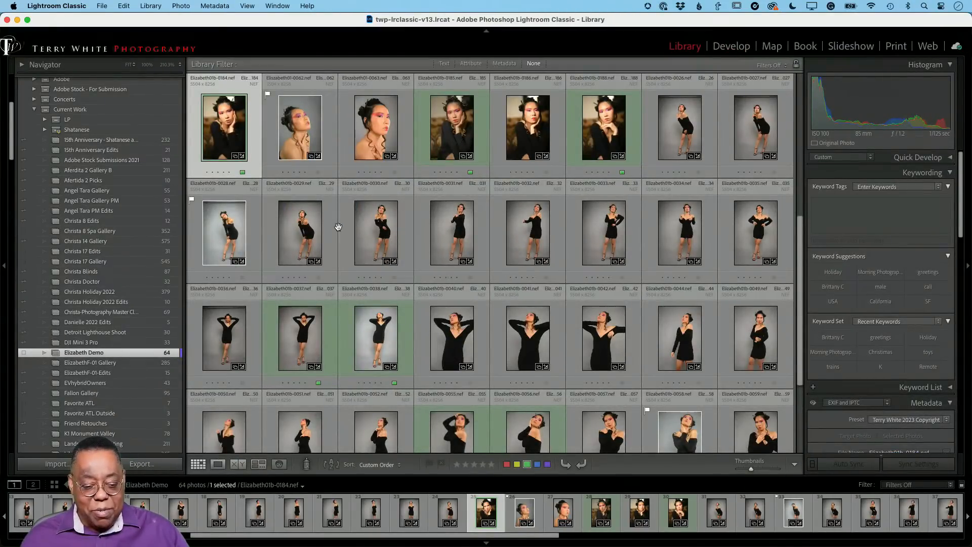
{"action": "scroll", "coordinate": [108, 151], "scroll_direction": "up", "scroll_amount": 8}
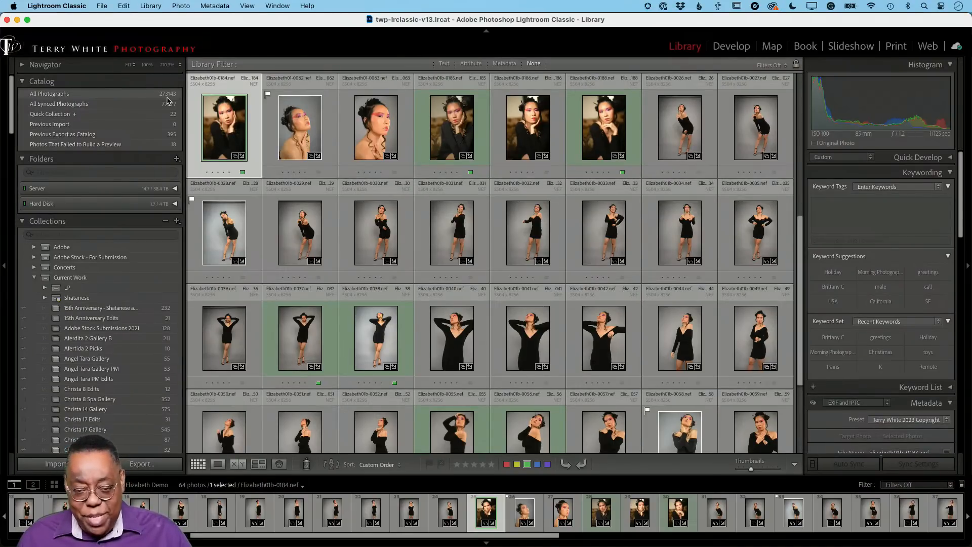
Switch to Safari, separate the Lightroom web Myths album into its own browser window, and open the album's photo in single-photo view
{"action": "key", "text": "super+Tab"}
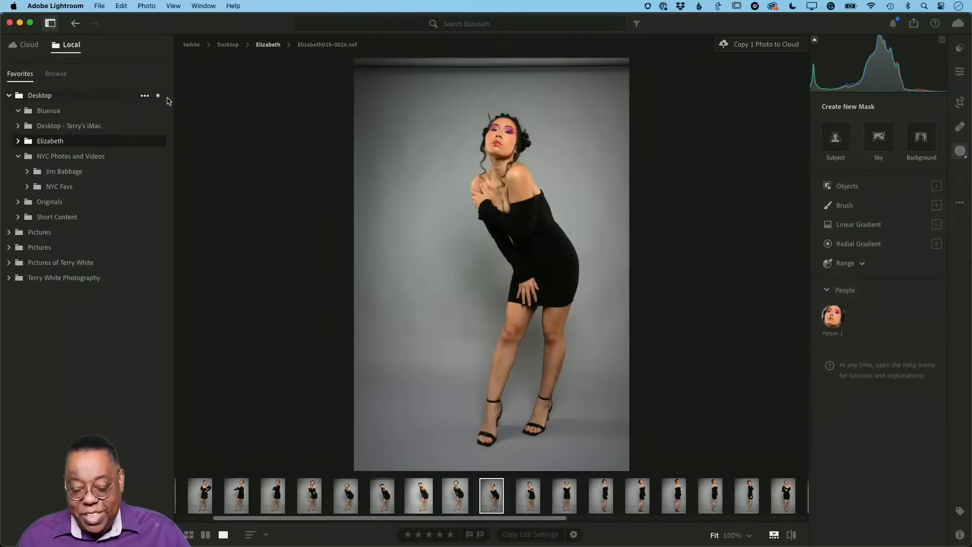
{"action": "key", "text": "super+Tab"}
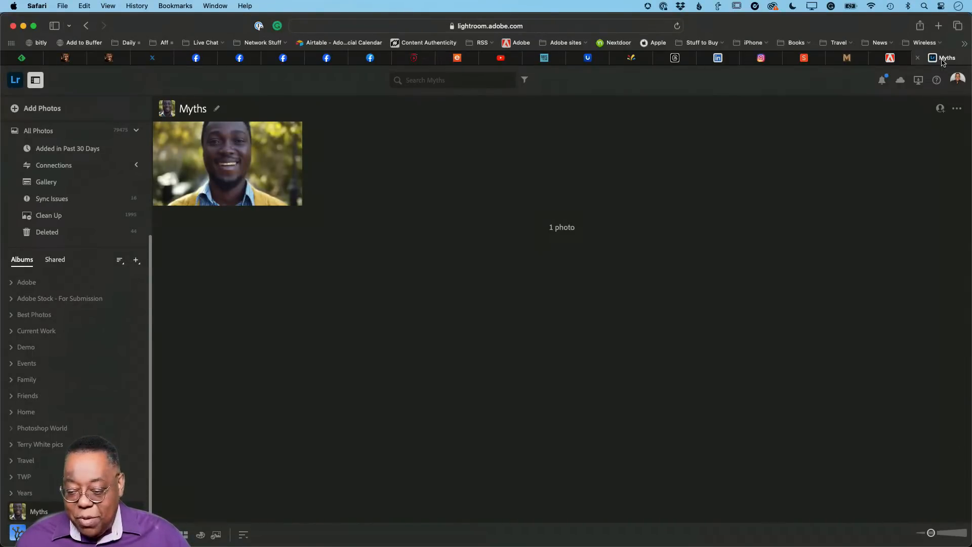
{"action": "left_click_drag", "start_coordinate": [943, 62], "coordinate": [741, 189]}
{"action": "left_click_drag", "start_coordinate": [184, 27], "coordinate": [264, 90]}
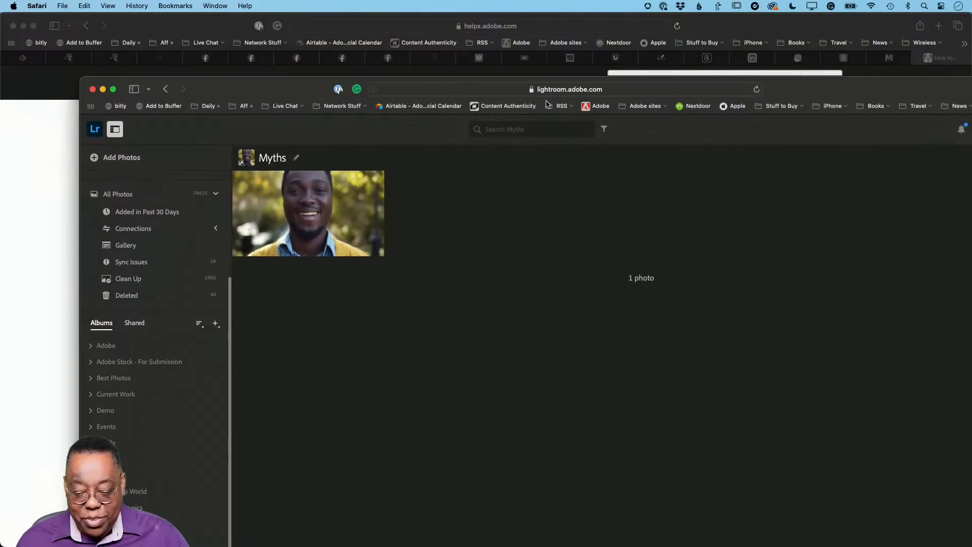
{"action": "left_click_drag", "start_coordinate": [299, 92], "coordinate": [253, 32]}
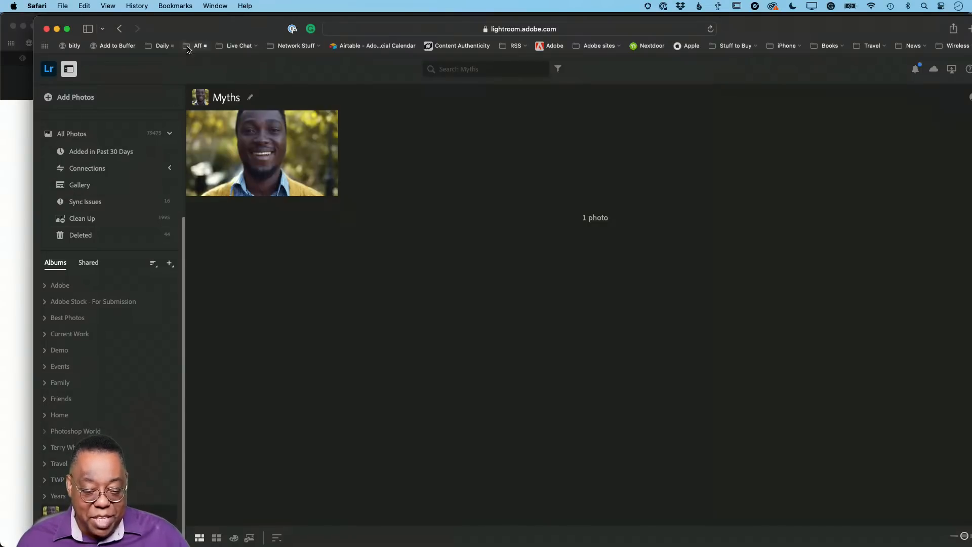
{"action": "left_click_drag", "start_coordinate": [192, 29], "coordinate": [188, 25]}
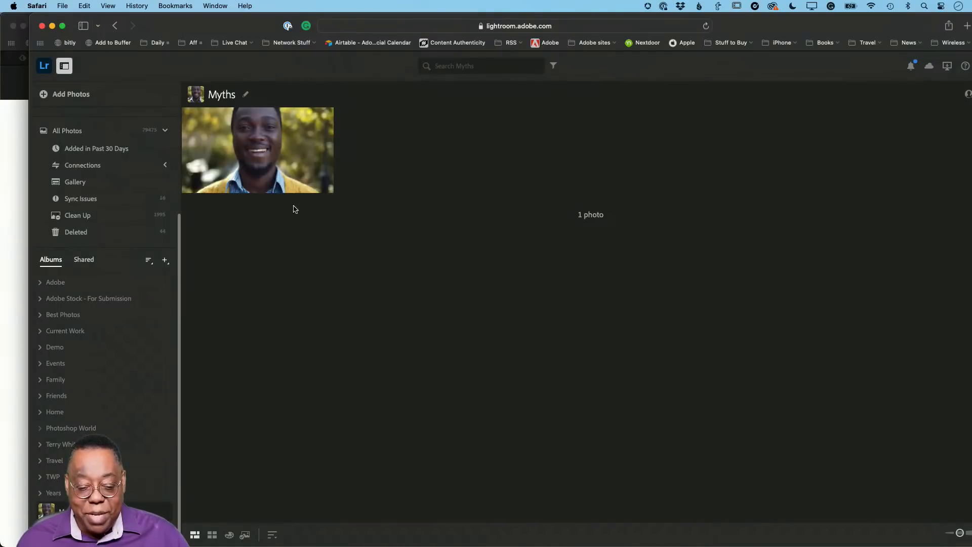
{"action": "double_click", "coordinate": [292, 179]}
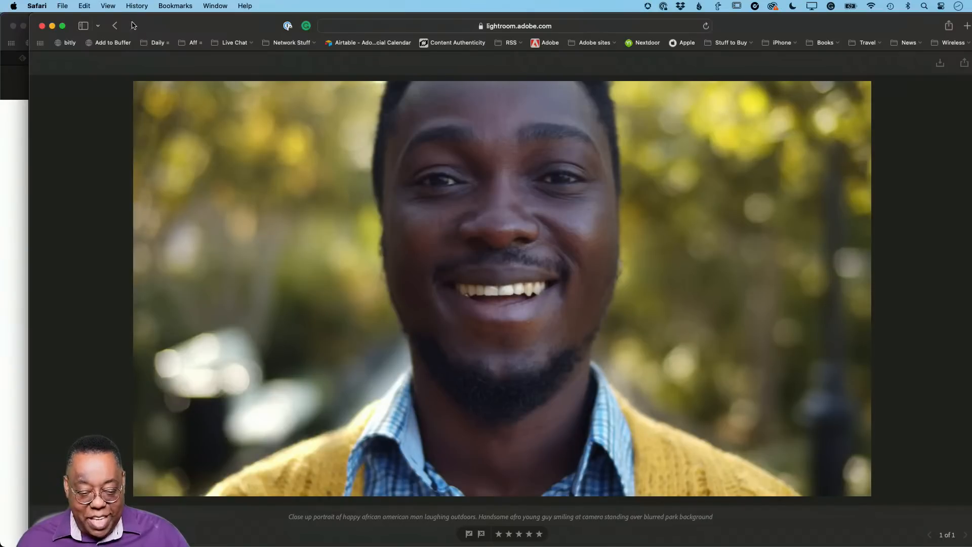
Return to the Myths album's thumbnail view on the web and switch to the Lightroom desktop app
{"action": "left_click", "coordinate": [120, 30]}
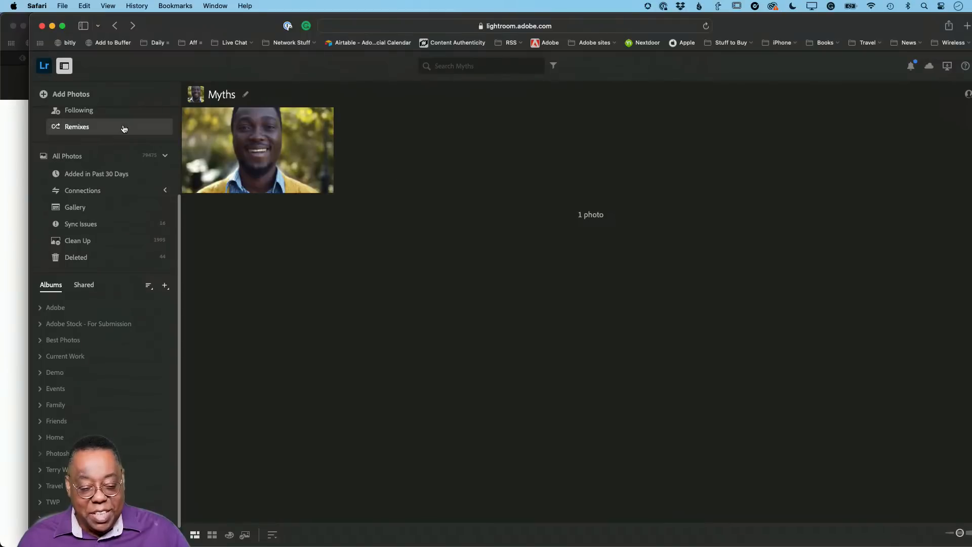
{"action": "key", "text": "super+Tab"}
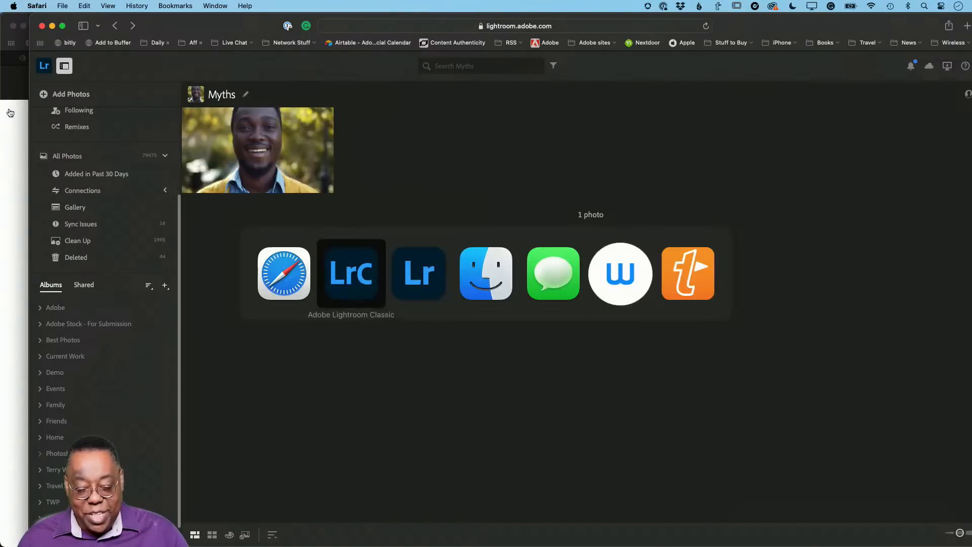
{"action": "key", "text": "super+Tab"}
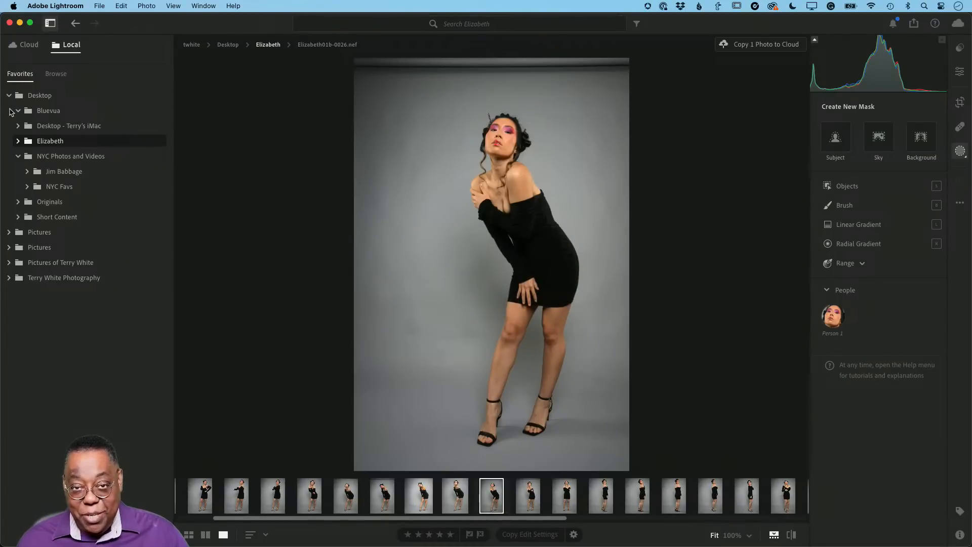
Reopen the local folder's selected photo from the grid and expand the Portraits: Light Skin group among the Premium presets
{"action": "key", "text": "g"}
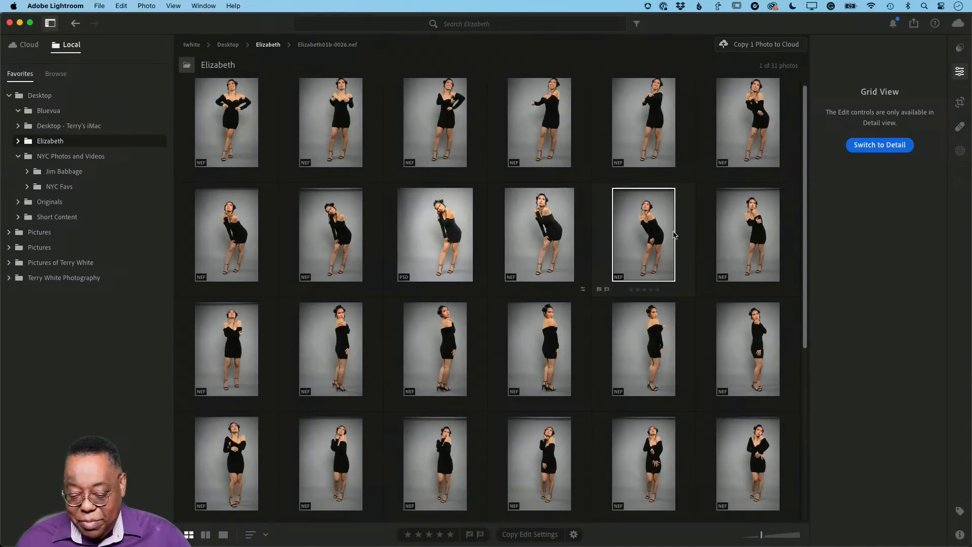
{"action": "double_click", "coordinate": [651, 234]}
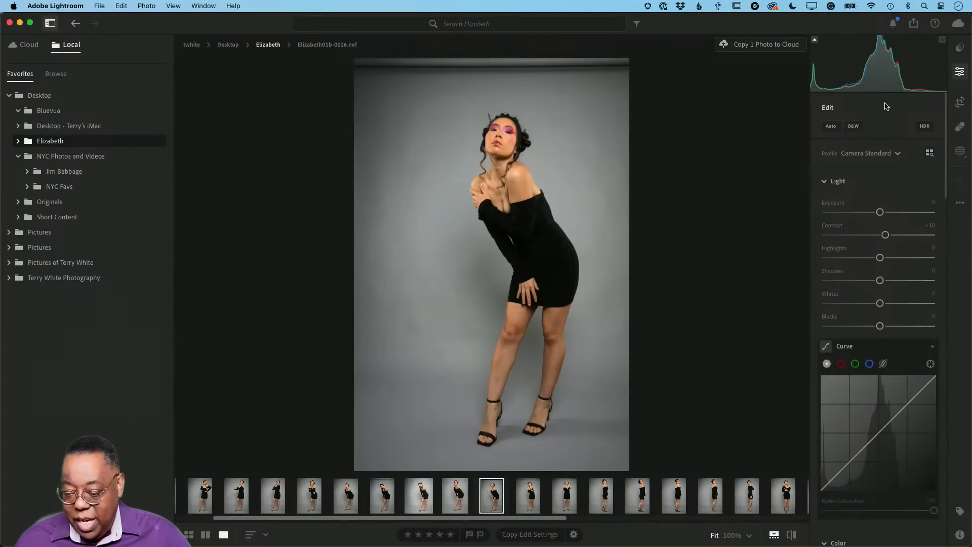
{"action": "left_click", "coordinate": [959, 48]}
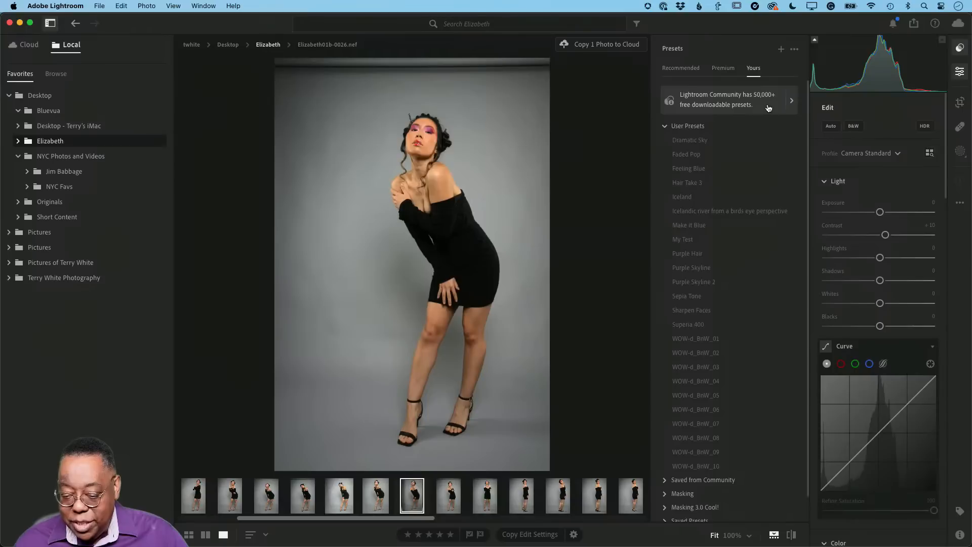
{"action": "left_click", "coordinate": [724, 68]}
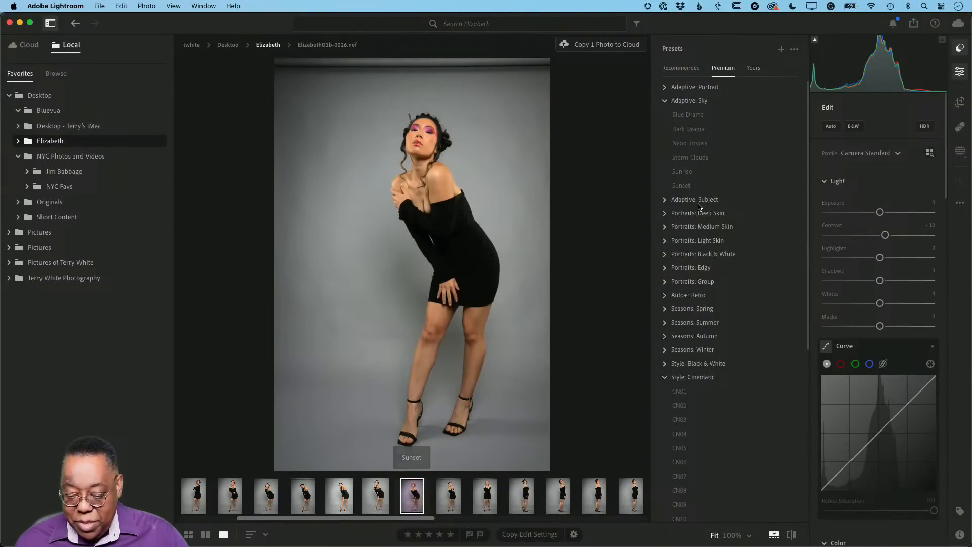
{"action": "left_click", "coordinate": [665, 101]}
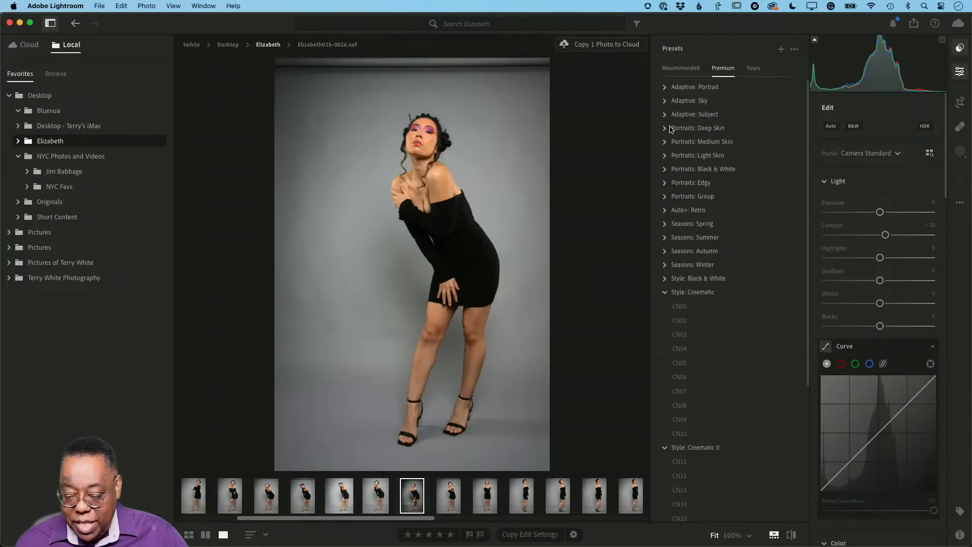
{"action": "left_click", "coordinate": [666, 156]}
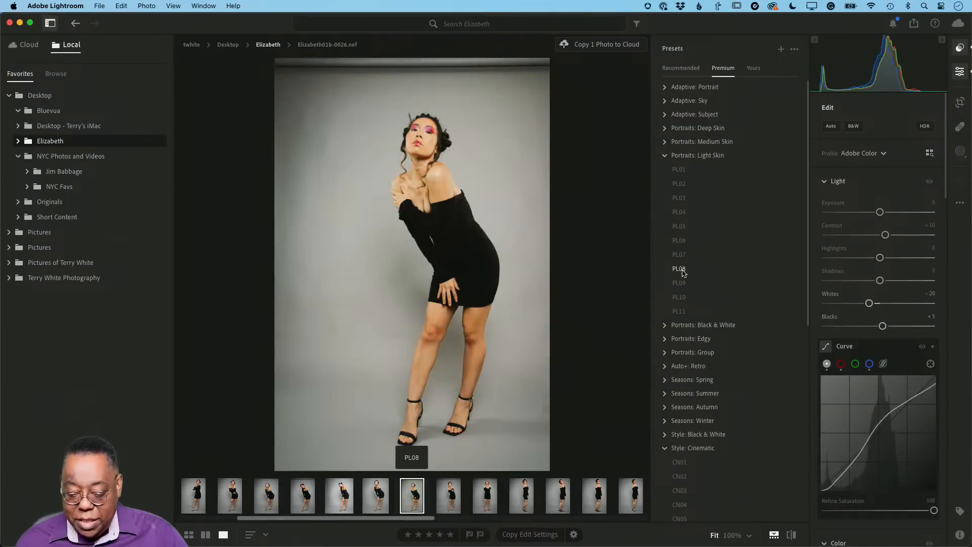
Preview several Portraits: Light Skin presets on the photo, including PL08, PL03, PL05 and PL10
{"action": "left_click", "coordinate": [680, 269]}
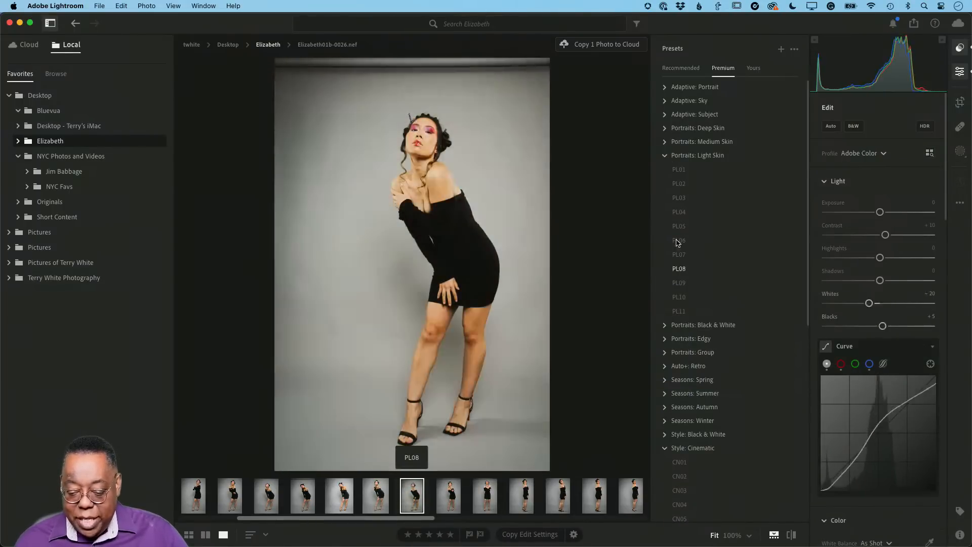
{"action": "left_click", "coordinate": [684, 185]}
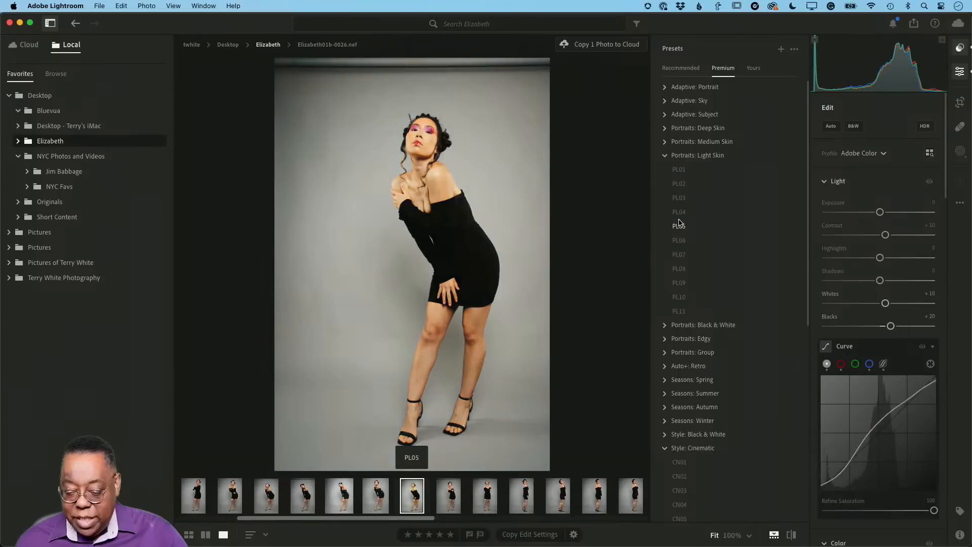
{"action": "left_click", "coordinate": [678, 255]}
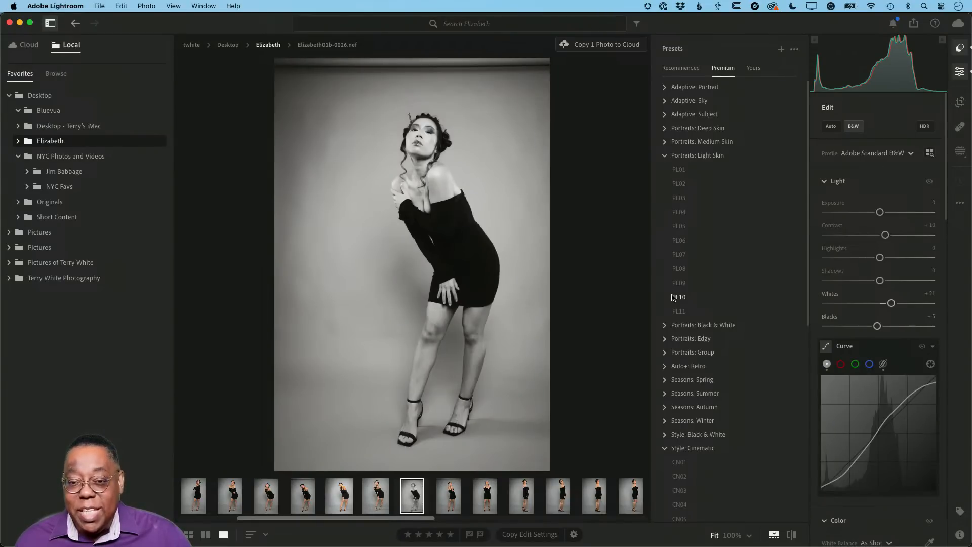
{"action": "left_click", "coordinate": [679, 283]}
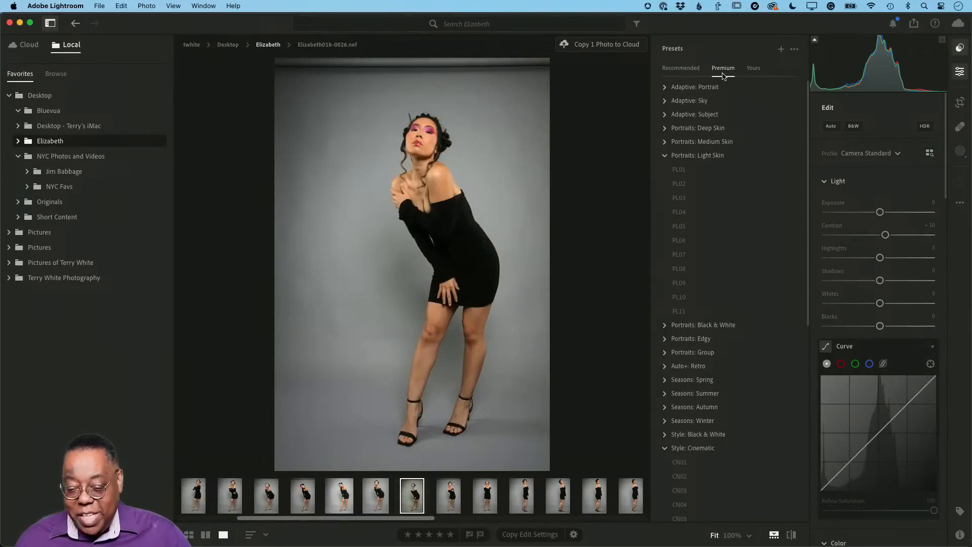
Hide the edit controls and presets, and return to the local folder's photo grid
{"action": "left_click", "coordinate": [959, 70]}
{"action": "left_click", "coordinate": [961, 50]}
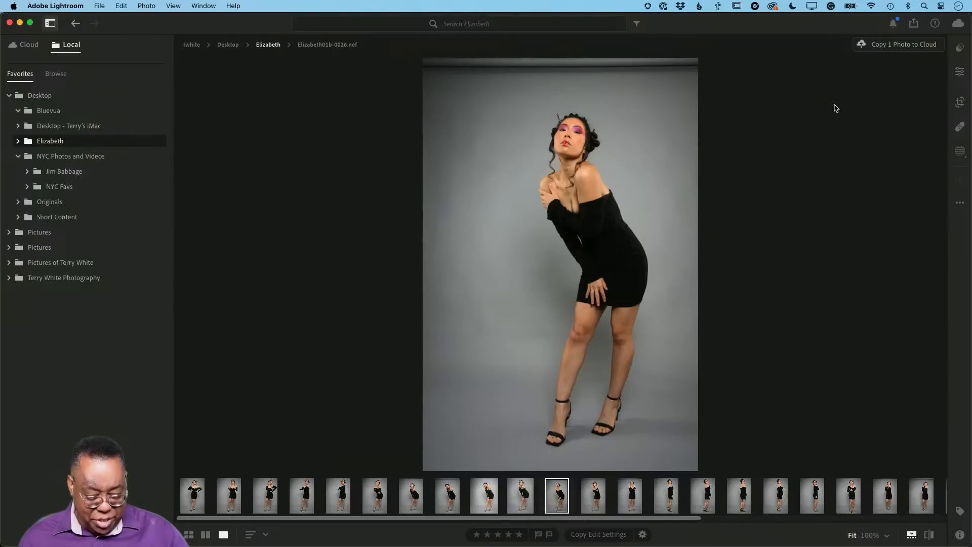
{"action": "key", "text": "shift+g"}
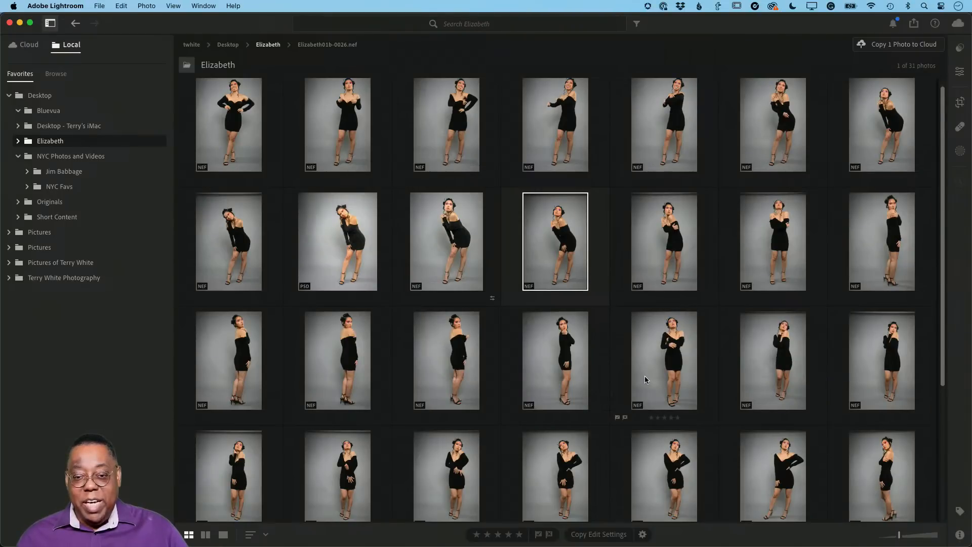
Switch to Lightroom Classic and view the first photos of the current collection in the Library grid
{"action": "key", "text": "super+Tab"}
{"action": "key", "text": "super+Tab"}
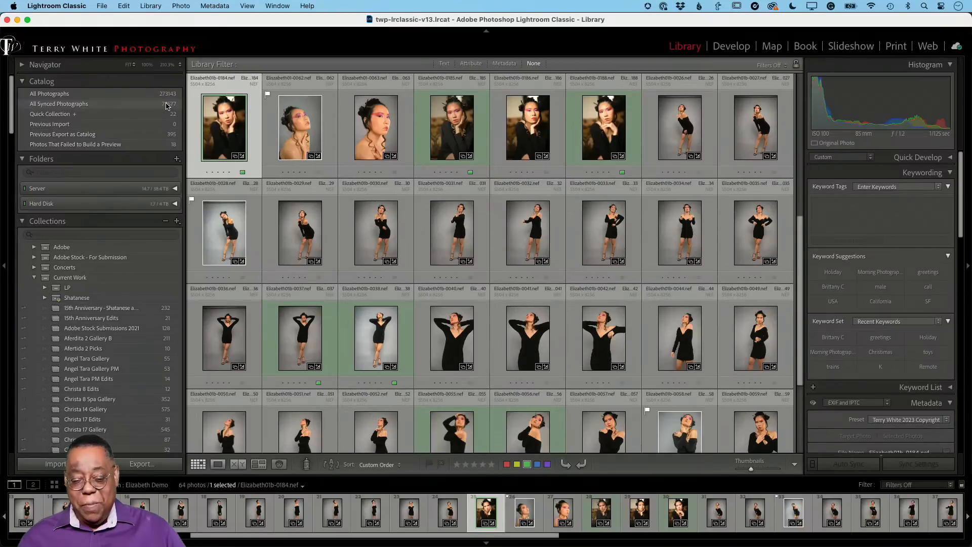
{"action": "left_click_drag", "start_coordinate": [800, 303], "coordinate": [802, 152]}
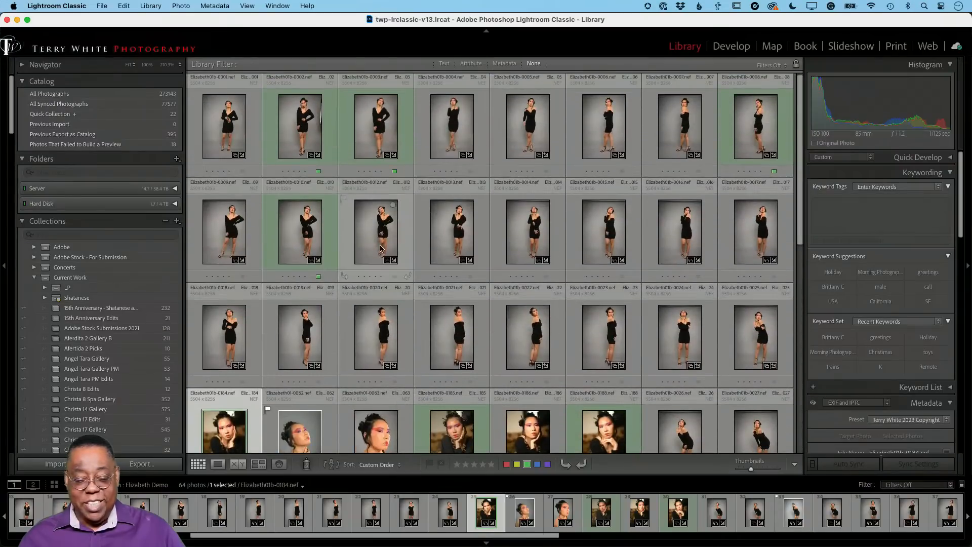
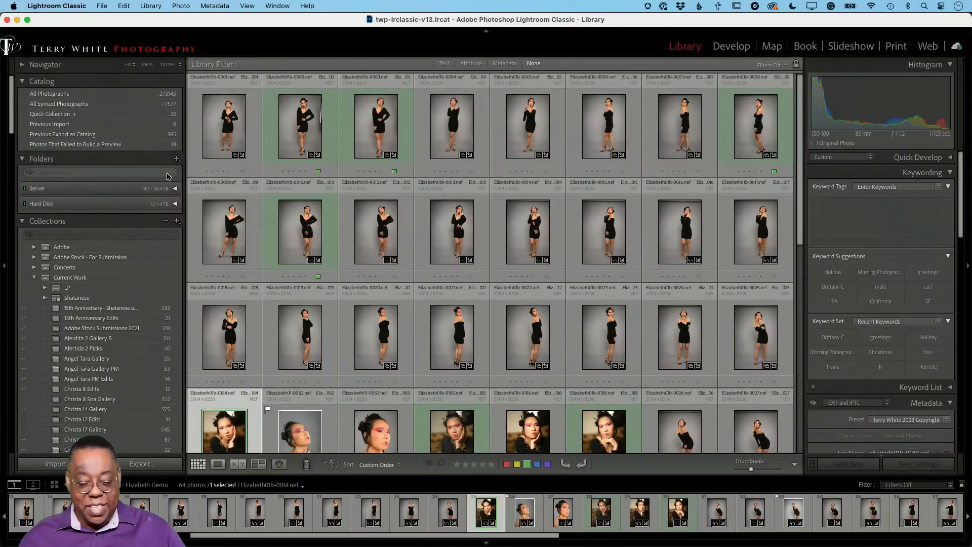
Find the Myths collection inside the Demo collection set and open its photo in the Library grid
{"action": "scroll", "coordinate": [272, 217], "scroll_direction": "down", "scroll_amount": 4}
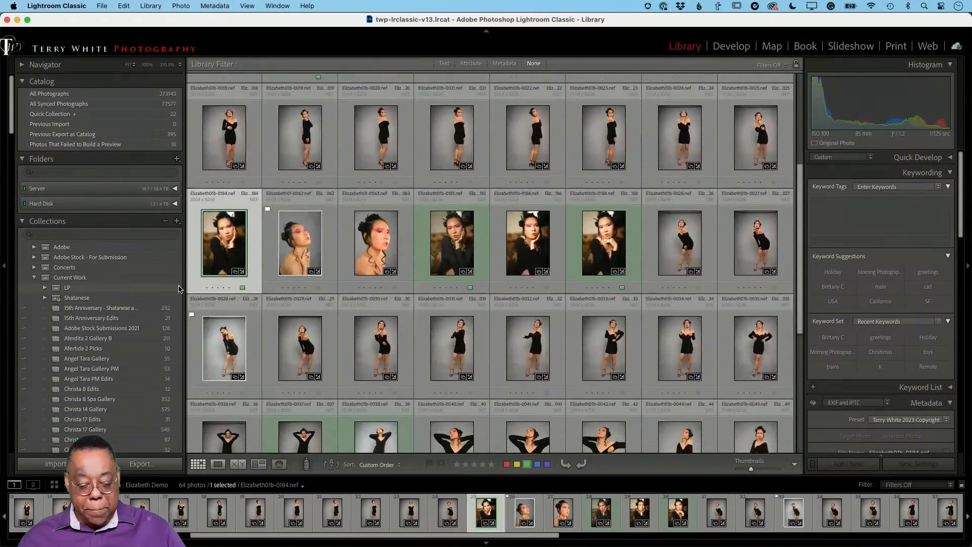
{"action": "scroll", "coordinate": [135, 314], "scroll_direction": "down", "scroll_amount": 5}
{"action": "scroll", "coordinate": [135, 314], "scroll_direction": "down", "scroll_amount": 8}
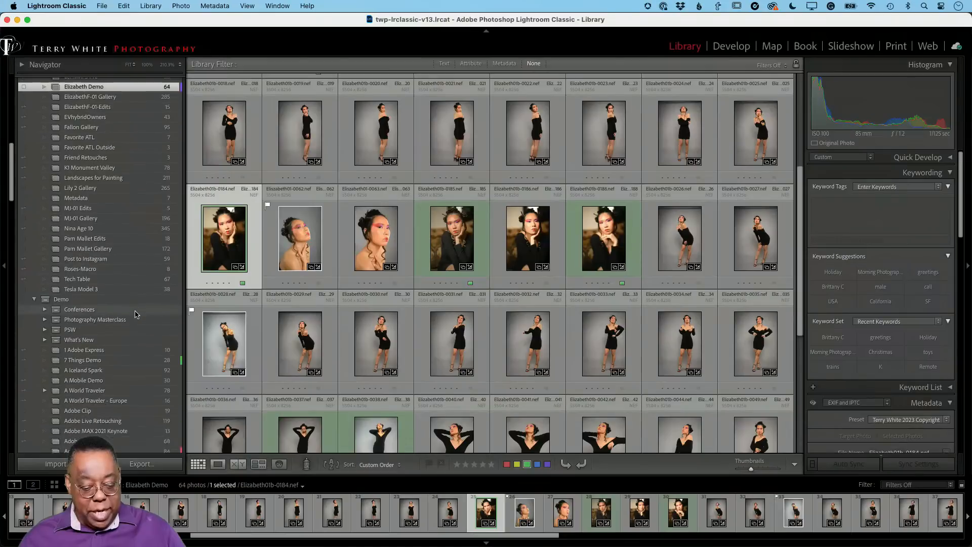
{"action": "scroll", "coordinate": [135, 314], "scroll_direction": "down", "scroll_amount": 15}
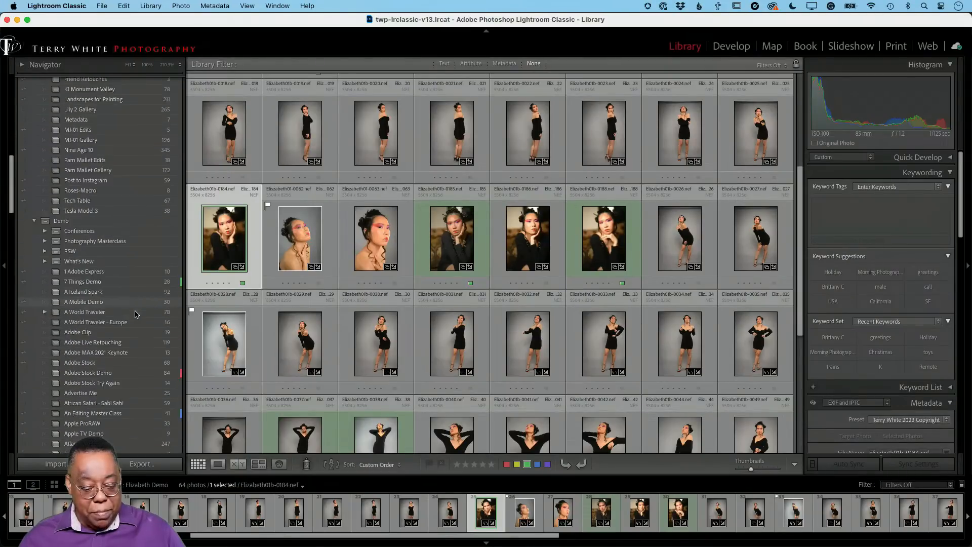
{"action": "scroll", "coordinate": [135, 315], "scroll_direction": "down", "scroll_amount": 10}
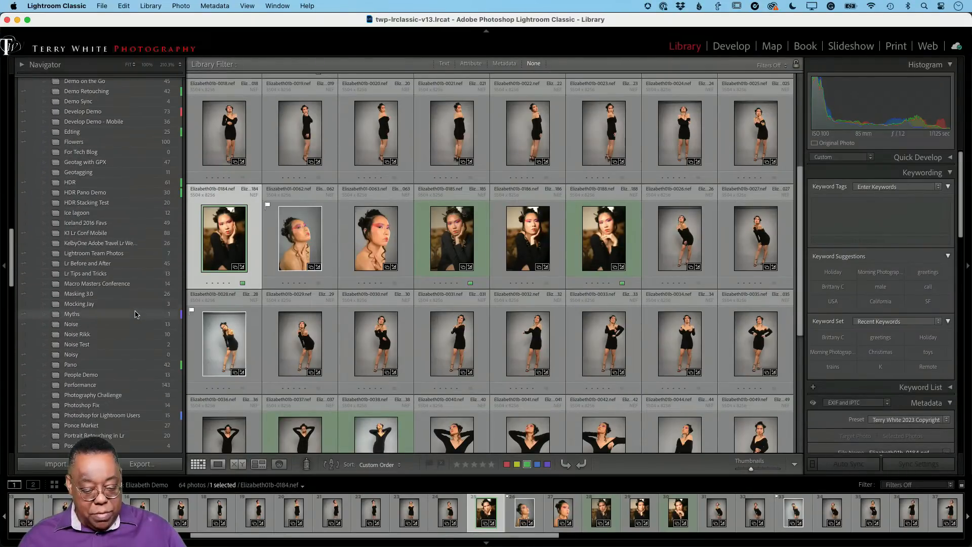
{"action": "left_click", "coordinate": [89, 315]}
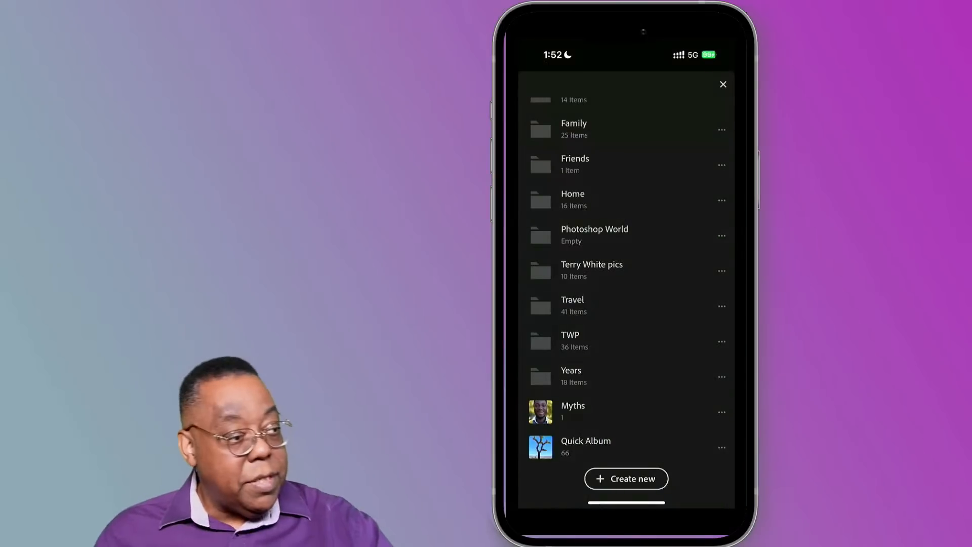
Switch to Lightroom on the phone, open the Myths album and show its portrait photo for editing
{"action": "left_click_drag", "start_coordinate": [670, 381], "coordinate": [684, 328]}
{"action": "left_click", "coordinate": [610, 410]}
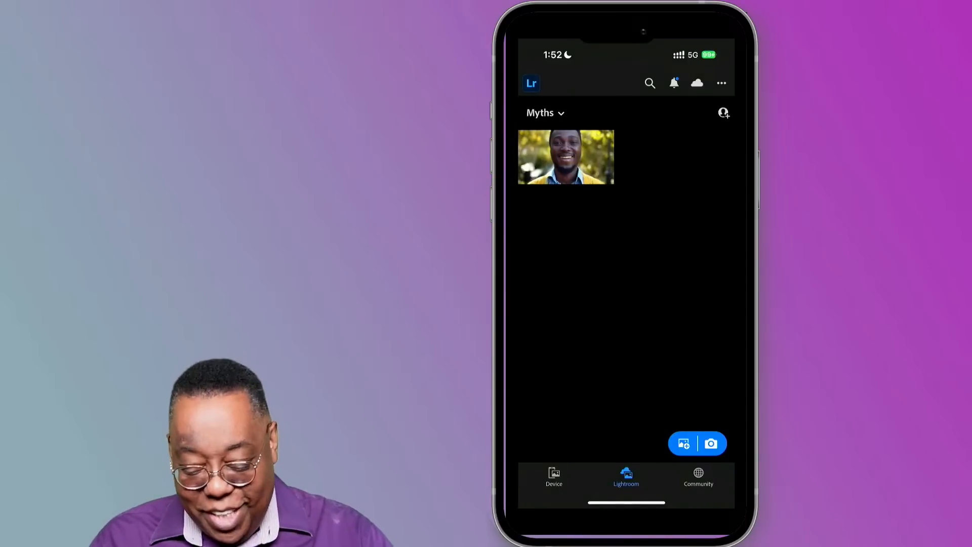
{"action": "left_click", "coordinate": [571, 158]}
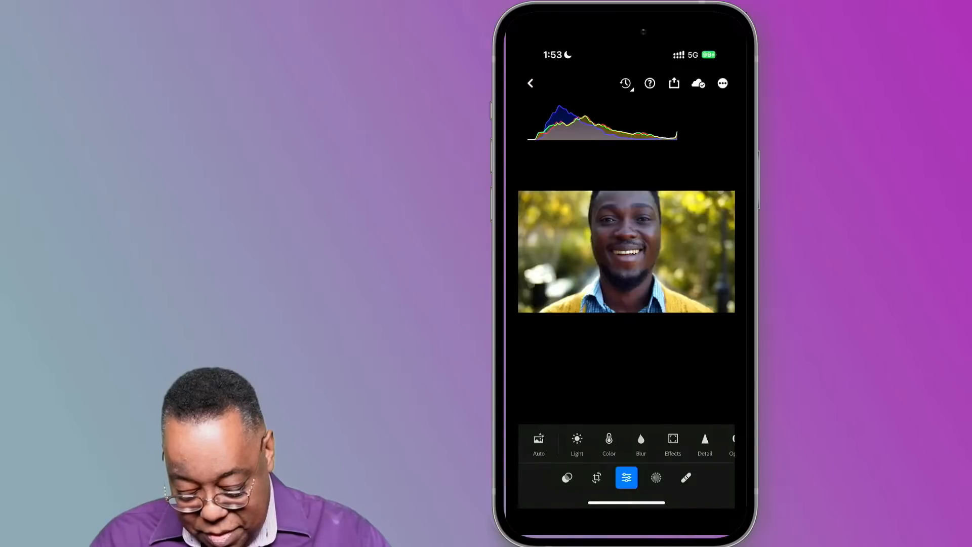
Set the portrait's color Temp to -69 on the phone and leave the photo editor
{"action": "left_click", "coordinate": [609, 443]}
{"action": "left_click_drag", "start_coordinate": [686, 371], "coordinate": [690, 310]}
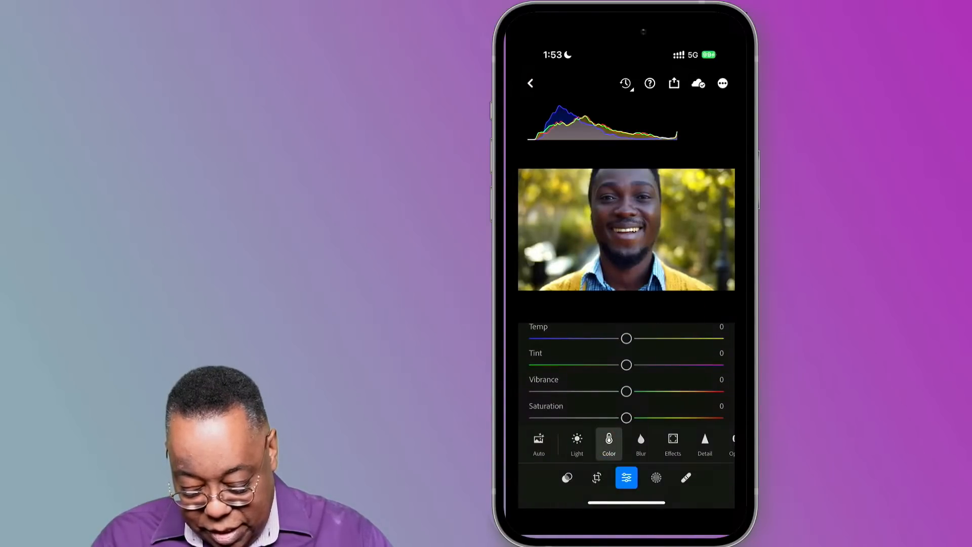
{"action": "left_click_drag", "start_coordinate": [626, 338], "coordinate": [583, 342]}
{"action": "left_click_drag", "start_coordinate": [563, 343], "coordinate": [562, 339]}
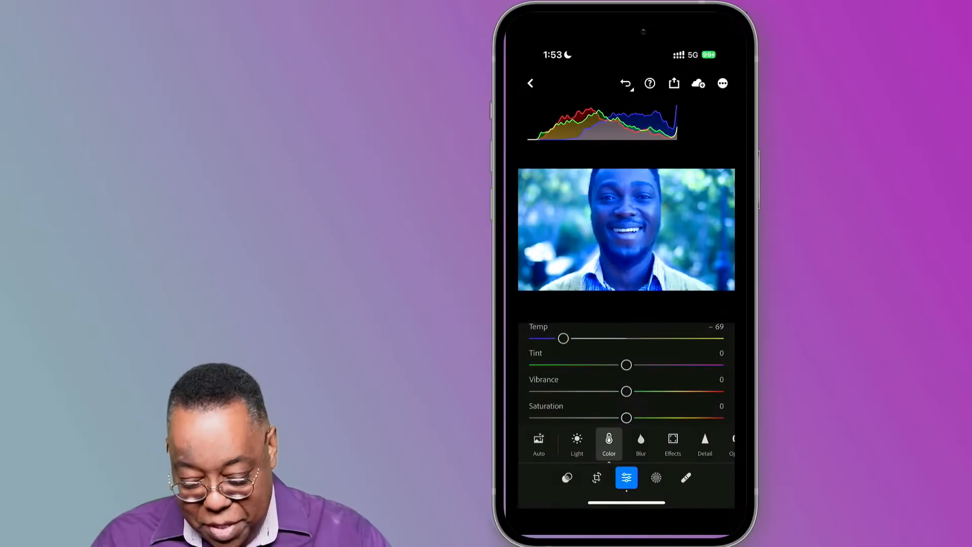
{"action": "left_click", "coordinate": [531, 83]}
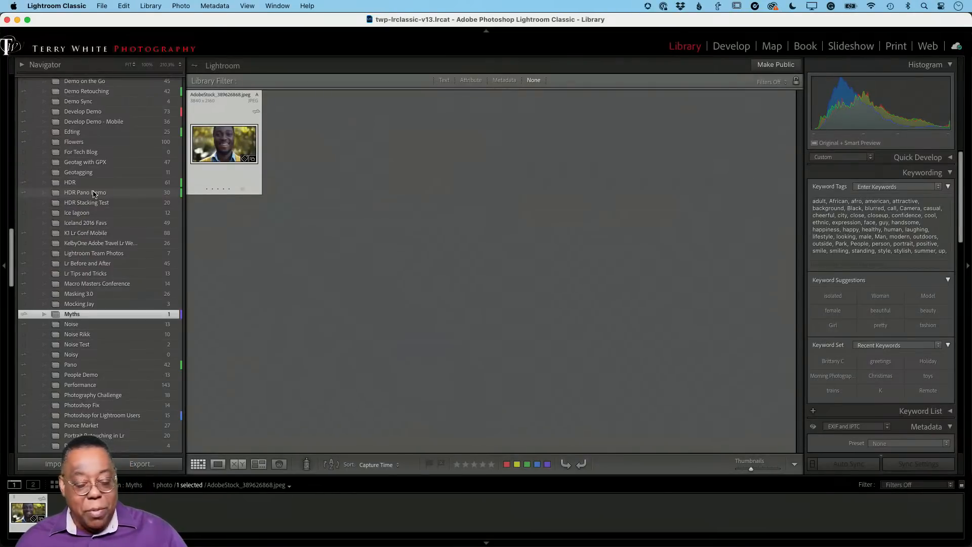
In Lightroom Classic, check the cloud storage and local syncing activity and examine the Myths photo's updated thumbnail
{"action": "scroll", "coordinate": [94, 194], "scroll_direction": "down", "scroll_amount": 1}
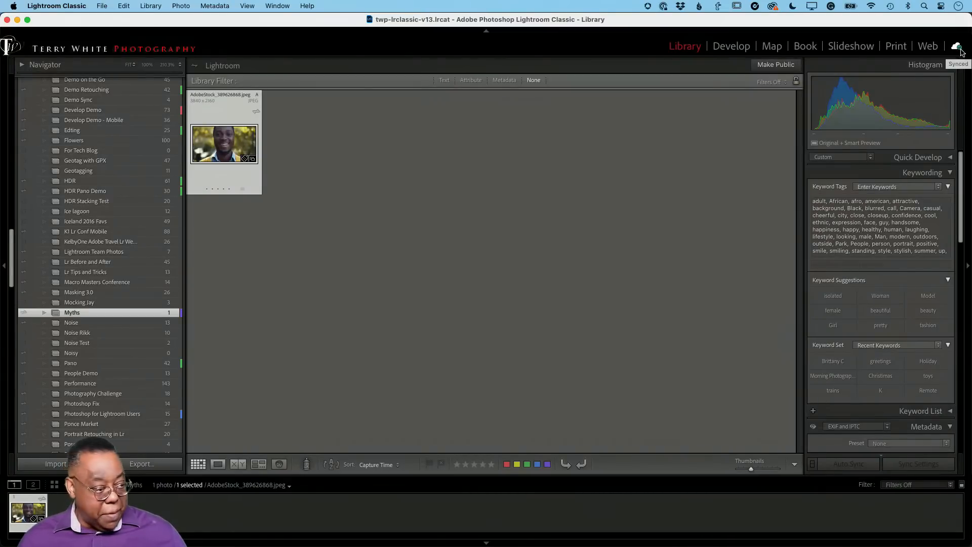
{"action": "key", "text": "alt"}
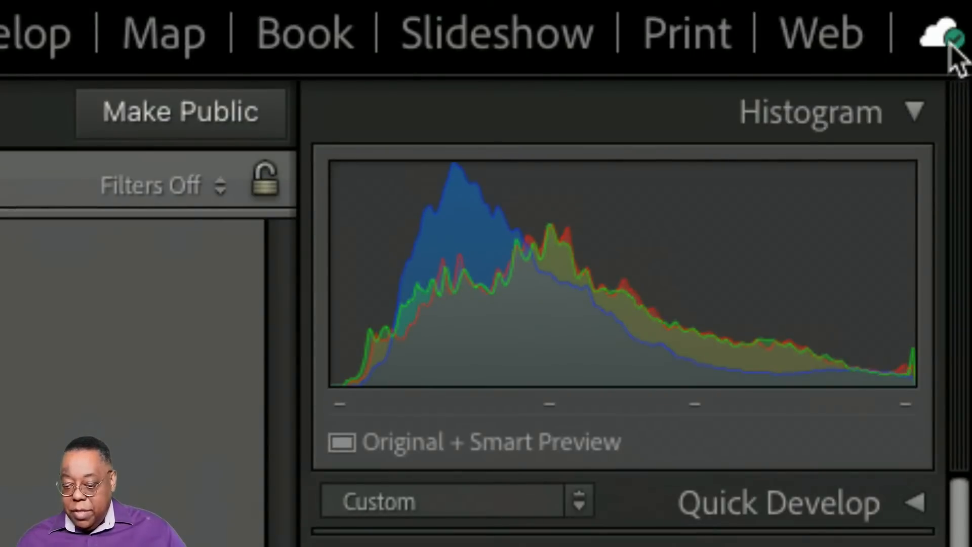
{"action": "left_click", "coordinate": [948, 39]}
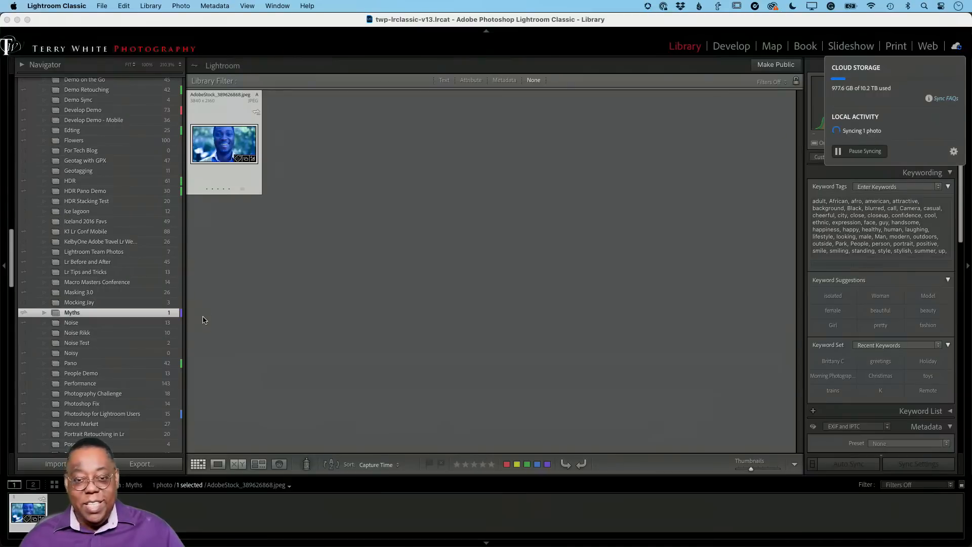
{"action": "mouse_move", "coordinate": [224, 181]}
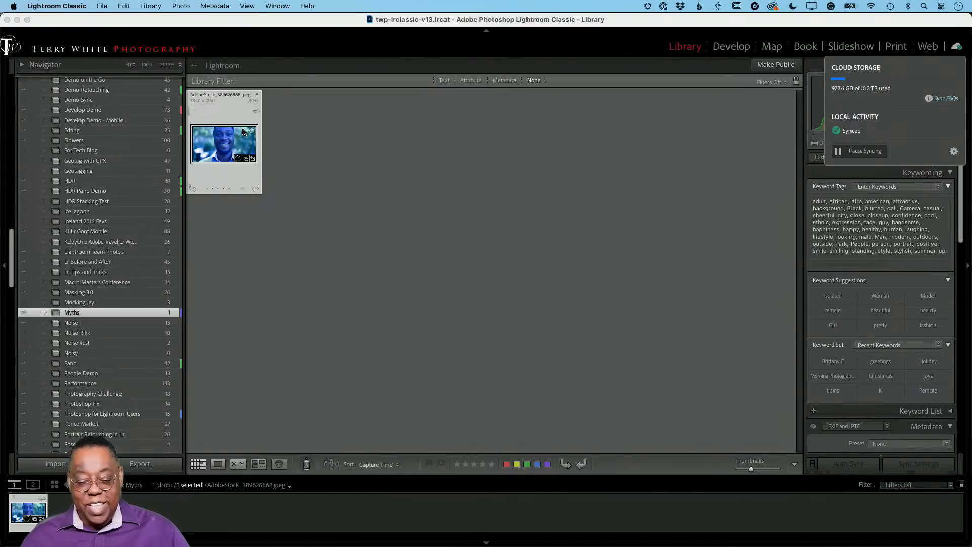
{"action": "left_click", "coordinate": [675, 95]}
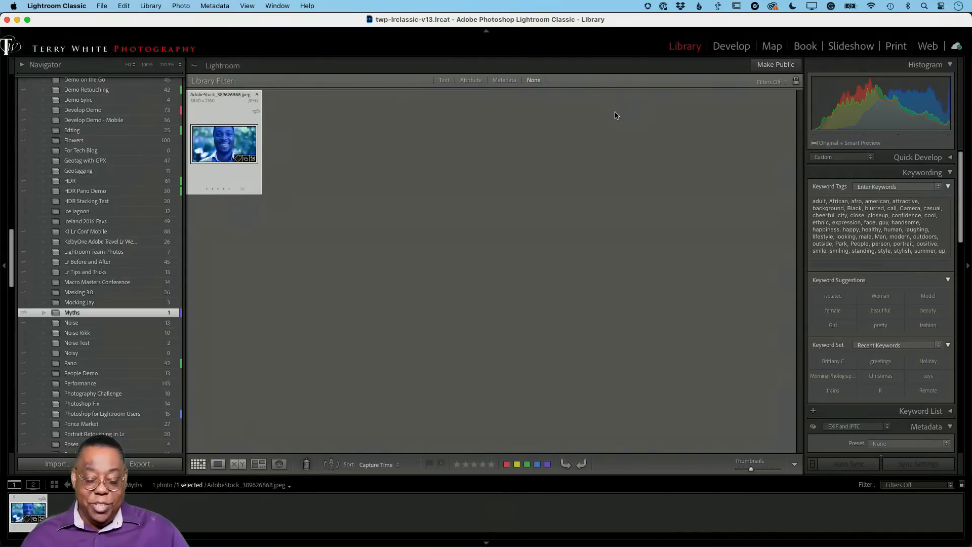
Alternate between Lightroom's local folder grid and Lightroom Classic's Myths collection to compare the two apps
{"action": "key", "text": "super+Tab"}
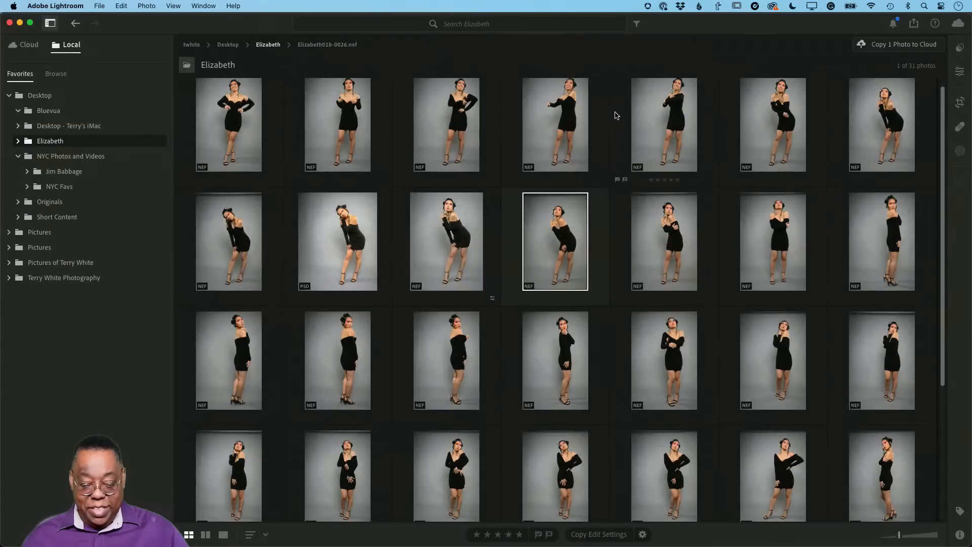
{"action": "key", "text": "super+Tab"}
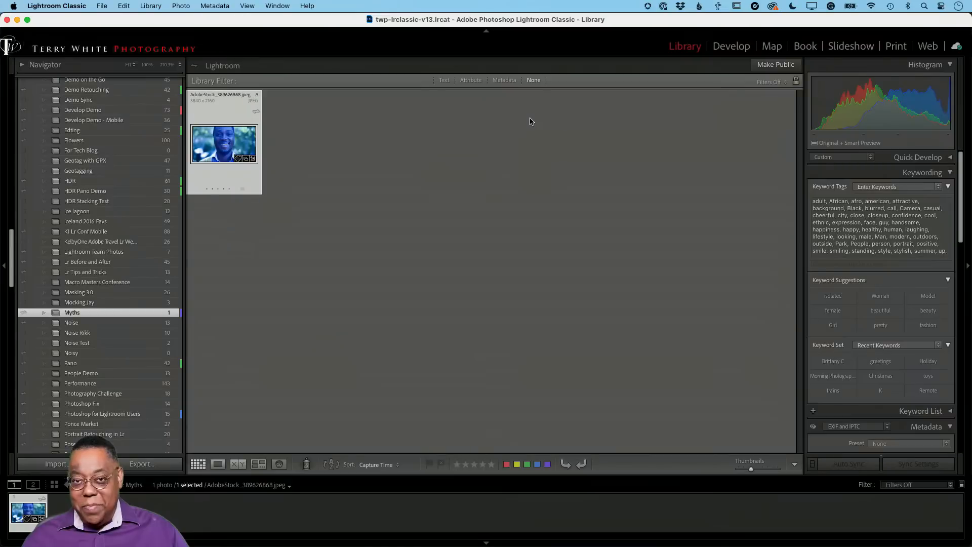
{"action": "key", "text": "super+Tab"}
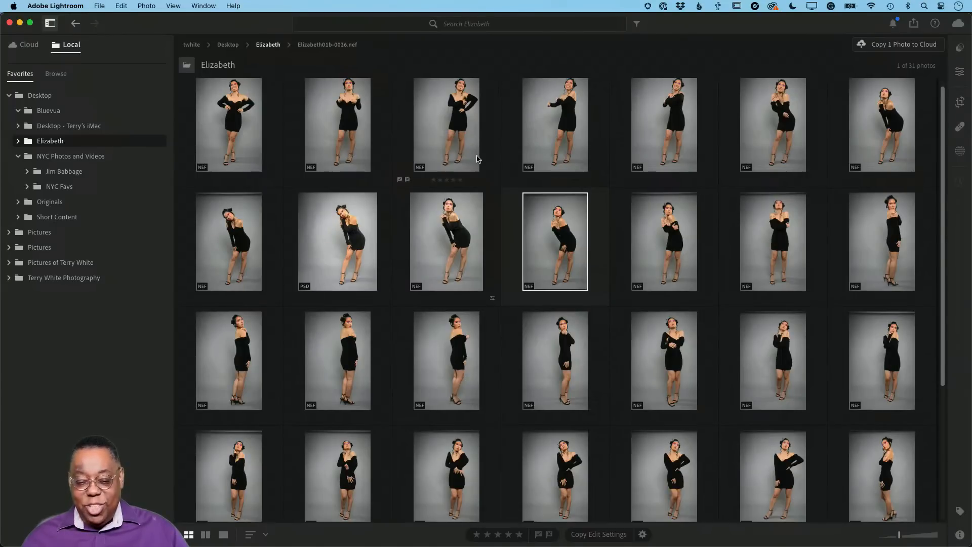
{"action": "key", "text": "super+Tab"}
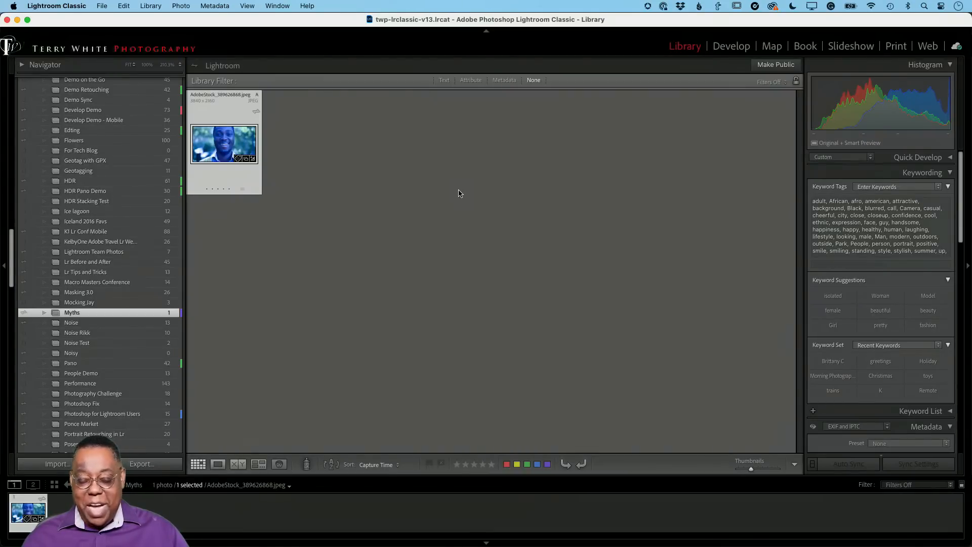
{"action": "key", "text": "super+Tab"}
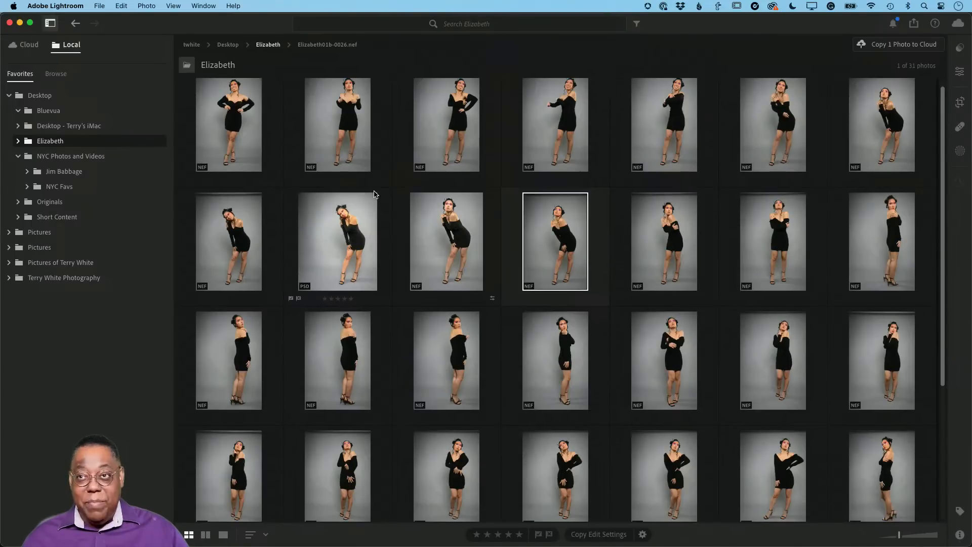
{"action": "key", "text": "super+Tab"}
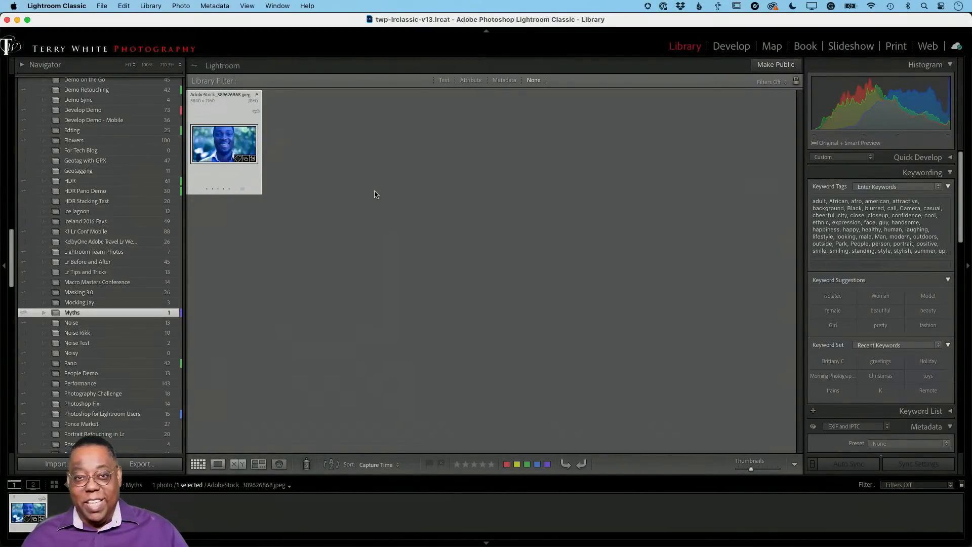
Switch to Lightroom and open the Myths album among the cloud photos to view the edited portrait
{"action": "key", "text": "super+Tab"}
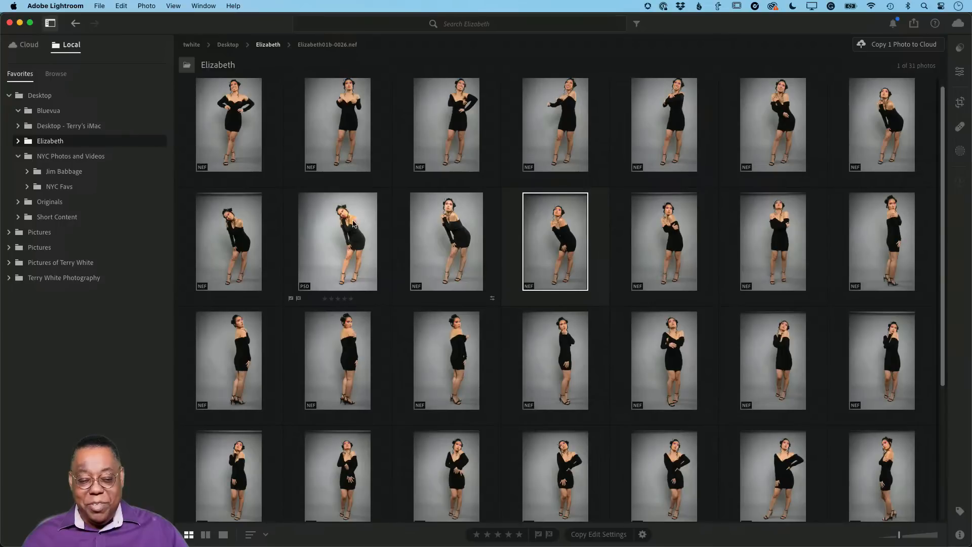
{"action": "left_click", "coordinate": [24, 45]}
{"action": "scroll", "coordinate": [71, 305], "scroll_direction": "down", "scroll_amount": 5}
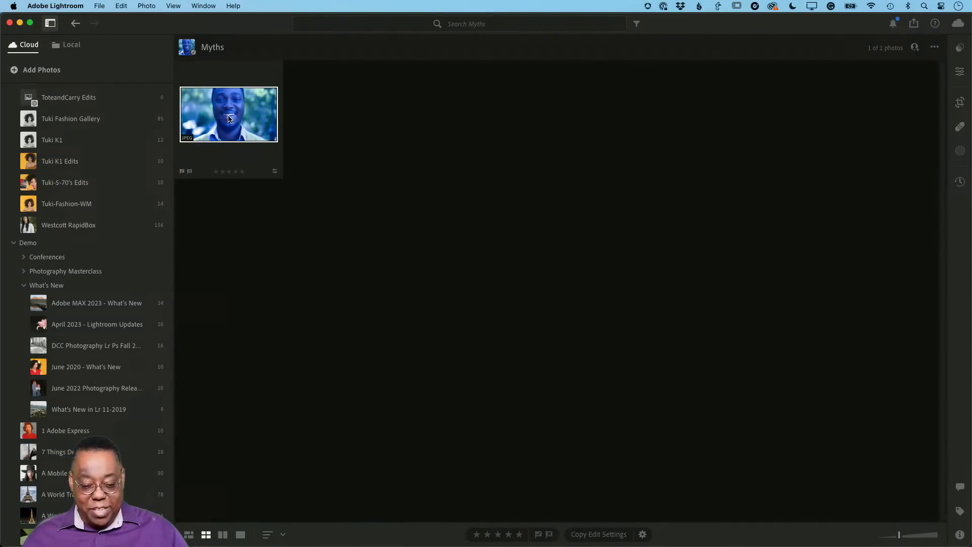
Switch to Lightroom Classic, open the Pano collection and look through its photos in the grid
{"action": "key", "text": "super+Tab"}
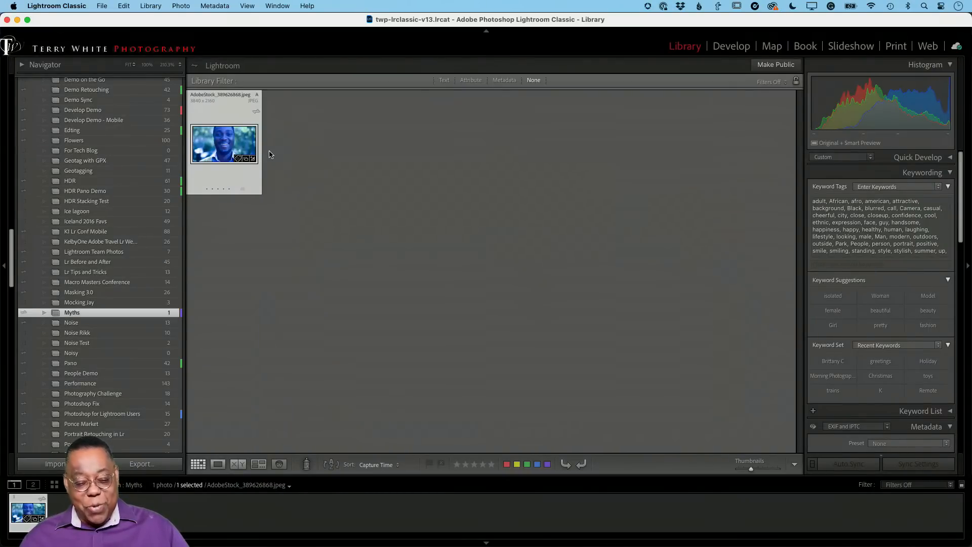
{"action": "scroll", "coordinate": [87, 259], "scroll_direction": "up", "scroll_amount": 5}
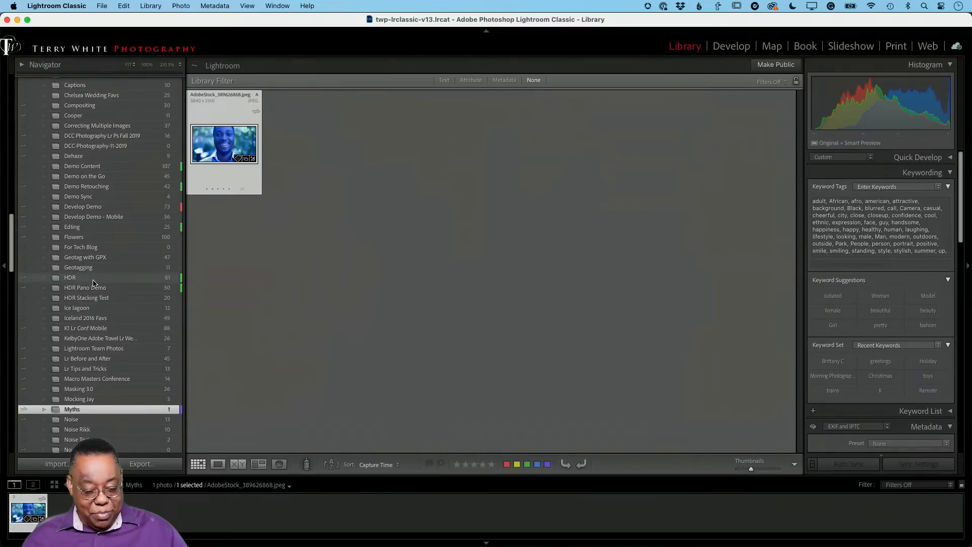
{"action": "scroll", "coordinate": [92, 304], "scroll_direction": "down", "scroll_amount": 5}
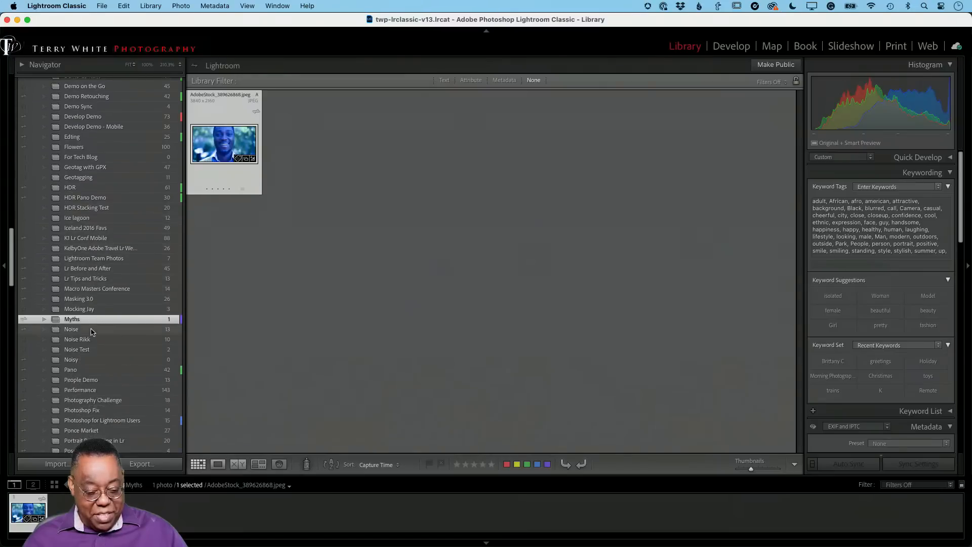
{"action": "left_click", "coordinate": [78, 371]}
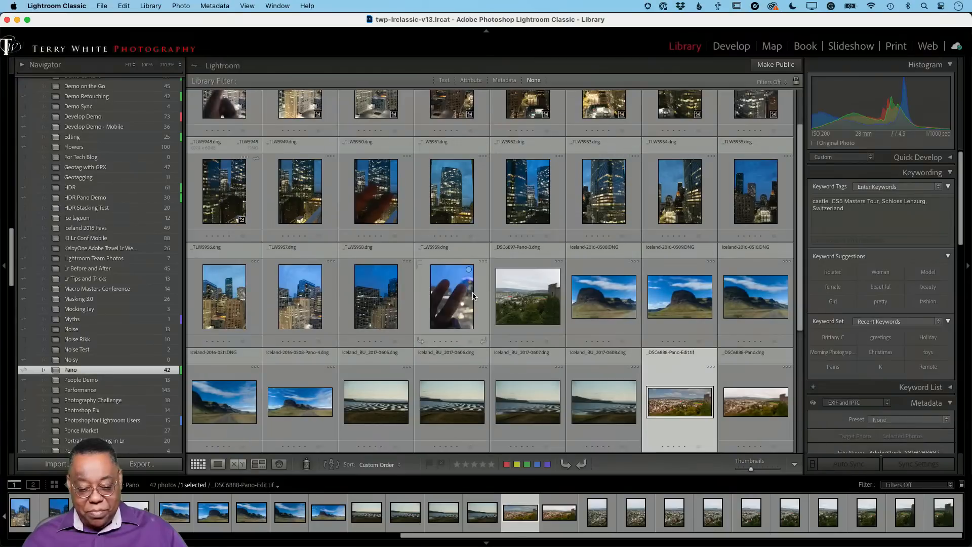
{"action": "scroll", "coordinate": [465, 297], "scroll_direction": "down", "scroll_amount": 2}
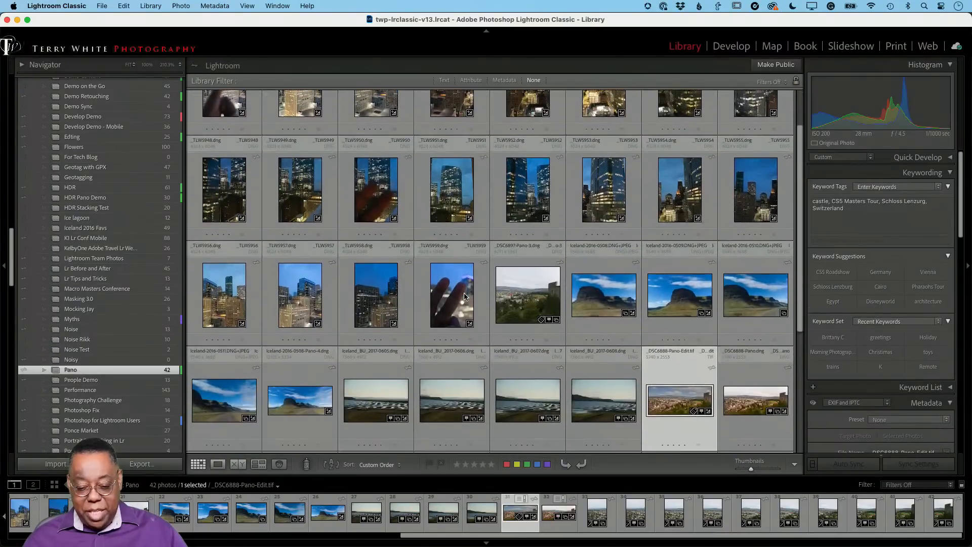
Switch to Lightroom and open the Pano album among the cloud albums
{"action": "key", "text": "super+Tab"}
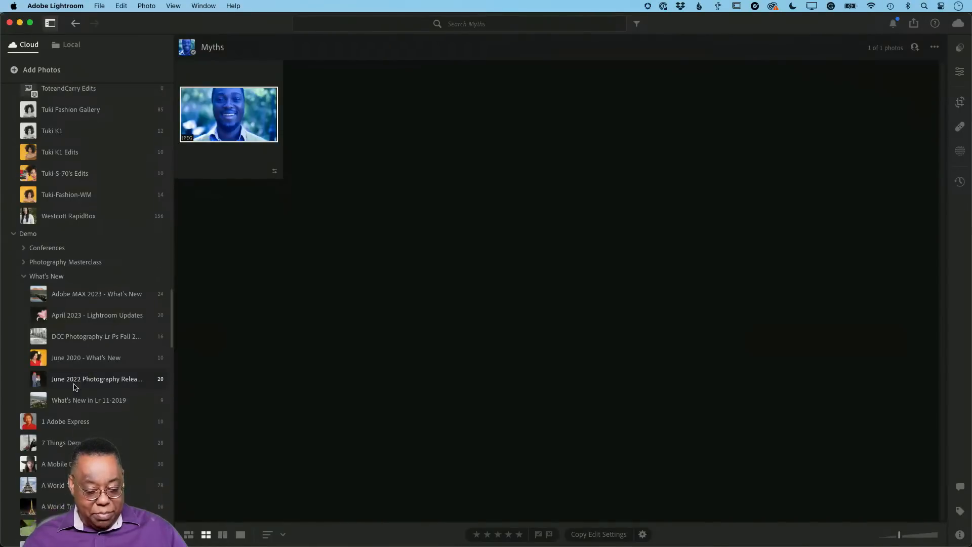
{"action": "scroll", "coordinate": [74, 387], "scroll_direction": "down", "scroll_amount": 20}
{"action": "scroll", "coordinate": [74, 387], "scroll_direction": "down", "scroll_amount": 6}
{"action": "left_click", "coordinate": [64, 415]}
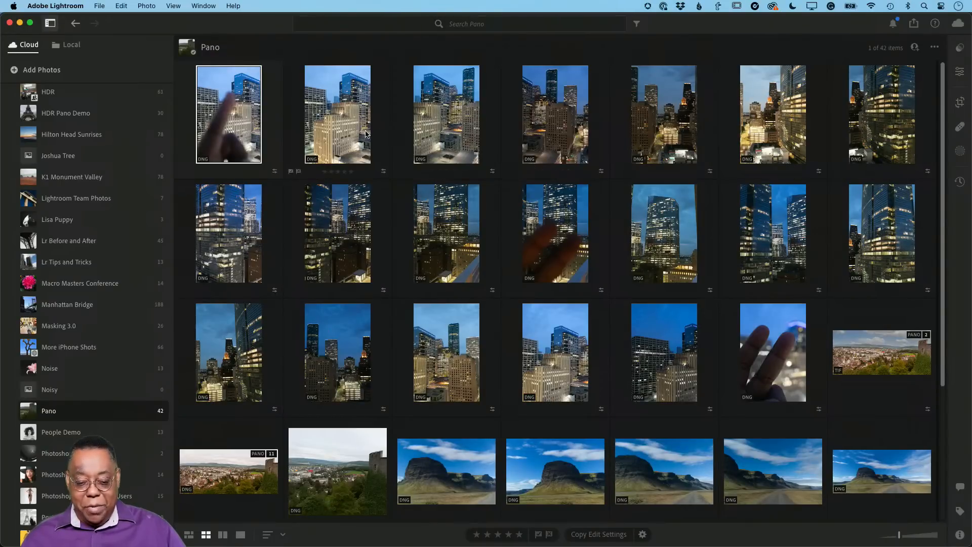
Select the nine city skyline photos from the album's second through tenth and open a Panorama Merge preview of them
{"action": "left_click", "coordinate": [353, 133]}
{"action": "left_click", "coordinate": [438, 235], "text": "shift"}
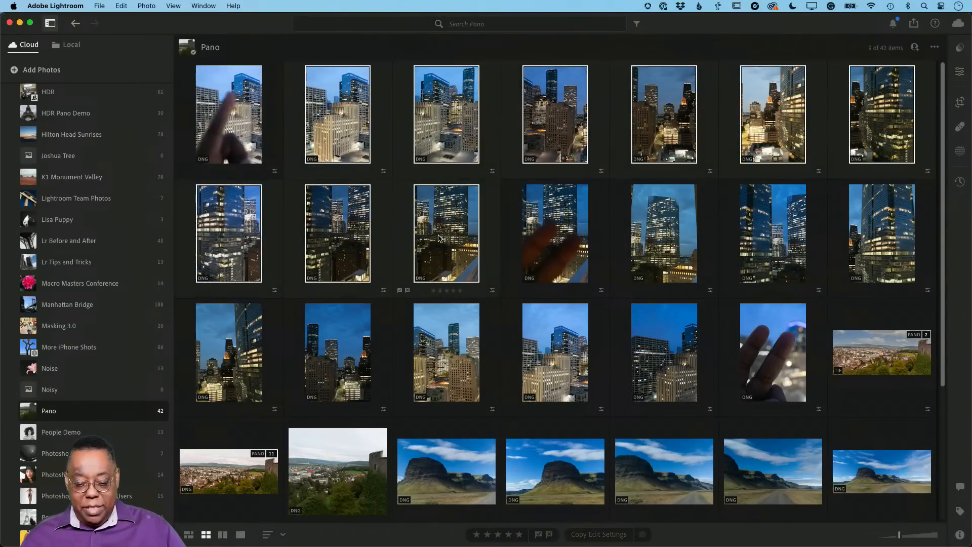
{"action": "right_click", "coordinate": [439, 234]}
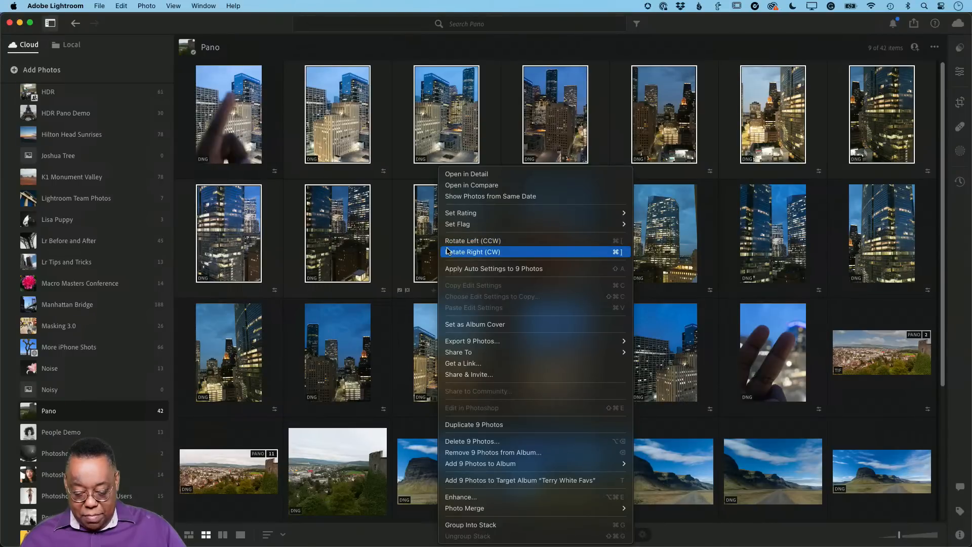
{"action": "mouse_move", "coordinate": [554, 509]}
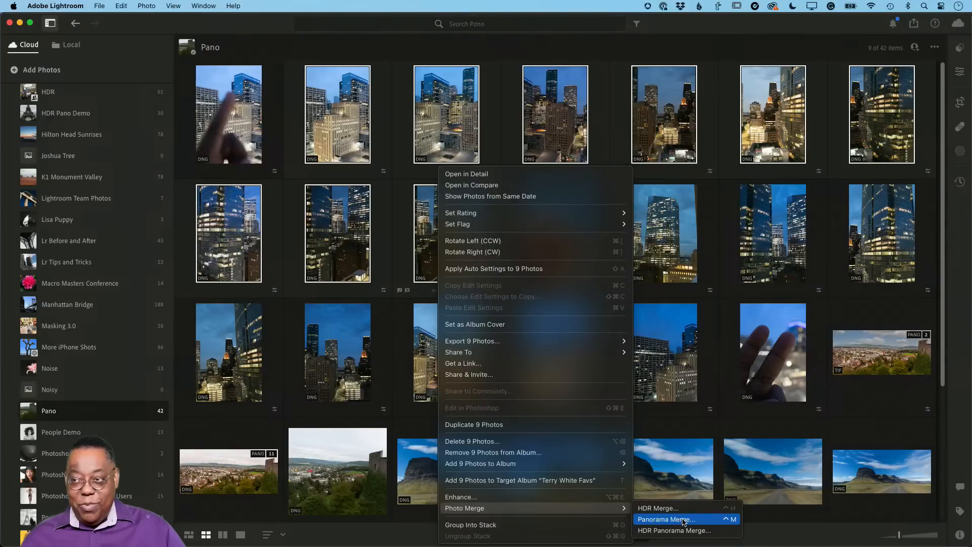
{"action": "left_click", "coordinate": [684, 520]}
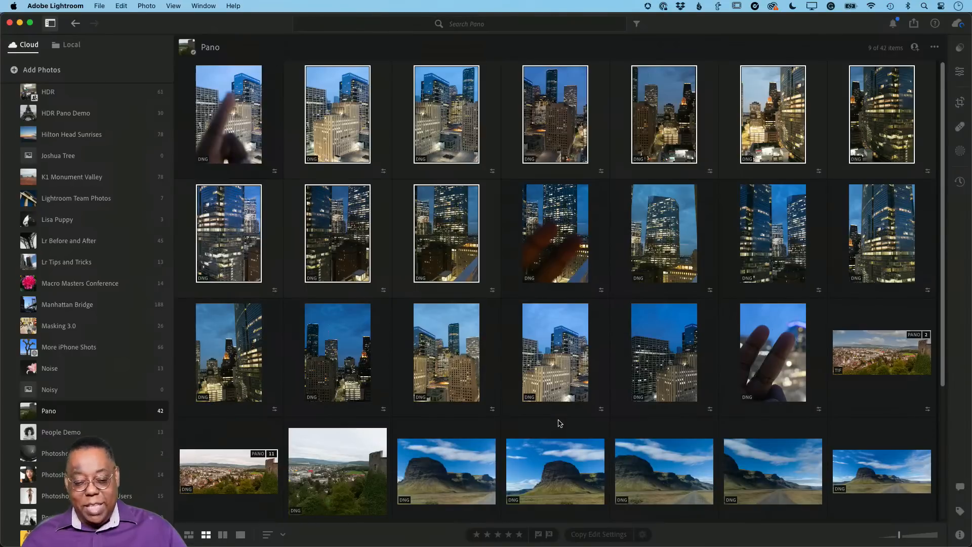
{"action": "key", "text": "ctrl+m"}
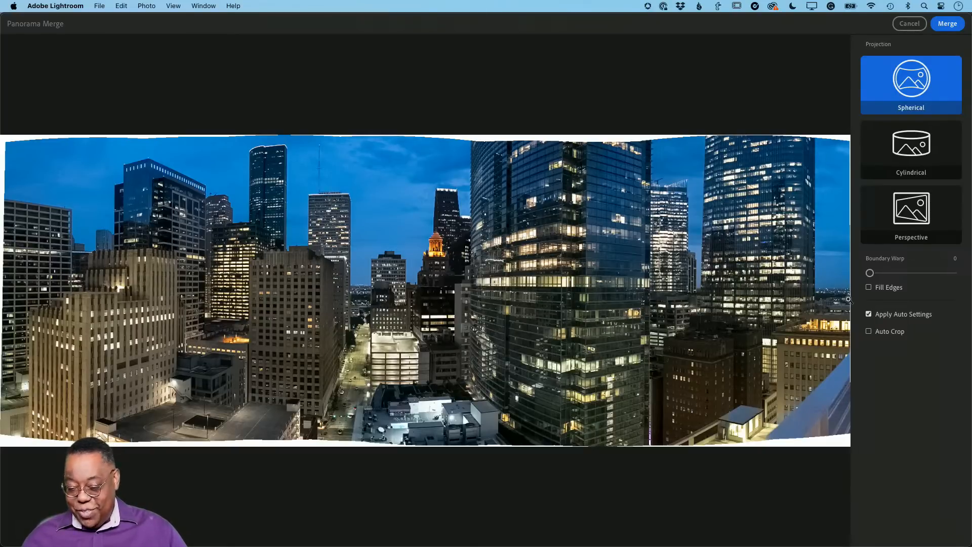
Set the Boundary Warp of the city skyline panorama preview to 100
{"action": "left_click_drag", "start_coordinate": [870, 274], "coordinate": [952, 274]}
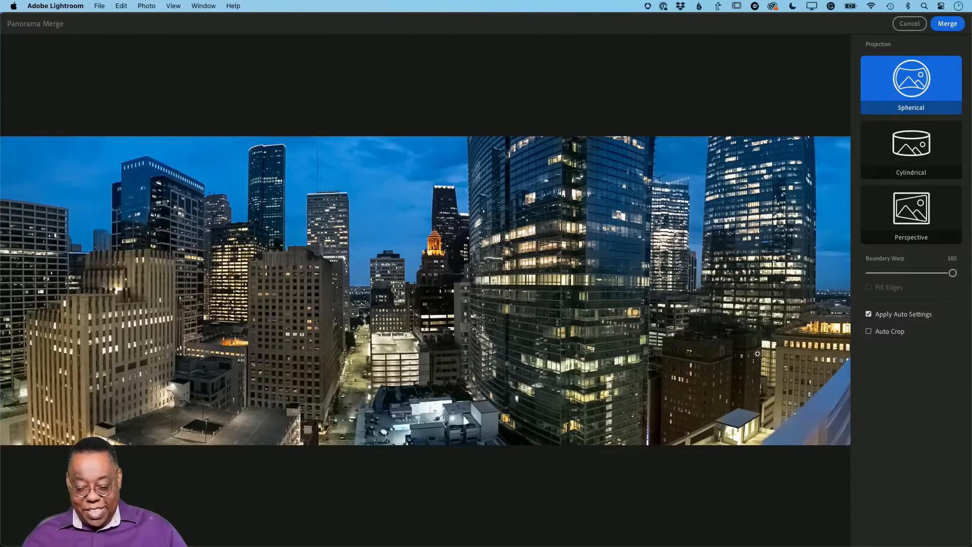
Switch to Lightroom Classic, open the Myths collection and view its portrait enlarged before returning to the grid
{"action": "key", "text": "super+Tab"}
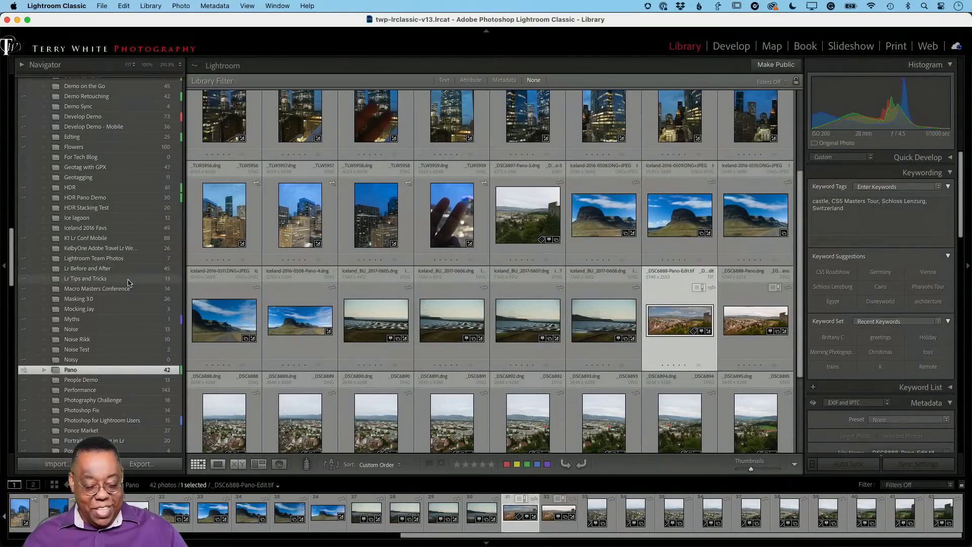
{"action": "scroll", "coordinate": [129, 283], "scroll_direction": "down", "scroll_amount": 3}
{"action": "scroll", "coordinate": [128, 283], "scroll_direction": "up", "scroll_amount": 6}
{"action": "scroll", "coordinate": [128, 283], "scroll_direction": "down", "scroll_amount": 2}
{"action": "scroll", "coordinate": [128, 284], "scroll_direction": "up", "scroll_amount": 2}
{"action": "scroll", "coordinate": [128, 283], "scroll_direction": "down", "scroll_amount": 9}
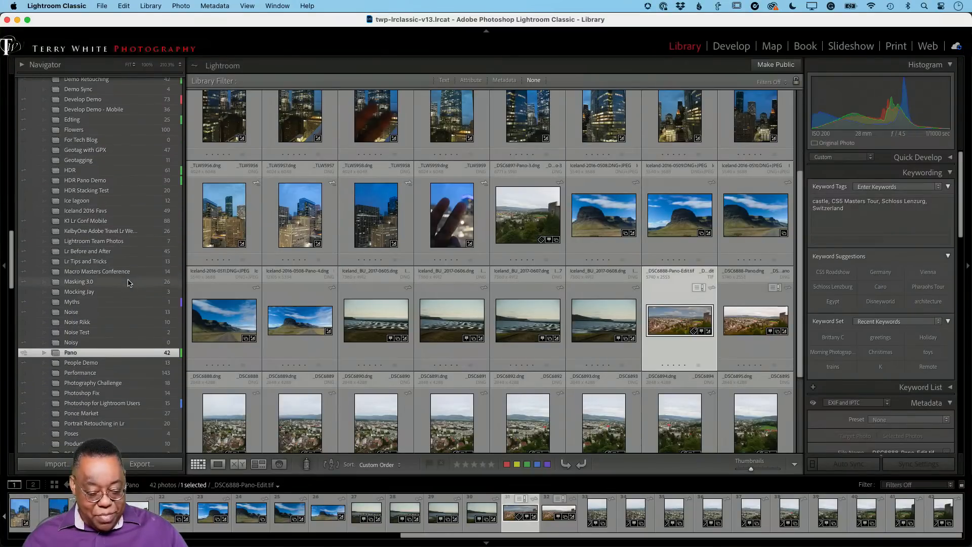
{"action": "left_click", "coordinate": [126, 304]}
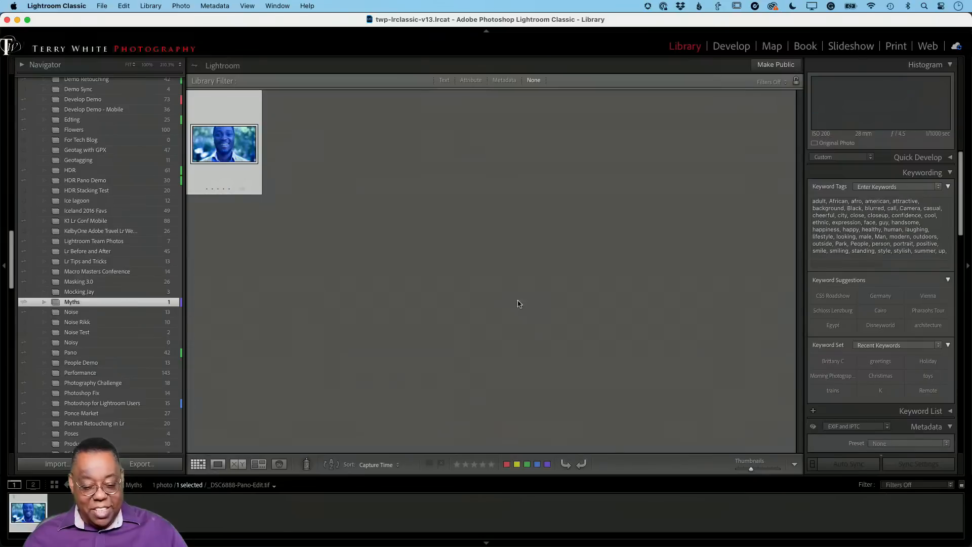
{"action": "double_click", "coordinate": [215, 146]}
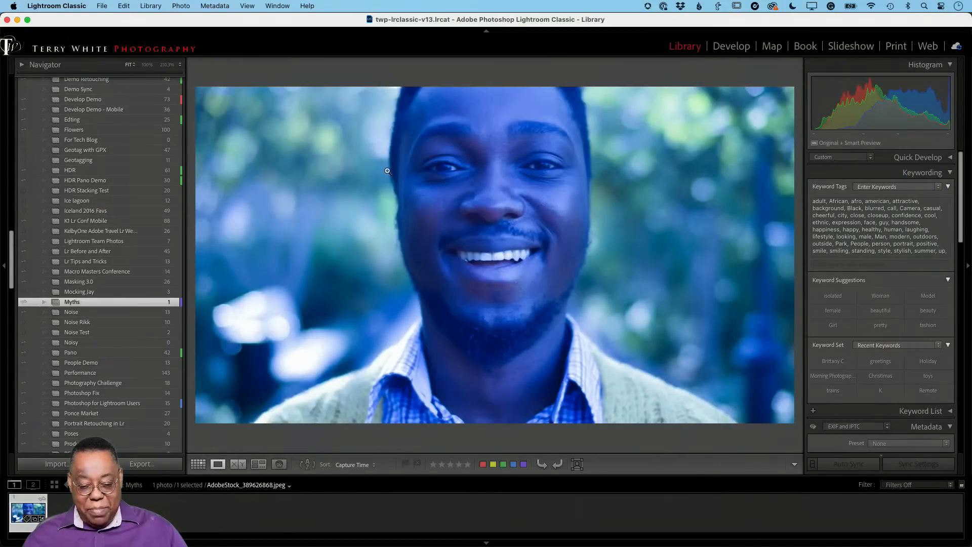
{"action": "key", "text": "g"}
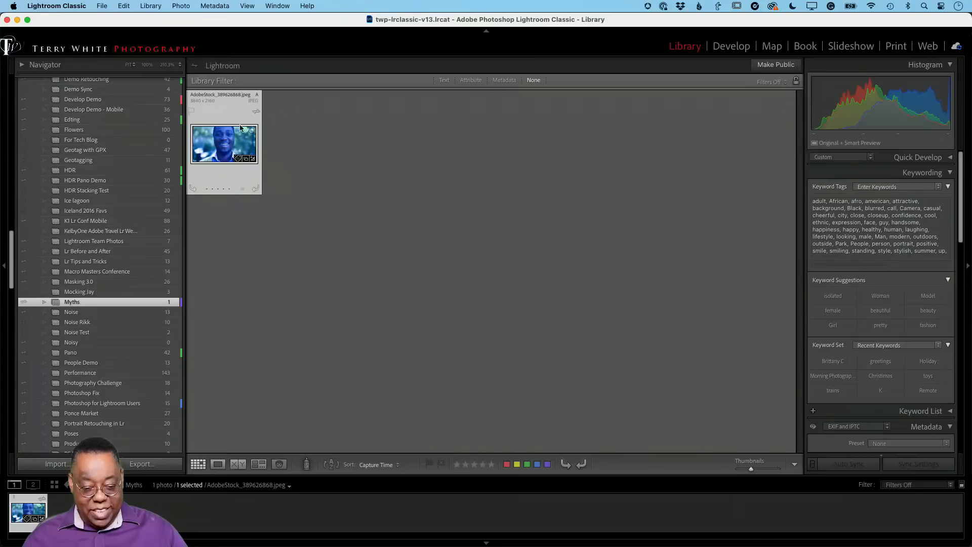
{"action": "key", "text": "alt"}
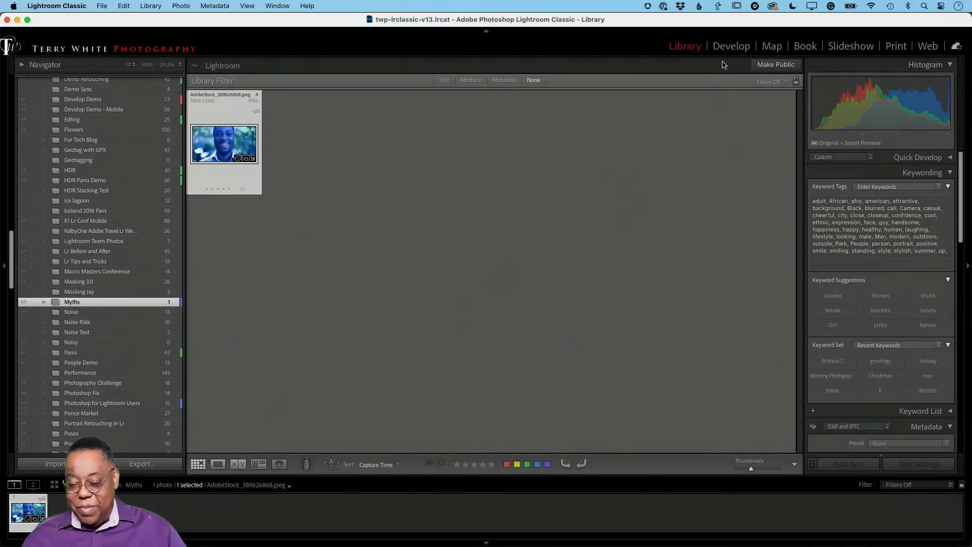
Open the portrait in the Develop module, expand the Basic adjustments and reset all of its edits
{"action": "left_click", "coordinate": [731, 46]}
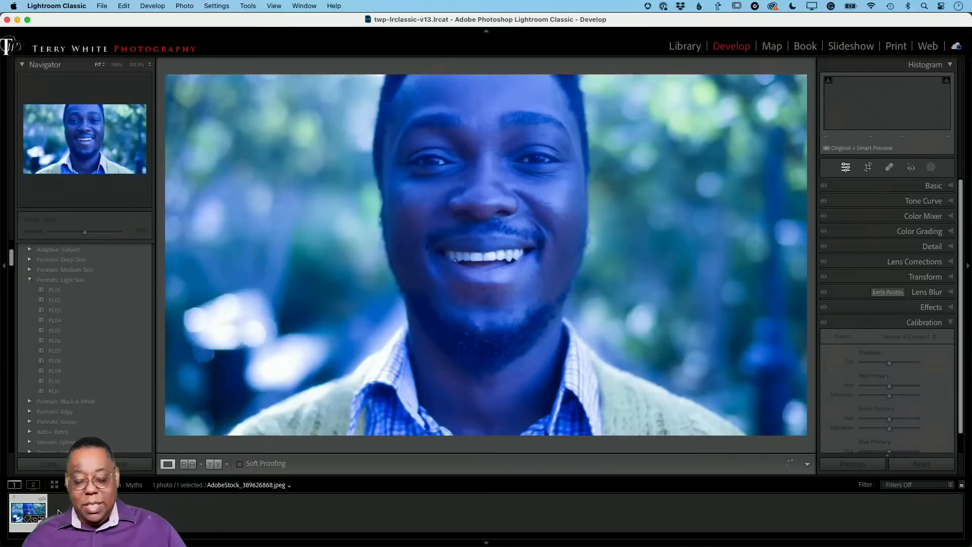
{"action": "left_click", "coordinate": [941, 189]}
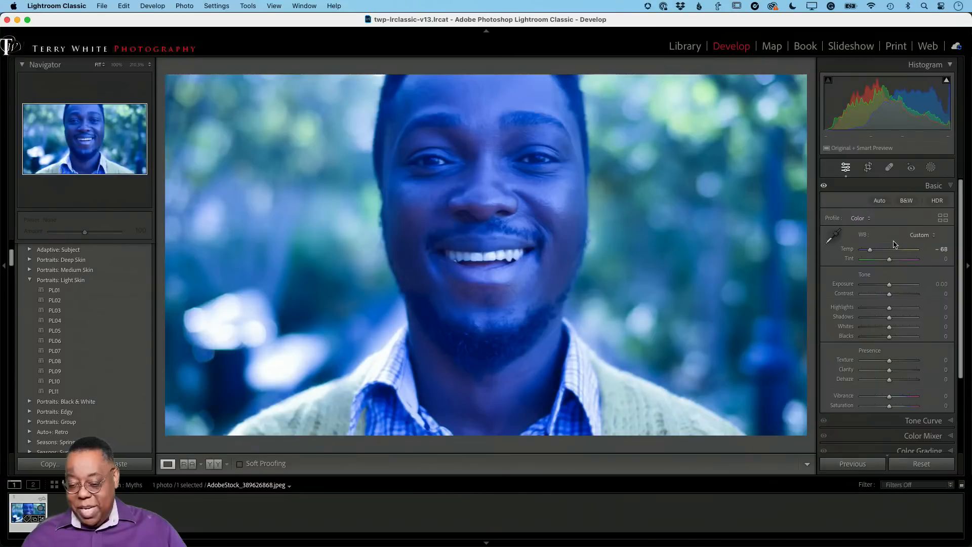
{"action": "left_click", "coordinate": [923, 462]}
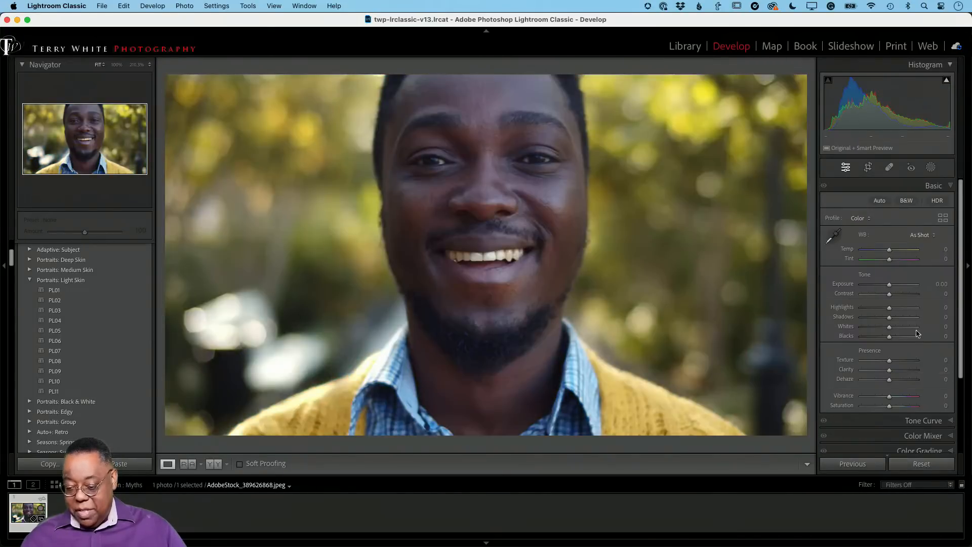
Check the available white balance presets for the portrait and set its Temp to +24
{"action": "left_click", "coordinate": [921, 236]}
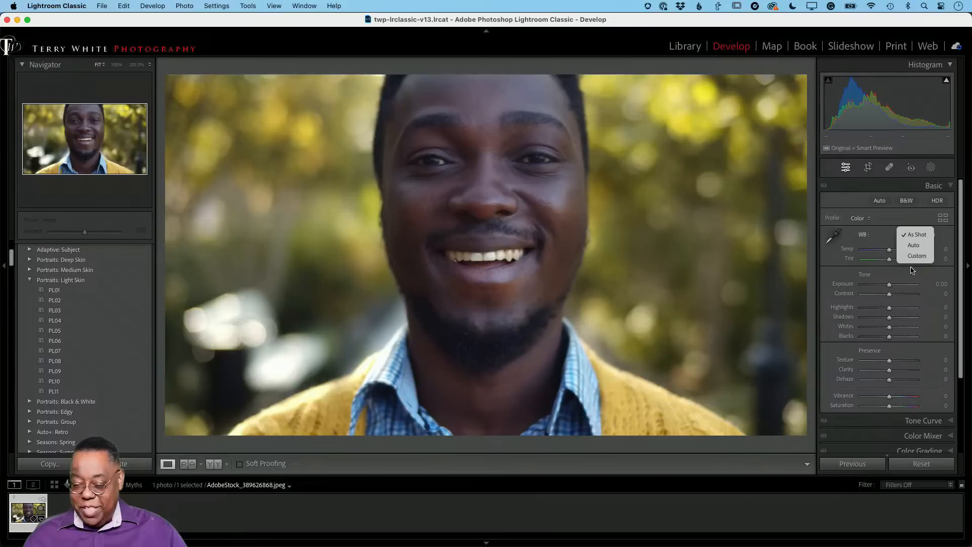
{"action": "left_click", "coordinate": [887, 248]}
{"action": "mouse_move", "coordinate": [888, 250]}
{"action": "left_mouse_down"}
{"action": "mouse_move", "coordinate": [876, 253]}
{"action": "mouse_move", "coordinate": [905, 253]}
{"action": "mouse_move", "coordinate": [894, 254]}
{"action": "left_mouse_up"}
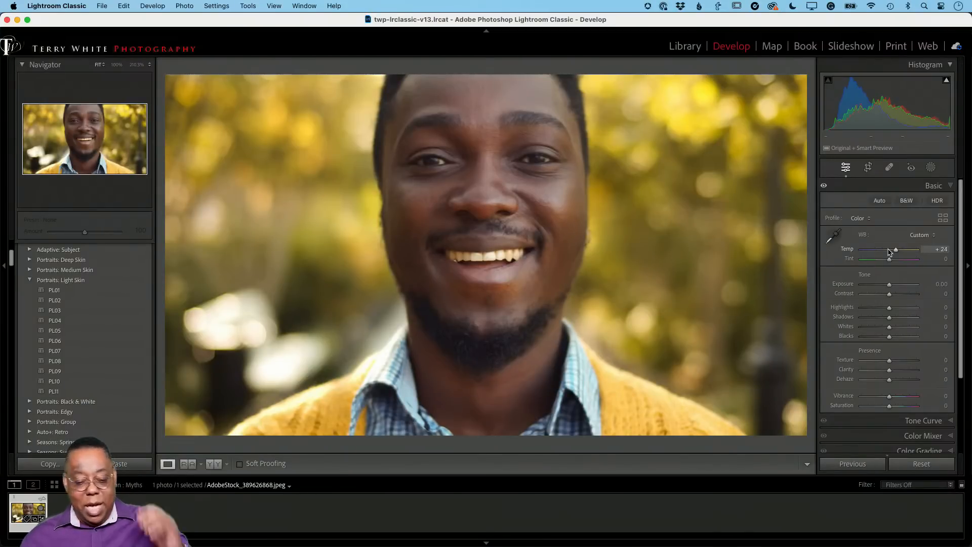
Return to the Library grid and check the cloud storage and sync activity
{"action": "key", "text": "g"}
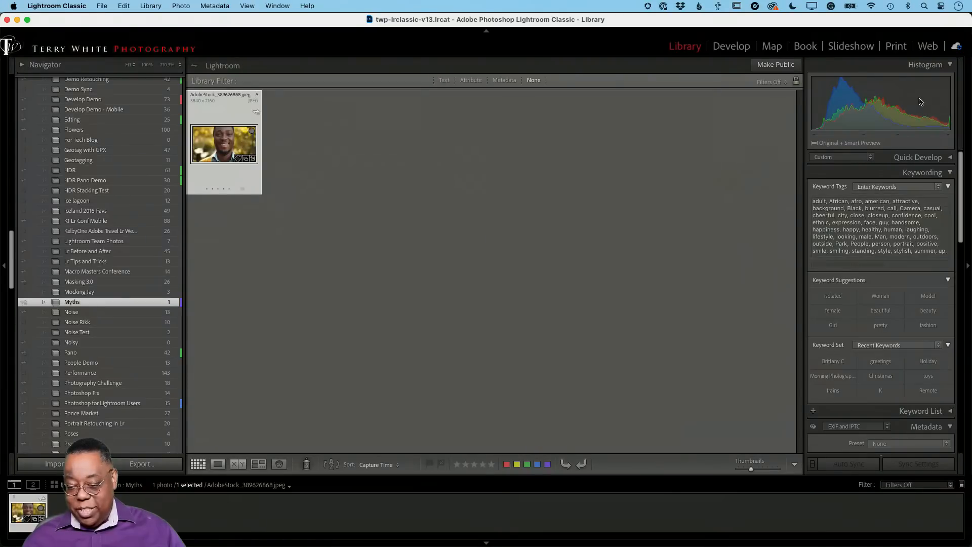
{"action": "left_click", "coordinate": [958, 48]}
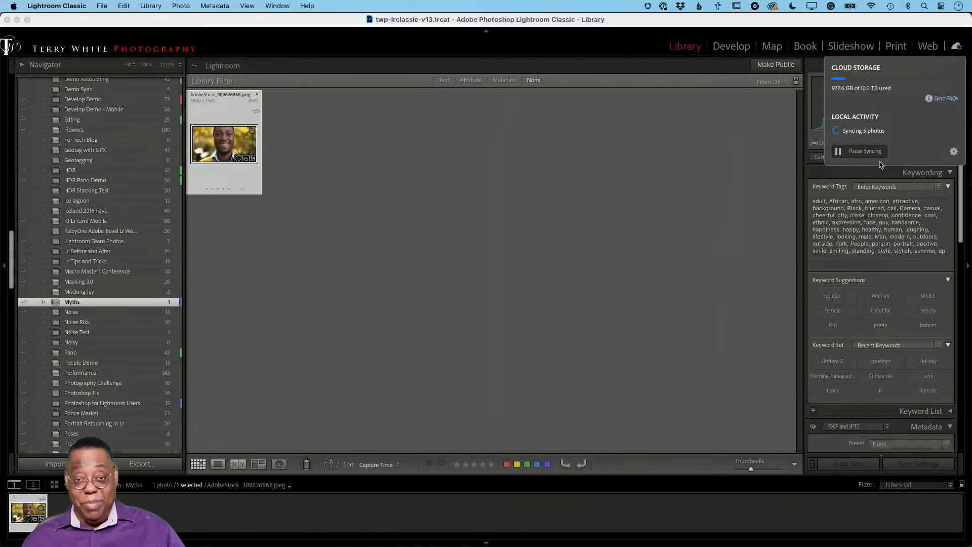
{"action": "left_click", "coordinate": [772, 163]}
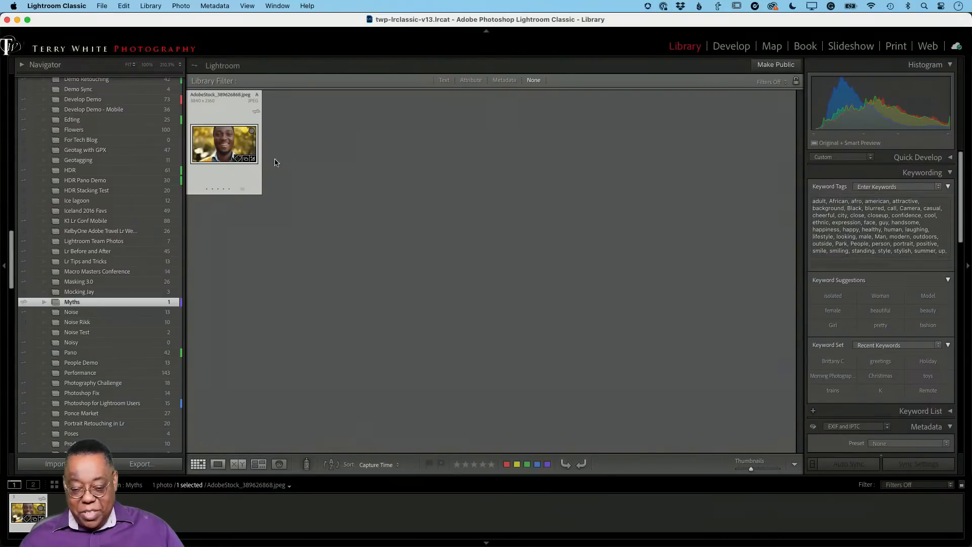
Look through the portrait's EXIF and IPTC metadata, including the caption, dates, headline and Copyright Status options
{"action": "scroll", "coordinate": [935, 346], "scroll_direction": "down", "scroll_amount": 10}
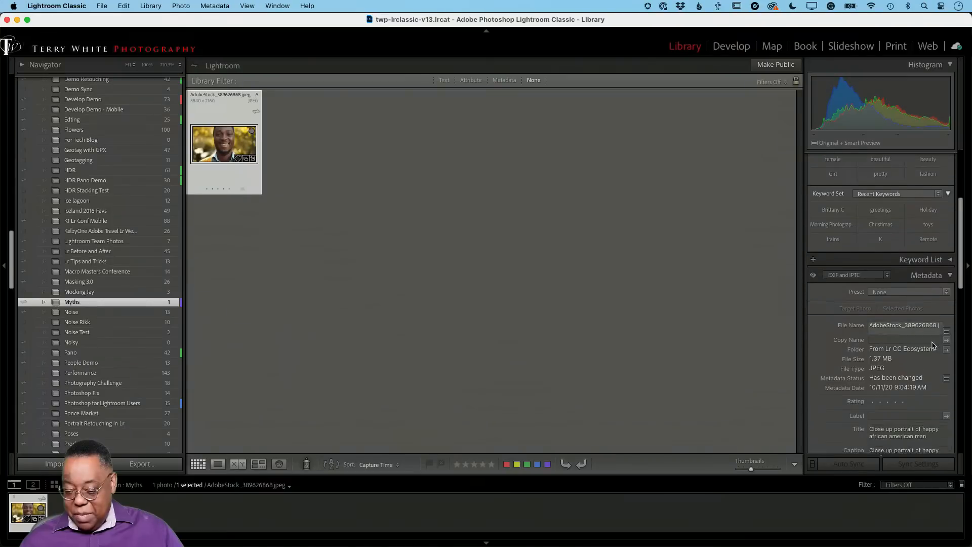
{"action": "scroll", "coordinate": [935, 345], "scroll_direction": "down", "scroll_amount": 6}
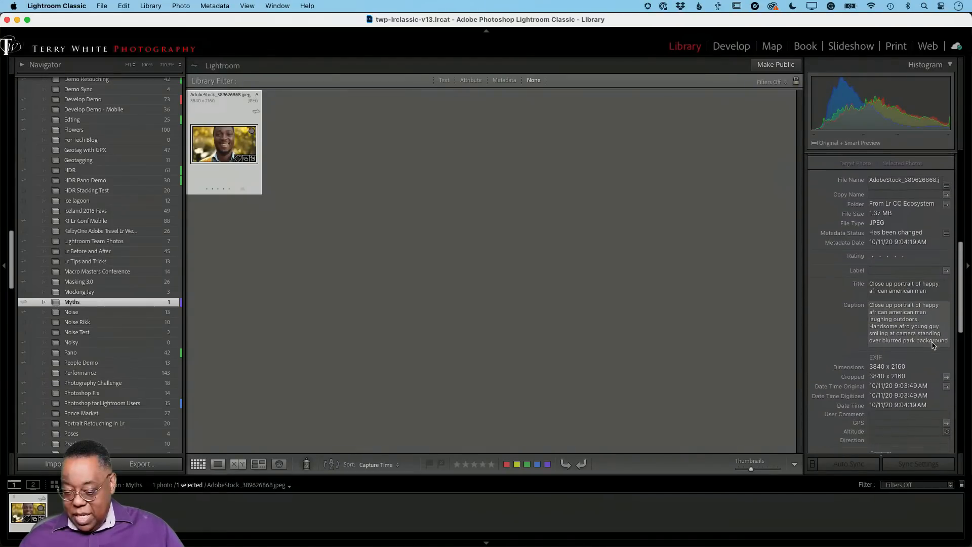
{"action": "scroll", "coordinate": [933, 346], "scroll_direction": "down", "scroll_amount": 10}
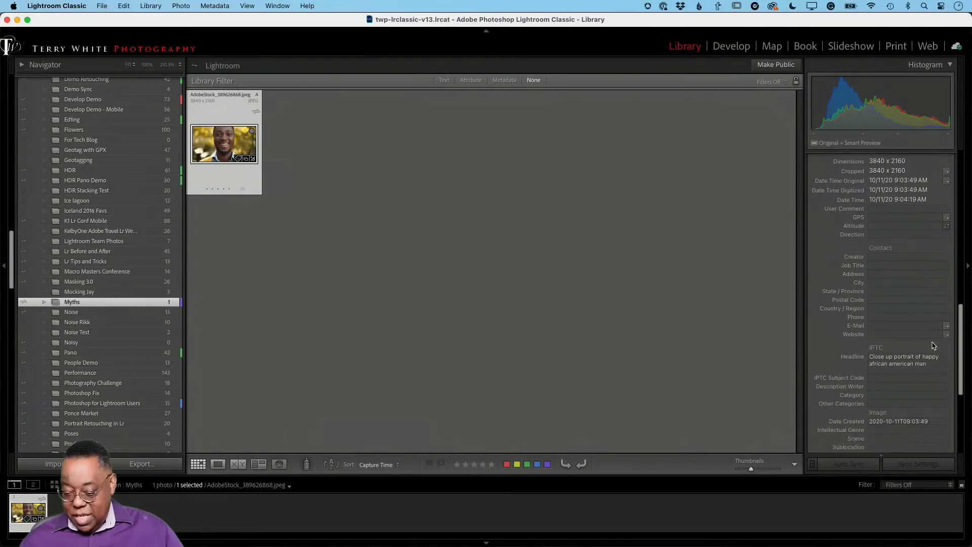
{"action": "scroll", "coordinate": [933, 346], "scroll_direction": "down", "scroll_amount": 6}
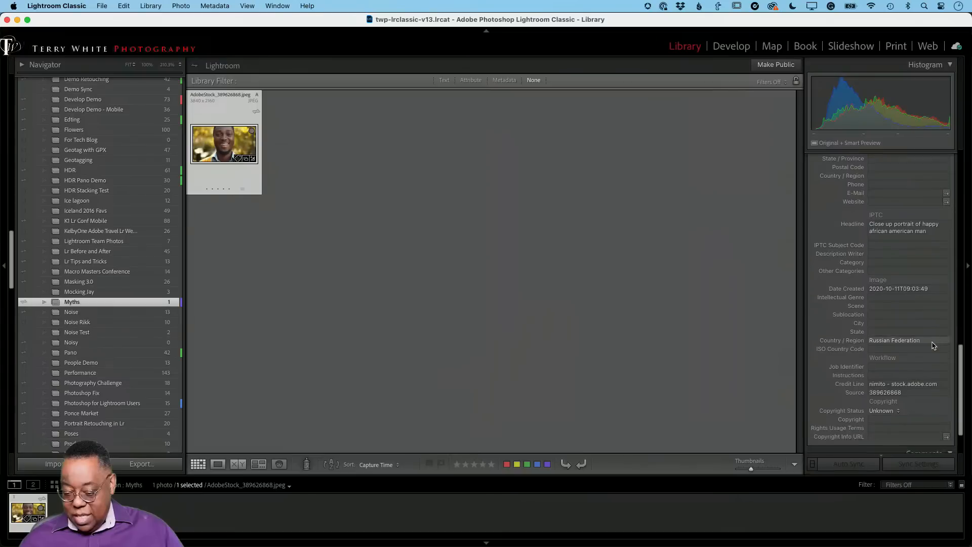
{"action": "scroll", "coordinate": [934, 346], "scroll_direction": "down", "scroll_amount": 1}
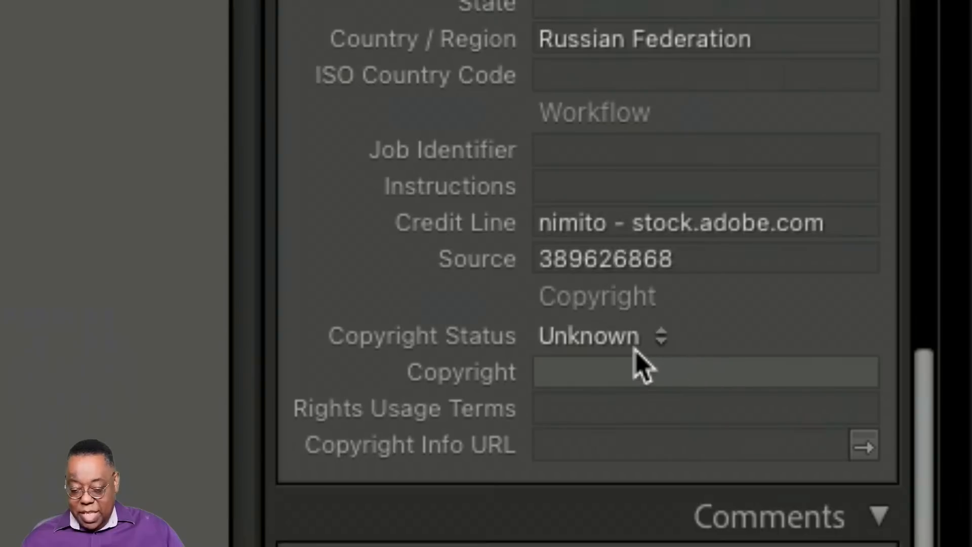
{"action": "left_click", "coordinate": [654, 341]}
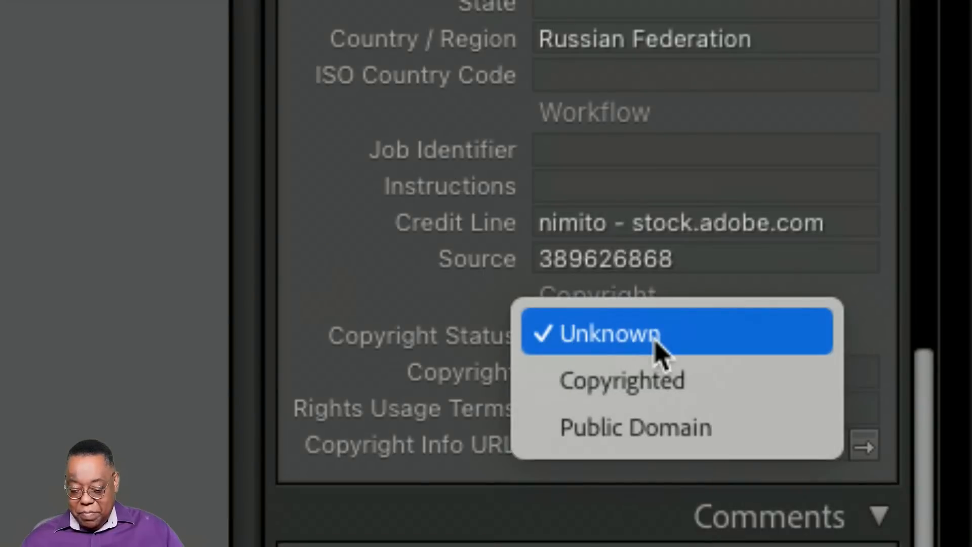
{"action": "left_click", "coordinate": [716, 271]}
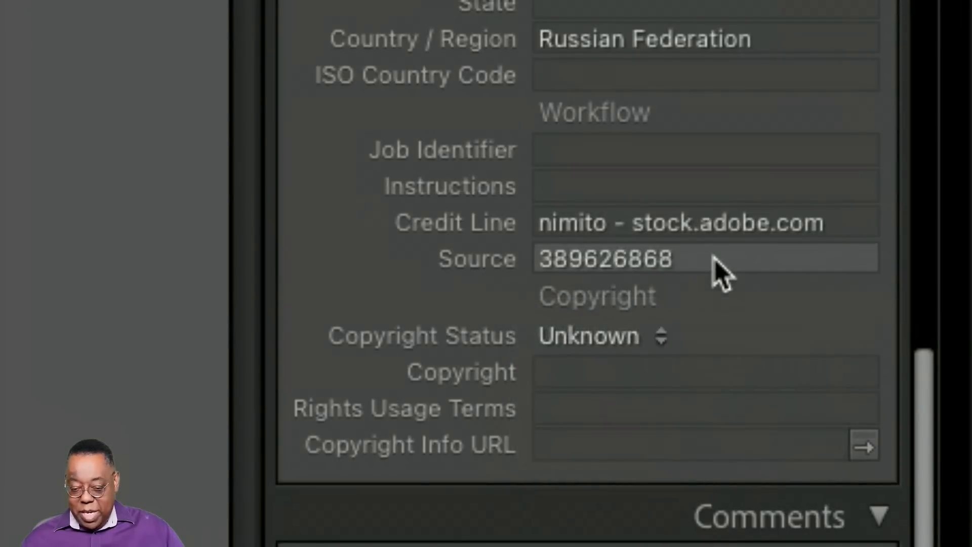
{"action": "scroll", "coordinate": [716, 272], "scroll_direction": "up", "scroll_amount": 3}
{"action": "scroll", "coordinate": [722, 276], "scroll_direction": "up", "scroll_amount": 10}
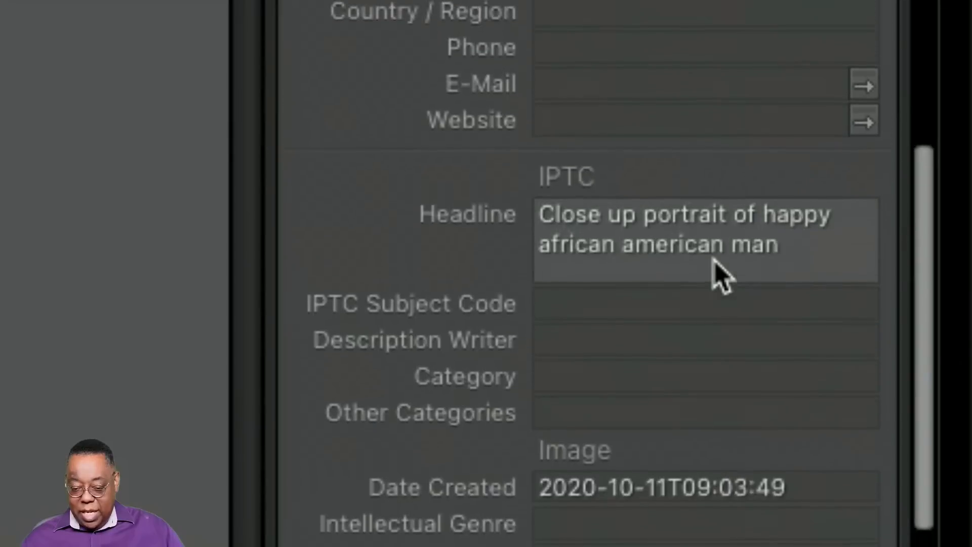
{"action": "scroll", "coordinate": [722, 276], "scroll_direction": "up", "scroll_amount": 12}
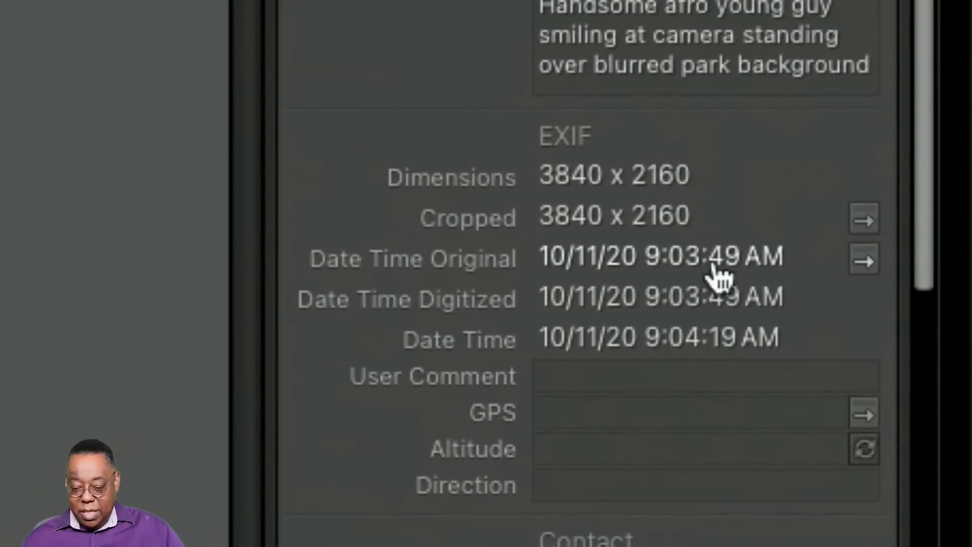
{"action": "scroll", "coordinate": [716, 273], "scroll_direction": "down", "scroll_amount": 1}
{"action": "scroll", "coordinate": [716, 273], "scroll_direction": "up", "scroll_amount": 8}
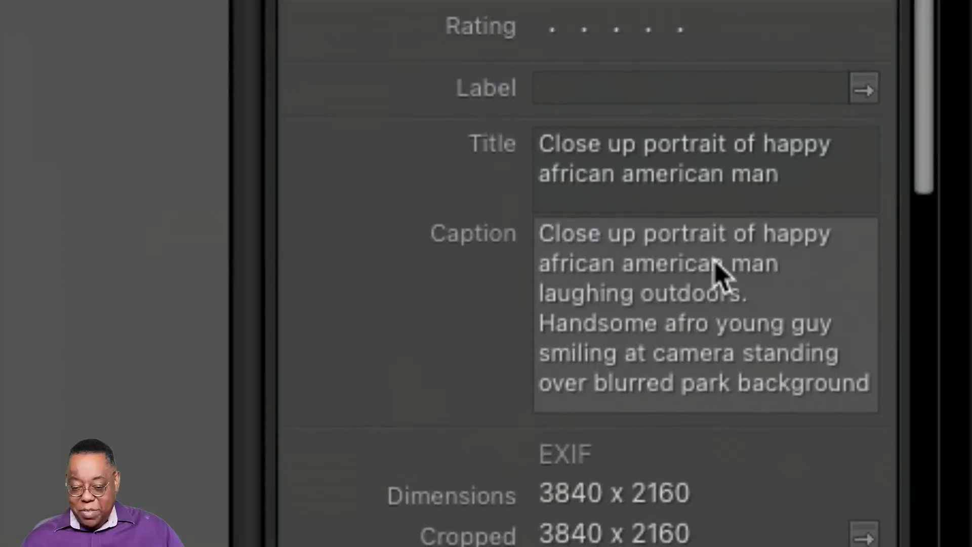
{"action": "scroll", "coordinate": [715, 261], "scroll_direction": "down", "scroll_amount": 12}
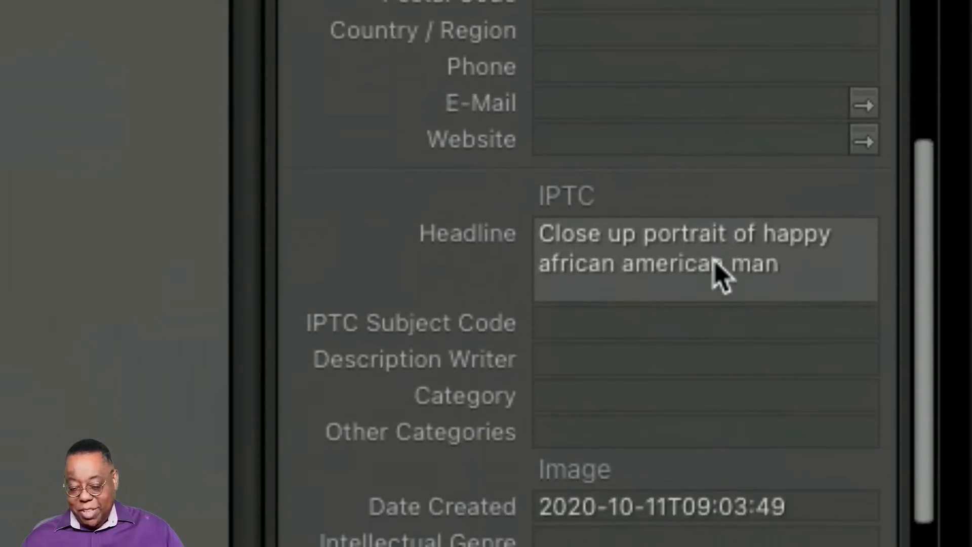
{"action": "scroll", "coordinate": [722, 276], "scroll_direction": "down", "scroll_amount": 10}
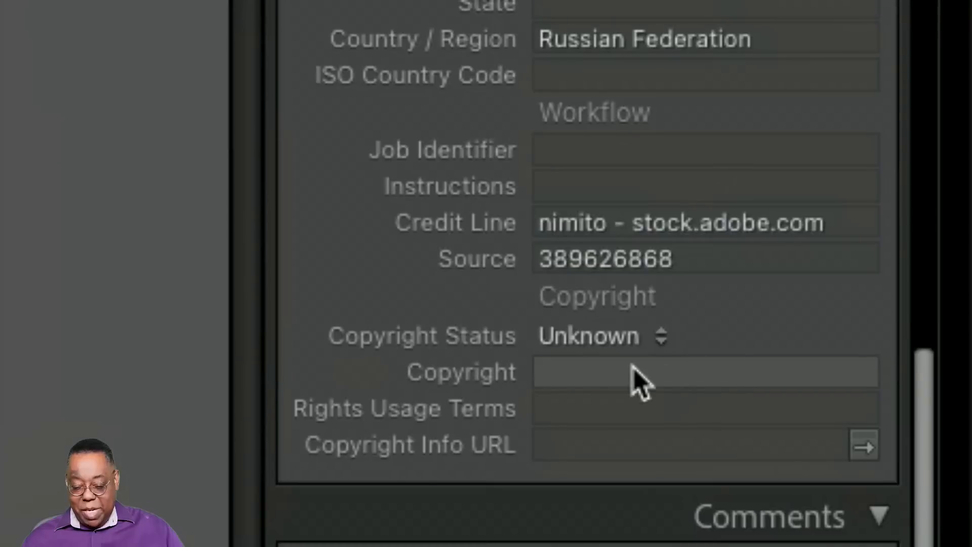
Set the portrait's Copyright Status to Copyrighted and enter the photographer's full name as the copyright
{"action": "left_click", "coordinate": [614, 340]}
{"action": "left_click", "coordinate": [612, 380]}
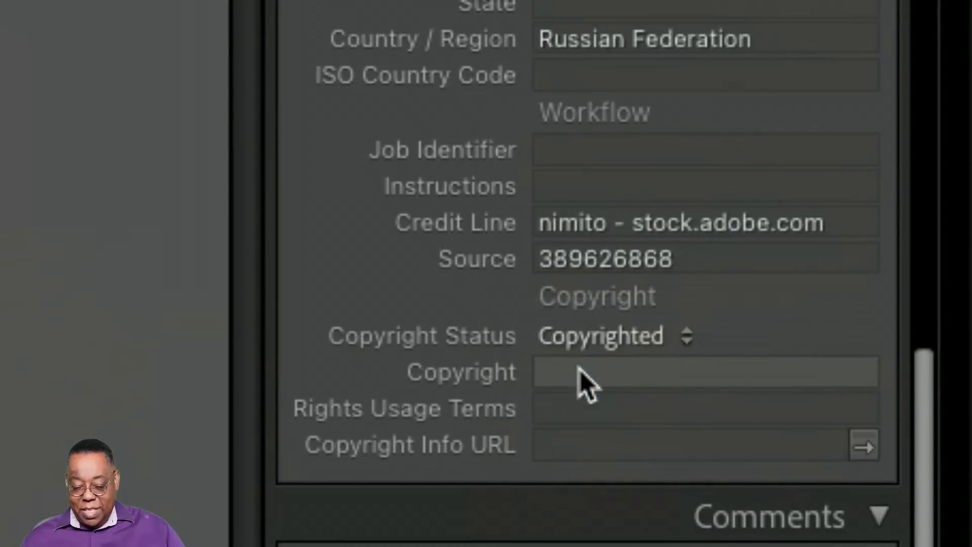
{"action": "left_click", "coordinate": [580, 372]}
{"action": "type", "text": "T"}
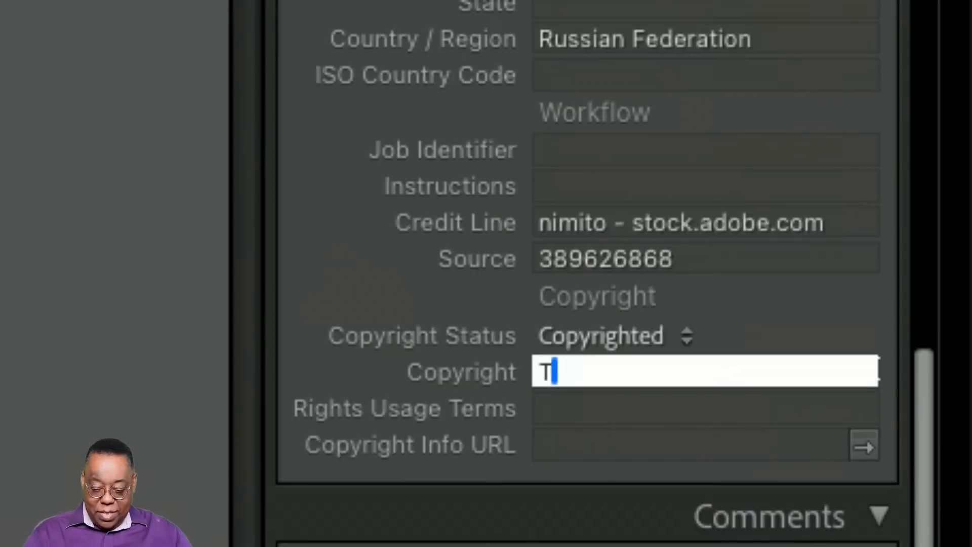
{"action": "type", "text": "erry White"}
{"action": "key", "text": "Tab"}
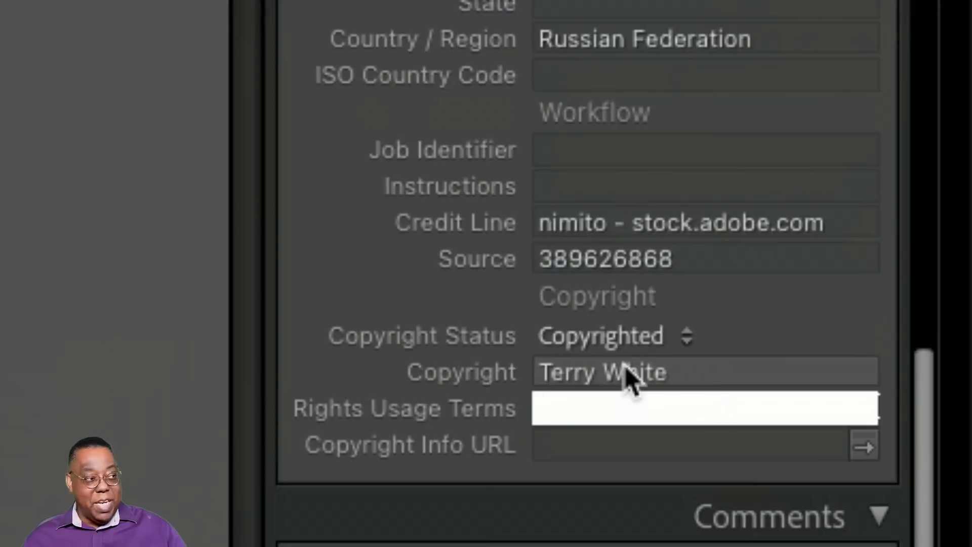
{"action": "scroll", "coordinate": [628, 377], "scroll_direction": "up", "scroll_amount": 1}
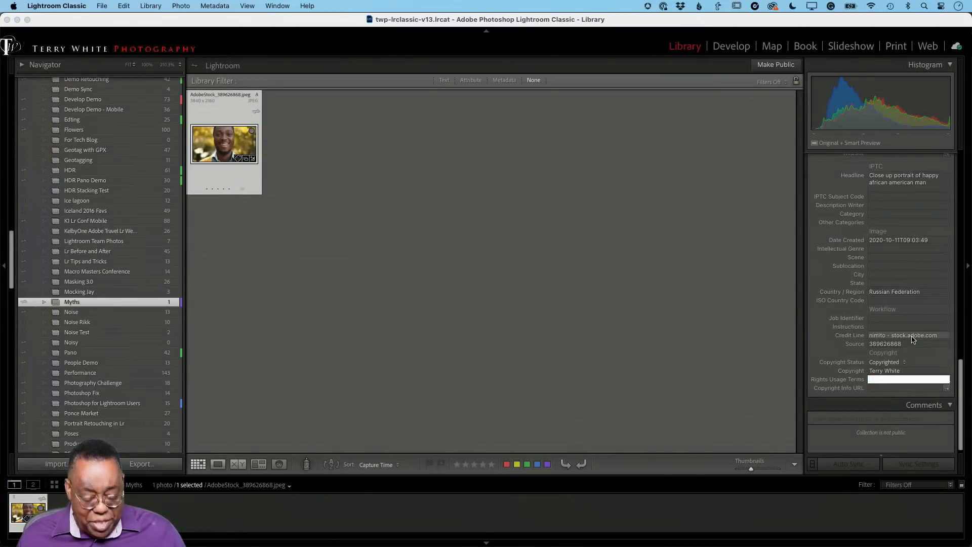
Switch to Safari, close the Lightroom web window and read the help page on Lightroom and Lightroom Classic images after cancelling a membership
{"action": "key", "text": "super+Tab"}
{"action": "key", "text": "super+Tab"}
{"action": "key", "text": "super+Tab"}
{"action": "key", "text": "super+shift+Tab"}
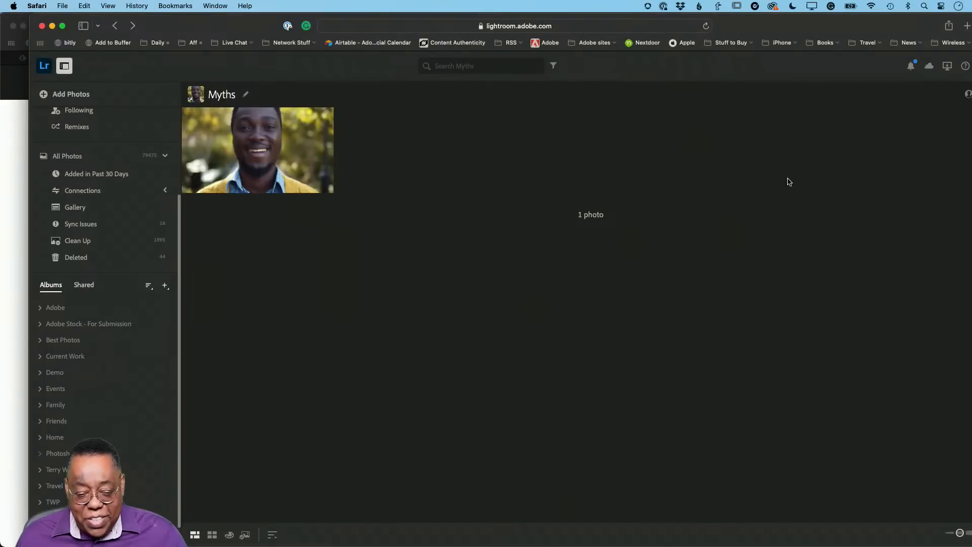
{"action": "key", "text": "super+w"}
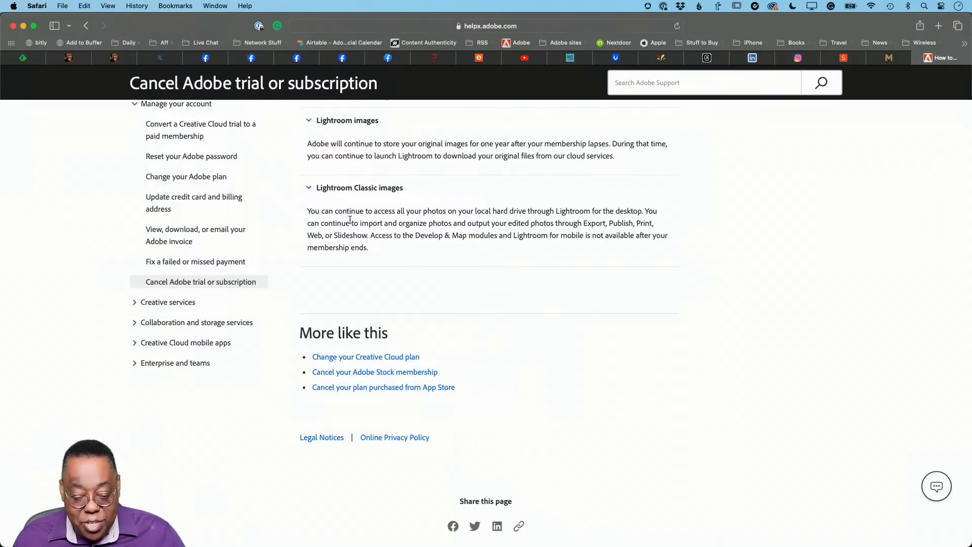
{"action": "scroll", "coordinate": [462, 220], "scroll_direction": "down", "scroll_amount": 1}
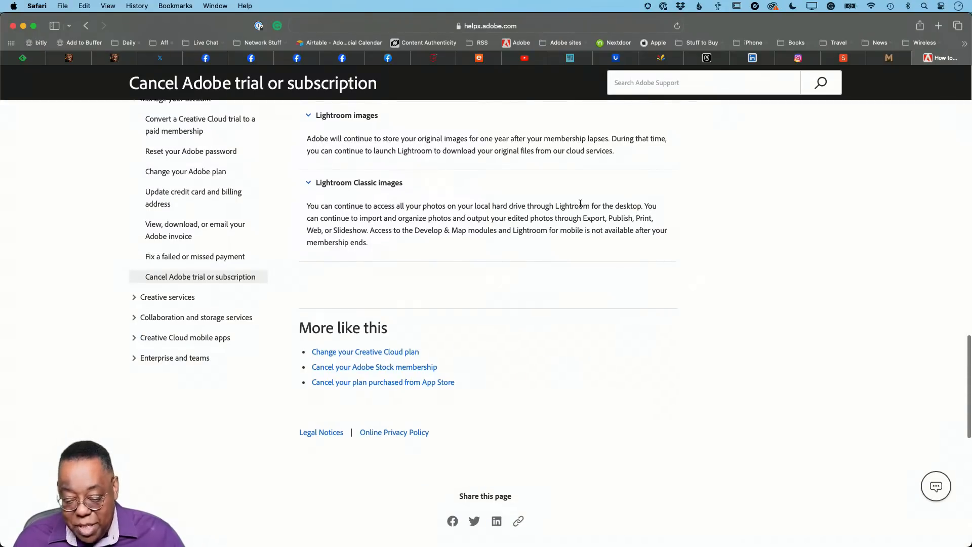
{"action": "scroll", "coordinate": [582, 217], "scroll_direction": "down", "scroll_amount": 1}
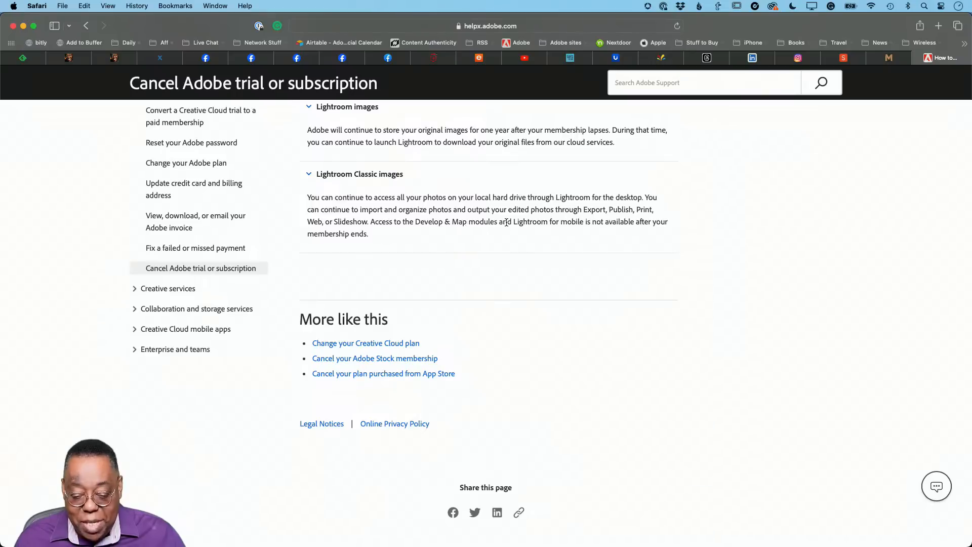
Read the help page's sections on access to Lightroom and Lightroom Classic images after a membership ends
{"action": "scroll", "coordinate": [532, 222], "scroll_direction": "down", "scroll_amount": 1}
{"action": "scroll", "coordinate": [619, 220], "scroll_direction": "up", "scroll_amount": 1}
{"action": "scroll", "coordinate": [564, 263], "scroll_direction": "down", "scroll_amount": 1}
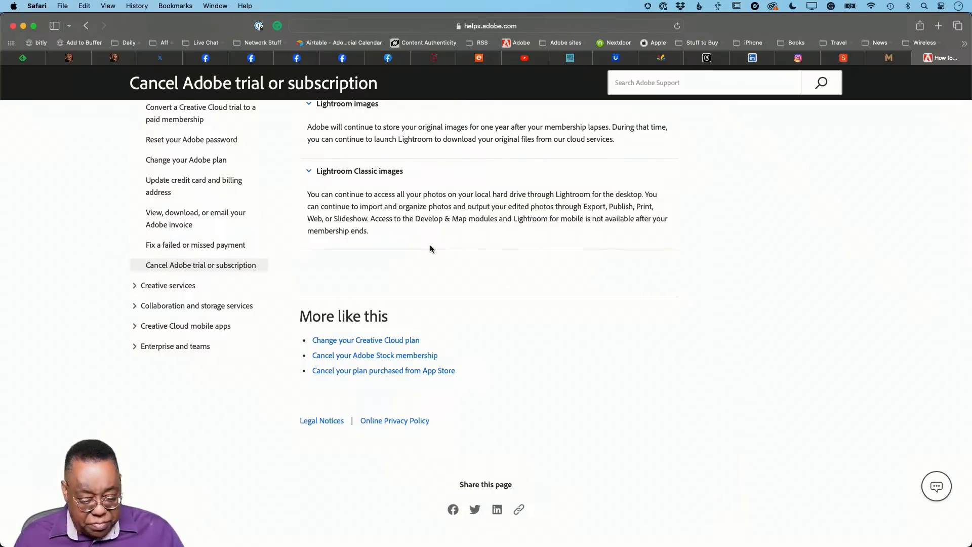
Switch to Lightroom Classic and open the demo collection of studio portraits of the model in a black dress
{"action": "key", "text": "super+Tab"}
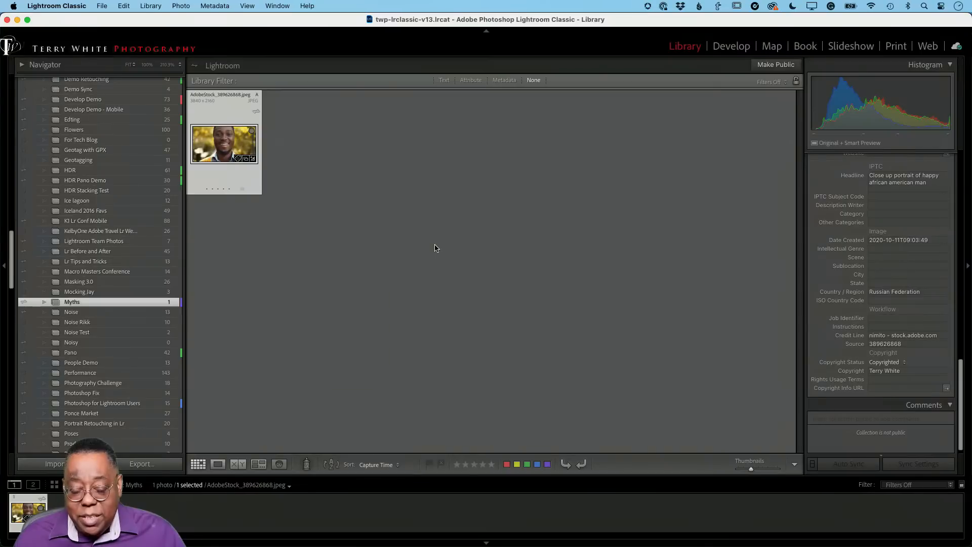
{"action": "scroll", "coordinate": [116, 292], "scroll_direction": "up", "scroll_amount": 10}
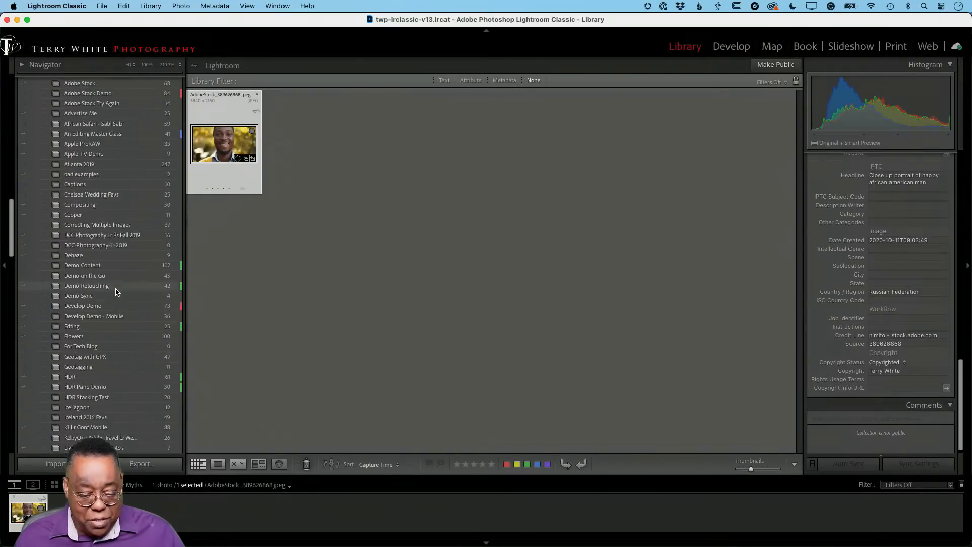
{"action": "scroll", "coordinate": [116, 292], "scroll_direction": "up", "scroll_amount": 10}
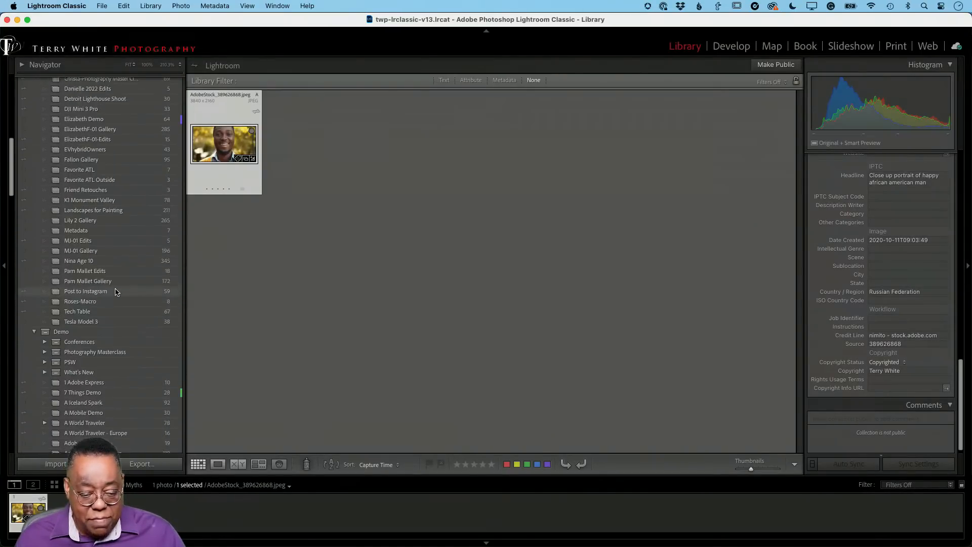
{"action": "scroll", "coordinate": [116, 292], "scroll_direction": "up", "scroll_amount": 1}
{"action": "left_click", "coordinate": [114, 202]}
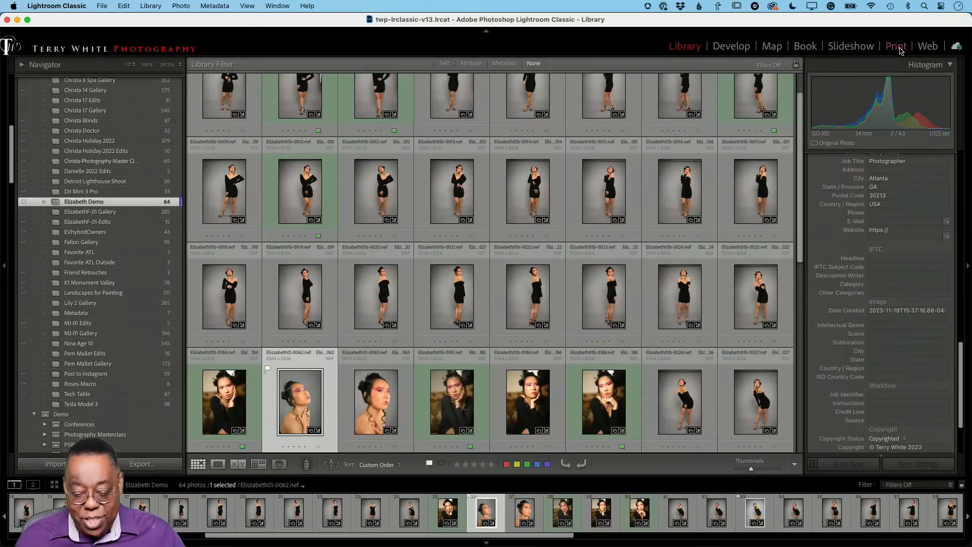
Bring portrait 0009 into the Print module and shift it down in its frame to show the model's face
{"action": "left_click", "coordinate": [232, 198]}
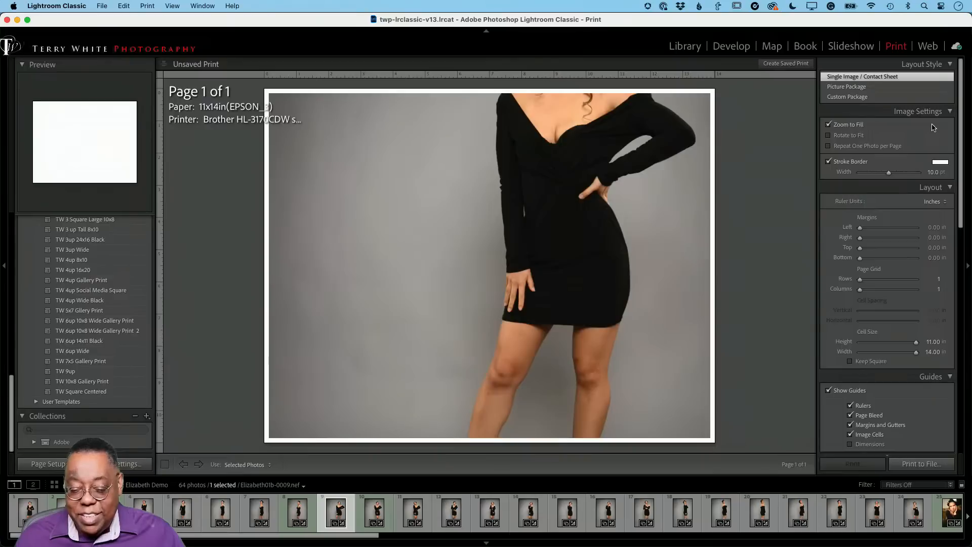
{"action": "left_click_drag", "start_coordinate": [614, 229], "coordinate": [612, 349]}
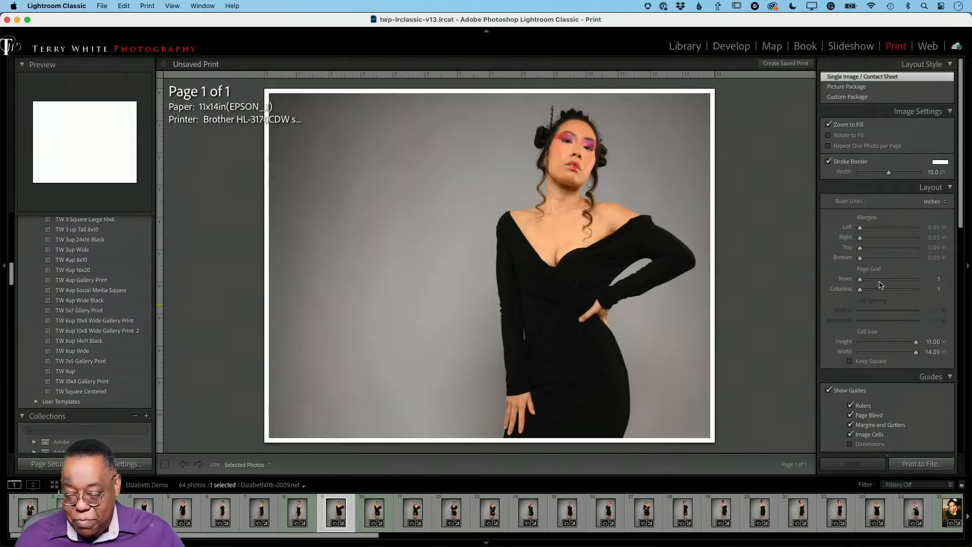
Preview the Picture Package and Custom Package print layouts, and return to Single Image / Contact Sheet
{"action": "left_click", "coordinate": [848, 88]}
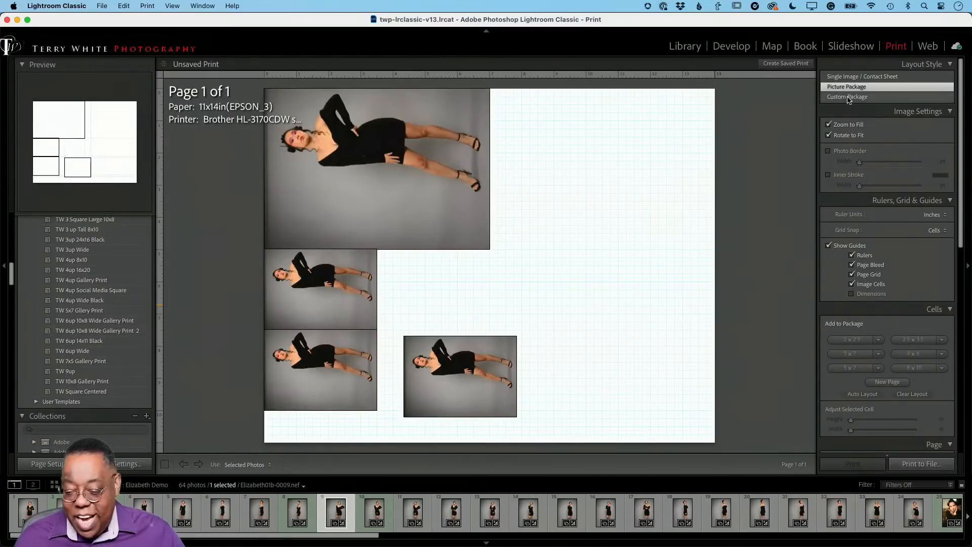
{"action": "left_click", "coordinate": [849, 97]}
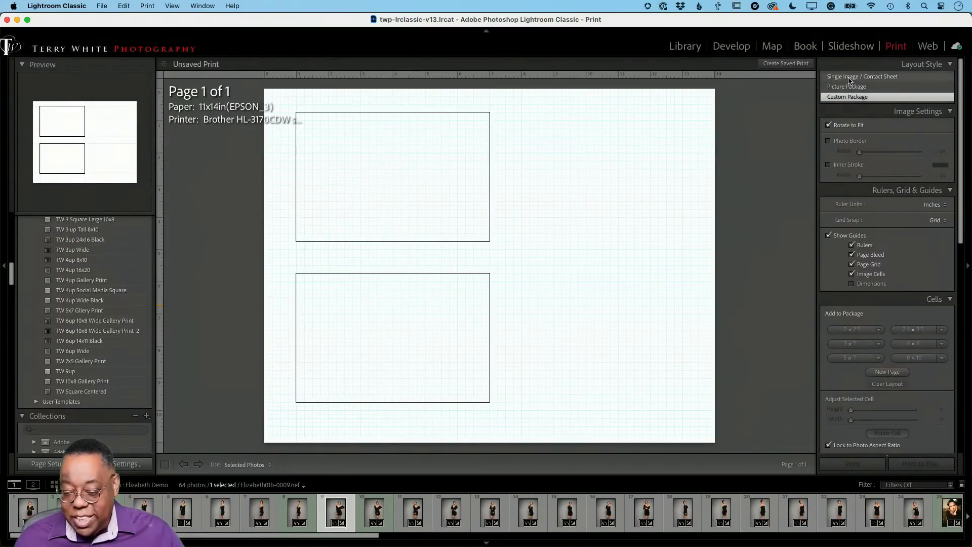
{"action": "left_click", "coordinate": [850, 77]}
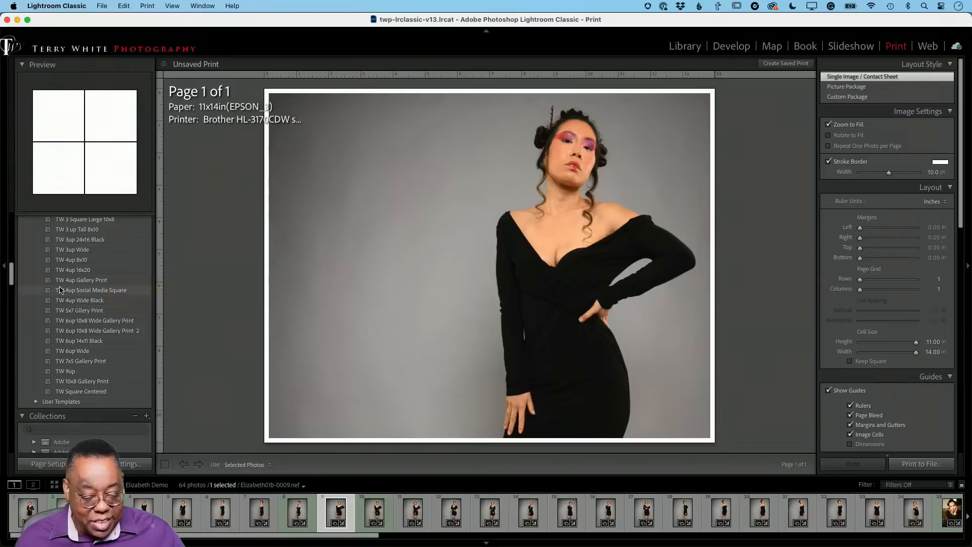
Apply the TW 2 up Tall 14x11 print template and fill its two cells with portraits 0007 and 0009
{"action": "scroll", "coordinate": [75, 309], "scroll_direction": "up", "scroll_amount": 5}
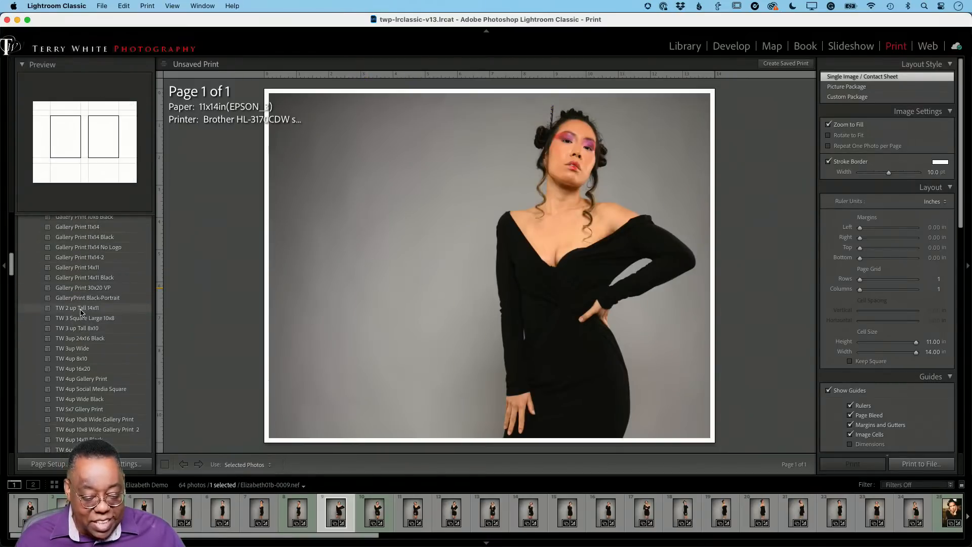
{"action": "left_click", "coordinate": [81, 309]}
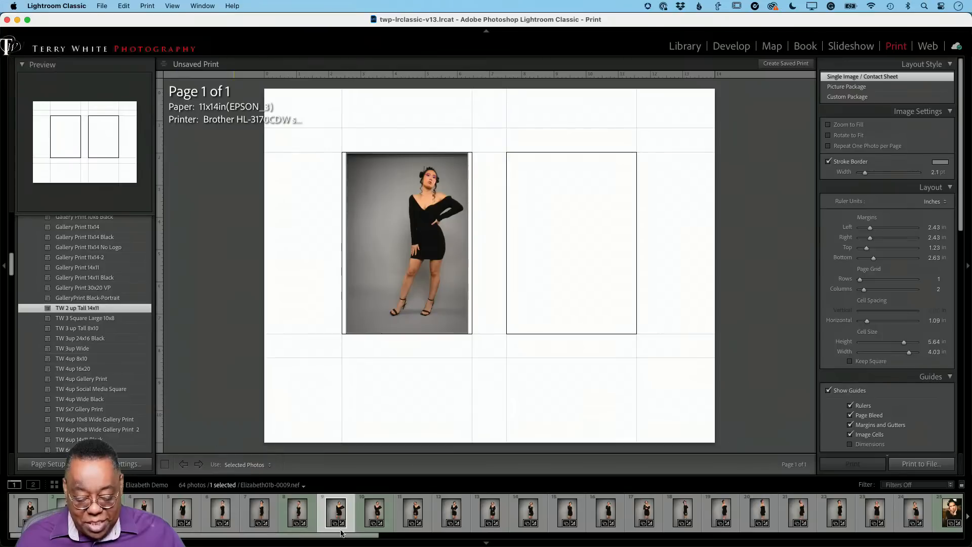
{"action": "left_click", "coordinate": [260, 512], "text": "shift"}
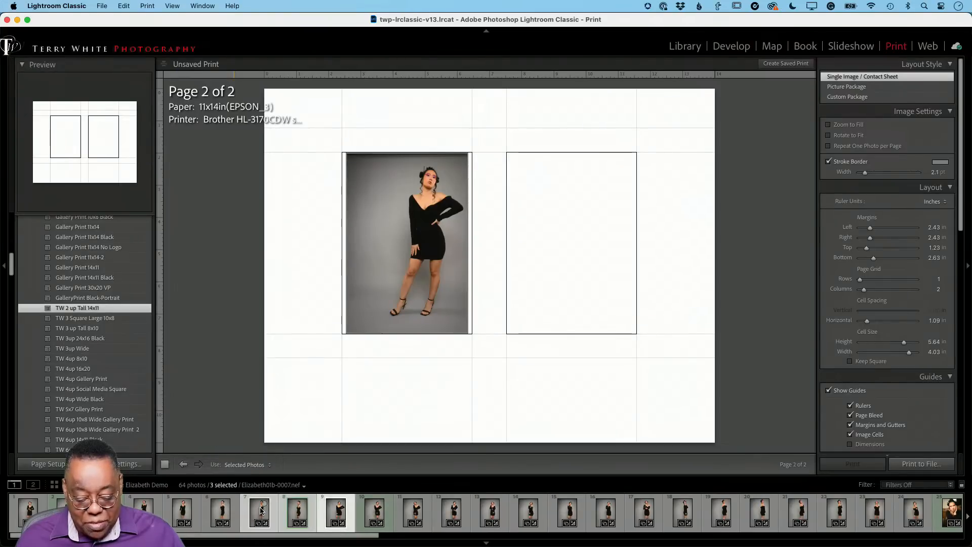
{"action": "left_click", "coordinate": [297, 514], "text": "super"}
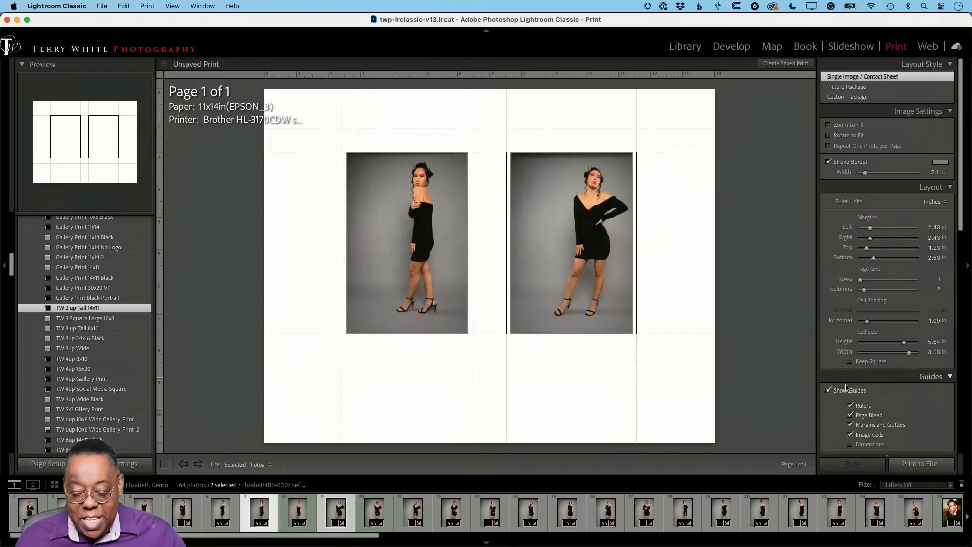
Apply the 4up Wide print template, add portraits 0004 and 0005 to the page and reposition the photo in the last cell
{"action": "scroll", "coordinate": [905, 415], "scroll_direction": "down", "scroll_amount": 5}
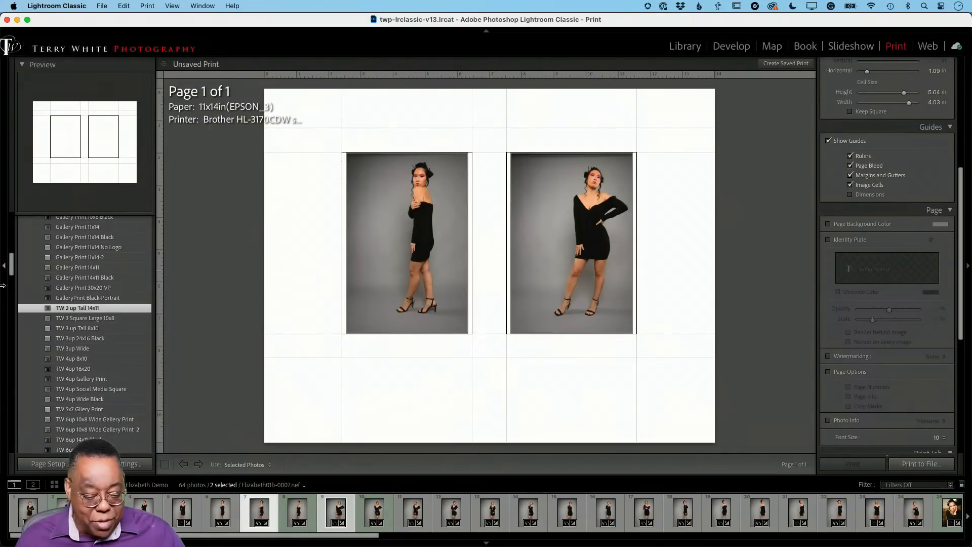
{"action": "scroll", "coordinate": [102, 284], "scroll_direction": "up", "scroll_amount": 6}
{"action": "scroll", "coordinate": [93, 283], "scroll_direction": "up", "scroll_amount": 6}
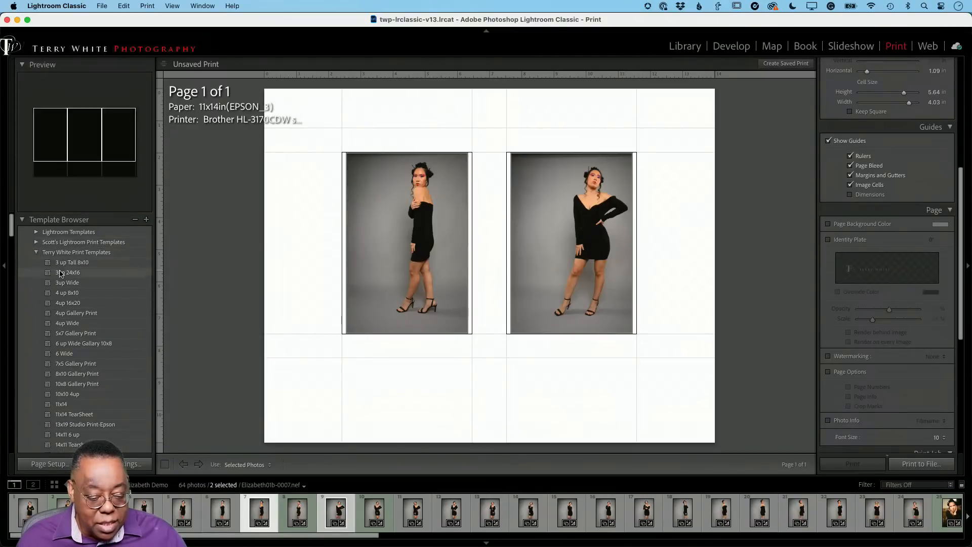
{"action": "left_click", "coordinate": [72, 322]}
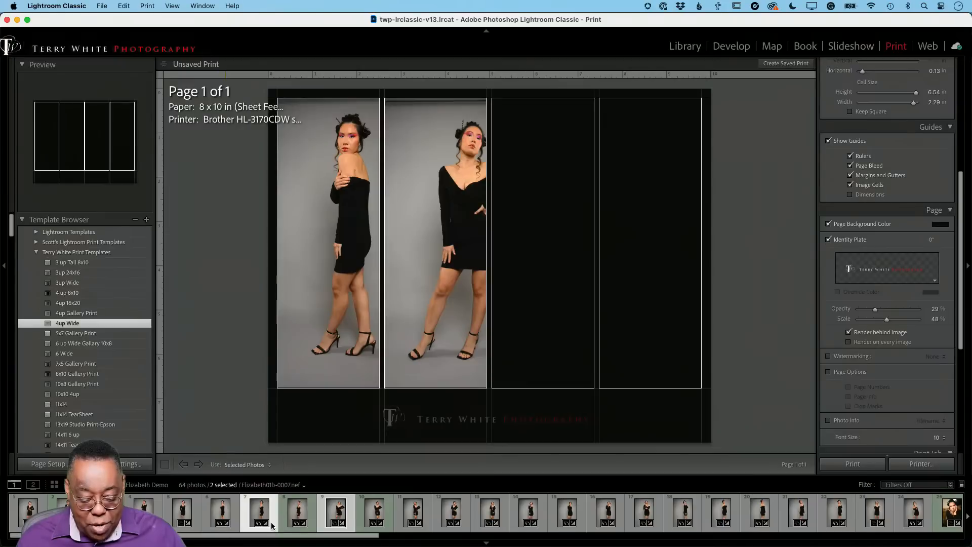
{"action": "left_click", "coordinate": [183, 514], "text": "super"}
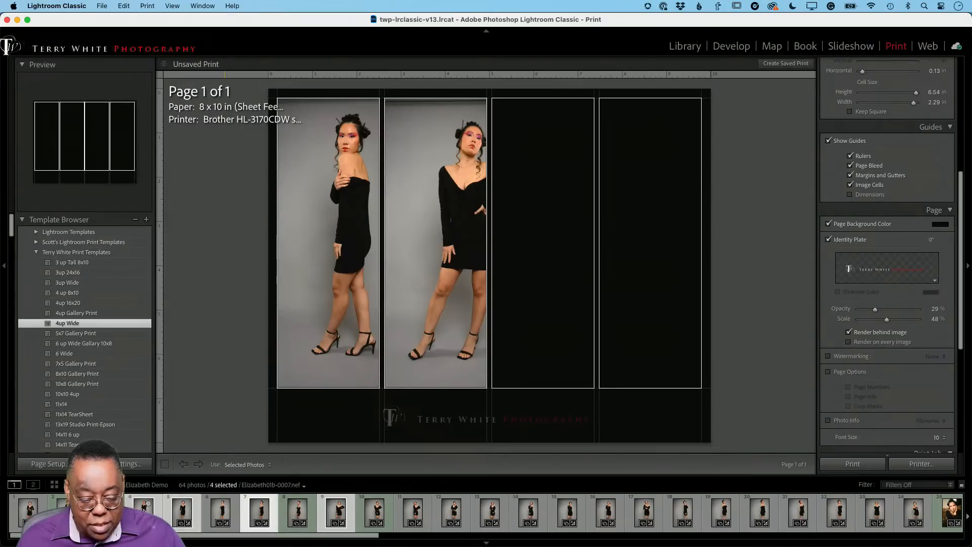
{"action": "left_click", "coordinate": [143, 509], "text": "super"}
{"action": "left_click_drag", "start_coordinate": [617, 300], "coordinate": [644, 306]}
Check the printer's print dialog without printing, and set the print job to output to a JPEG file
{"action": "scroll", "coordinate": [872, 415], "scroll_direction": "down", "scroll_amount": 1}
{"action": "scroll", "coordinate": [871, 415], "scroll_direction": "down", "scroll_amount": 5}
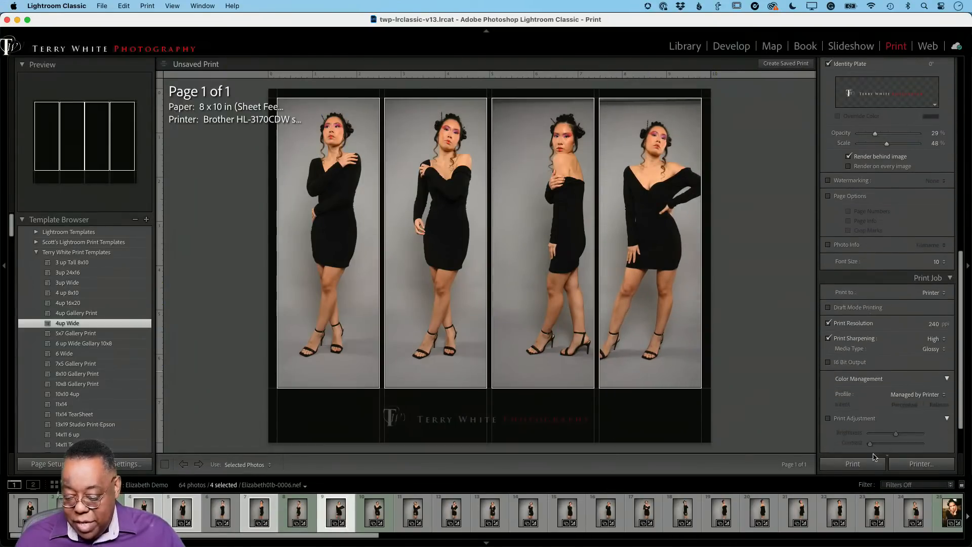
{"action": "left_click", "coordinate": [921, 467]}
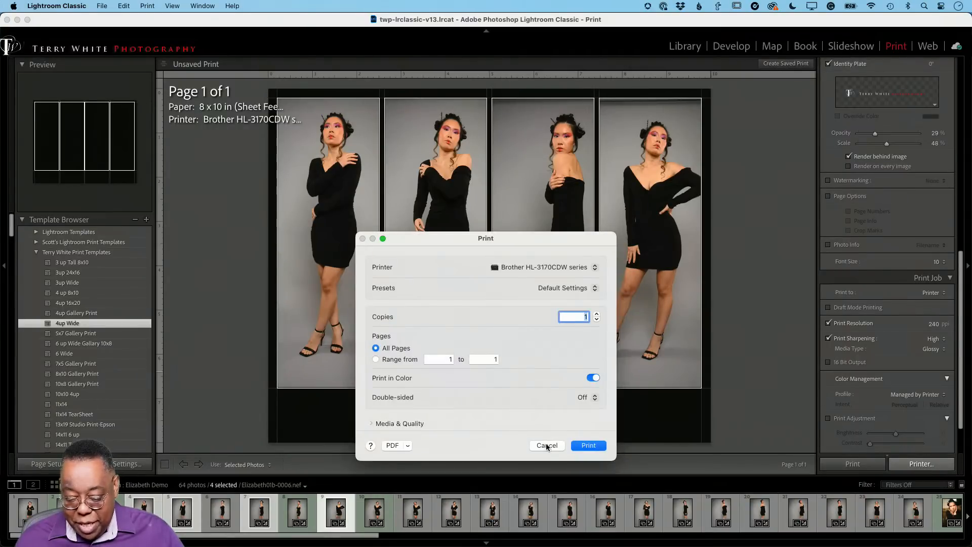
{"action": "left_click", "coordinate": [549, 446]}
{"action": "left_click", "coordinate": [935, 293]}
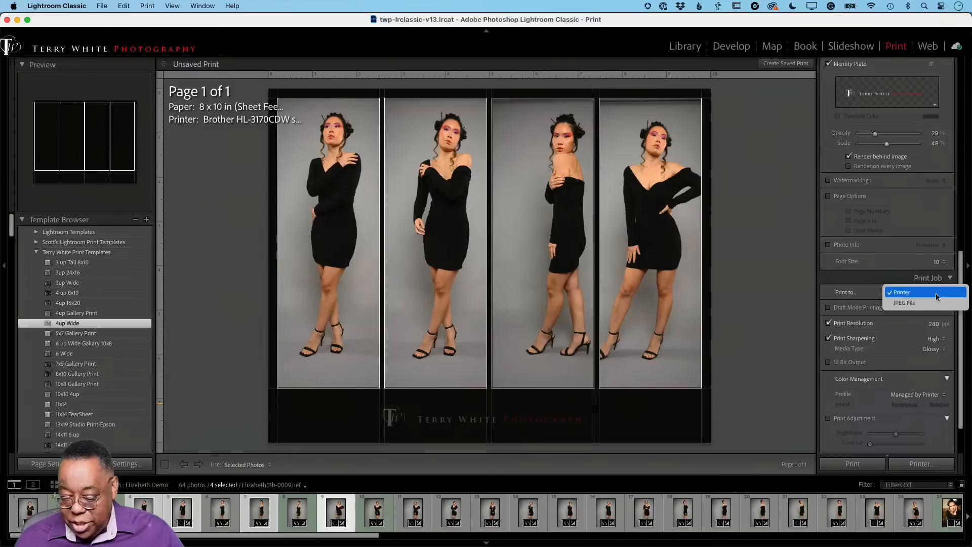
{"action": "left_click", "coordinate": [932, 303]}
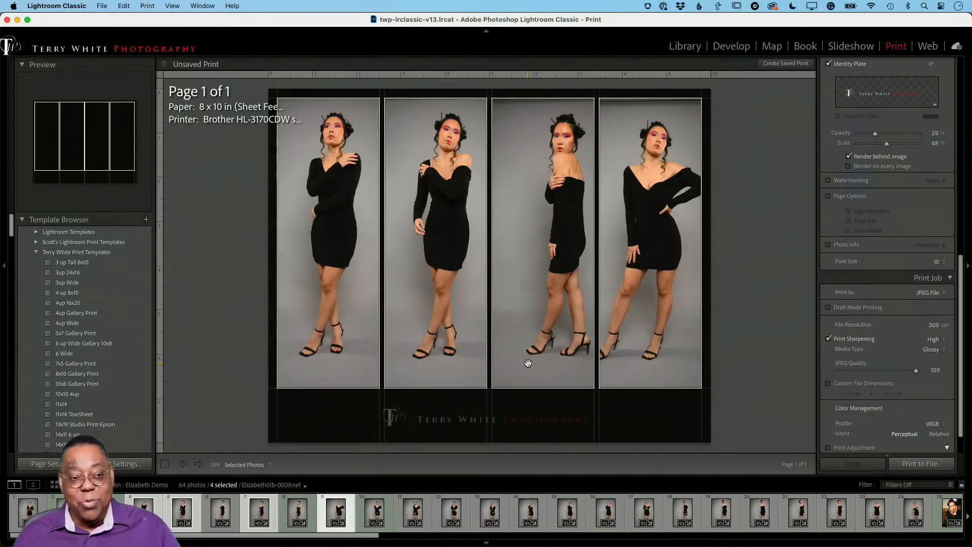
Return to the Library grid and view the collection from its first photos
{"action": "key", "text": "g"}
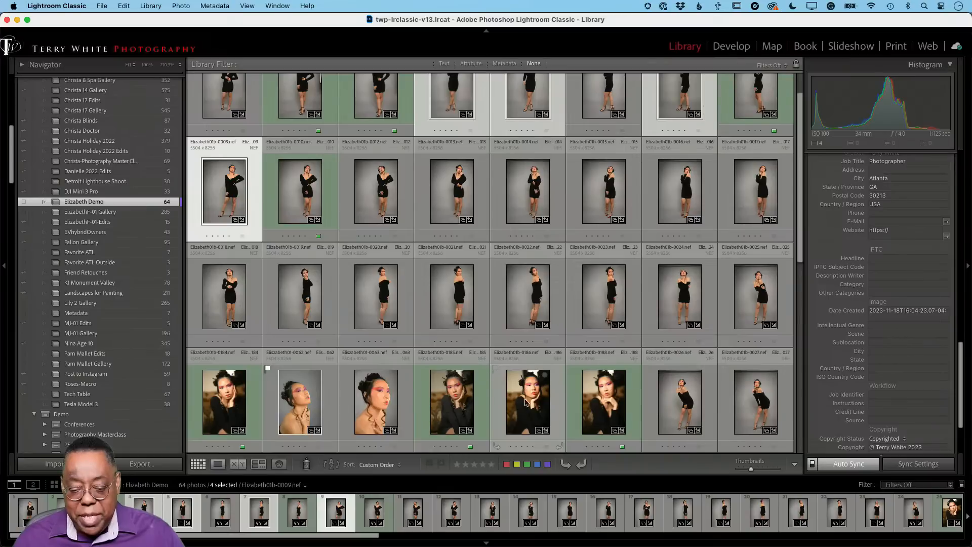
{"action": "scroll", "coordinate": [542, 369], "scroll_direction": "up", "scroll_amount": 2}
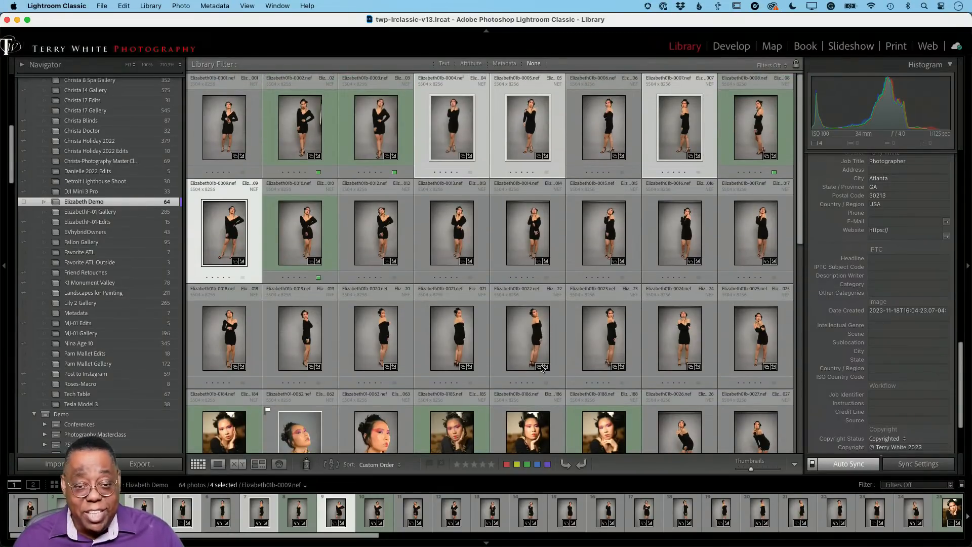